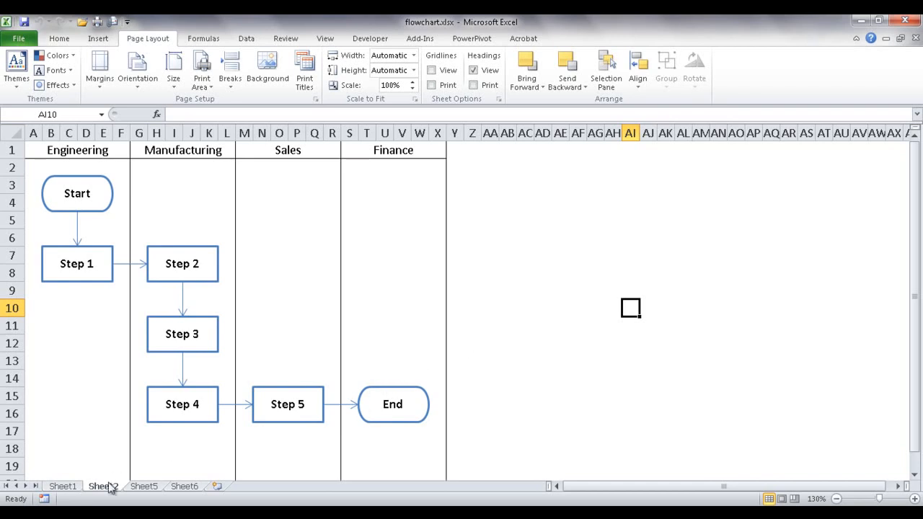
- Switch to Sheet1 to view the DEFINE–MEASURE–ANALYZE–IMPROVE–CONTROL cycle diagram
click(63, 487)
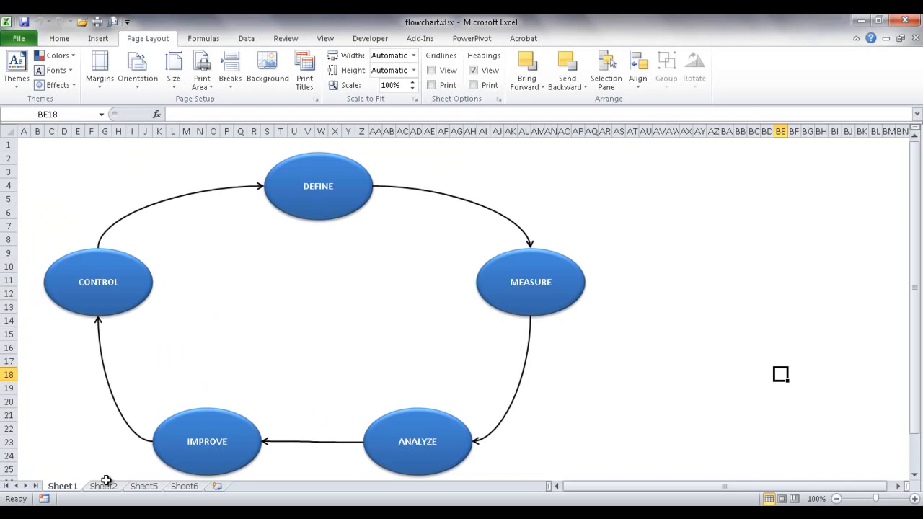
- Go to the empty Sheet5 worksheet
click(142, 487)
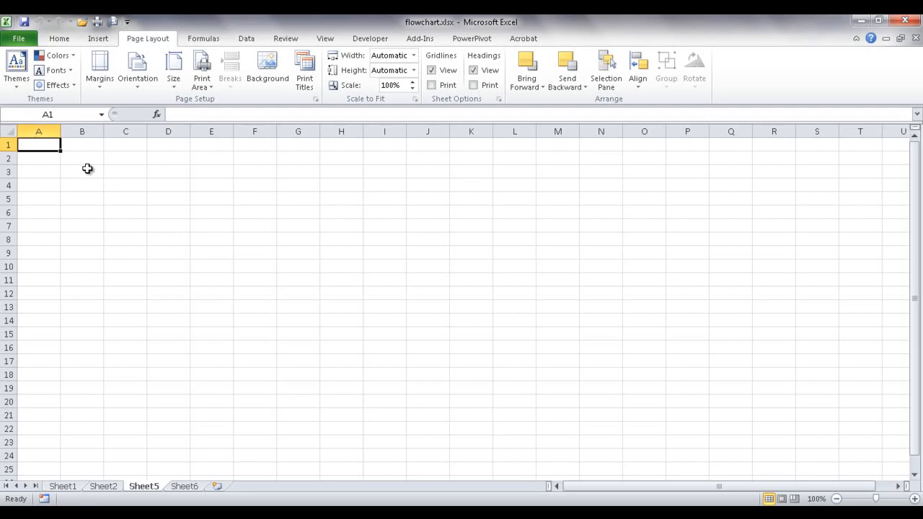
- Select the whole sheet and set every column width to 2
click(9, 131)
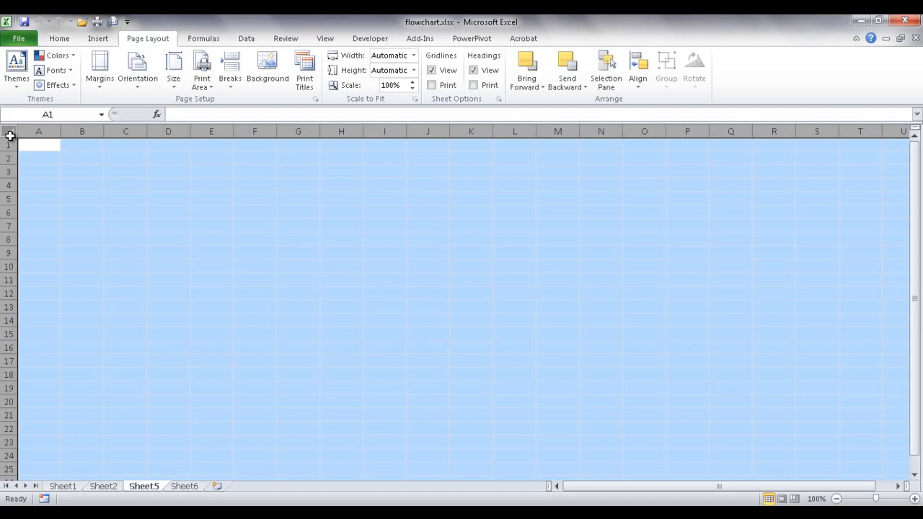
right_click(76, 137)
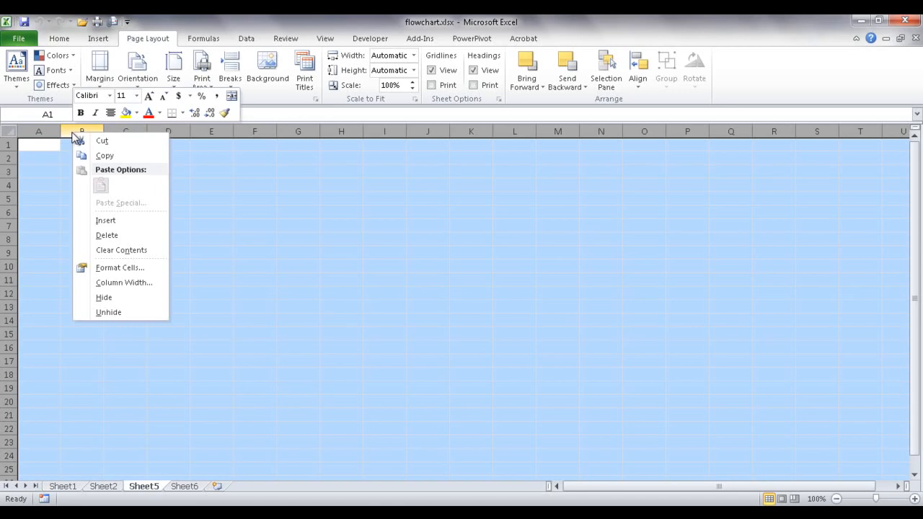
click(134, 287)
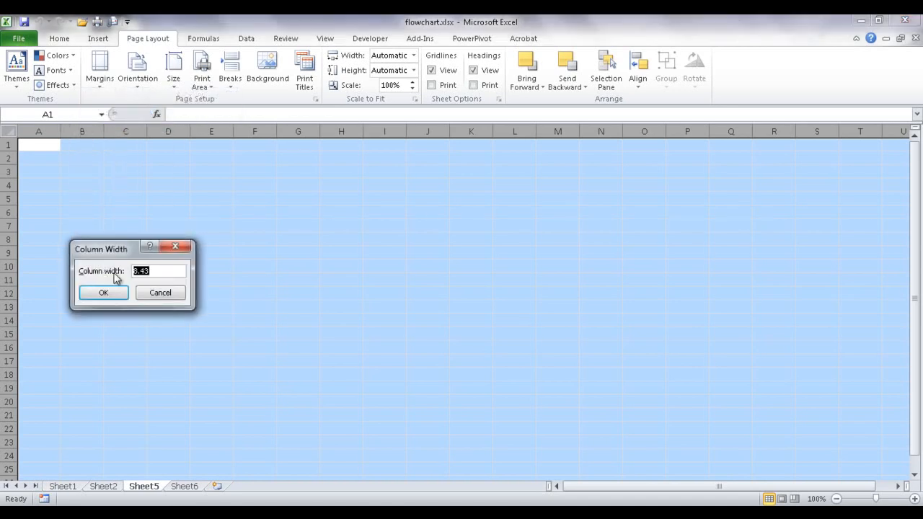
text(2)
click(116, 293)
click(199, 280)
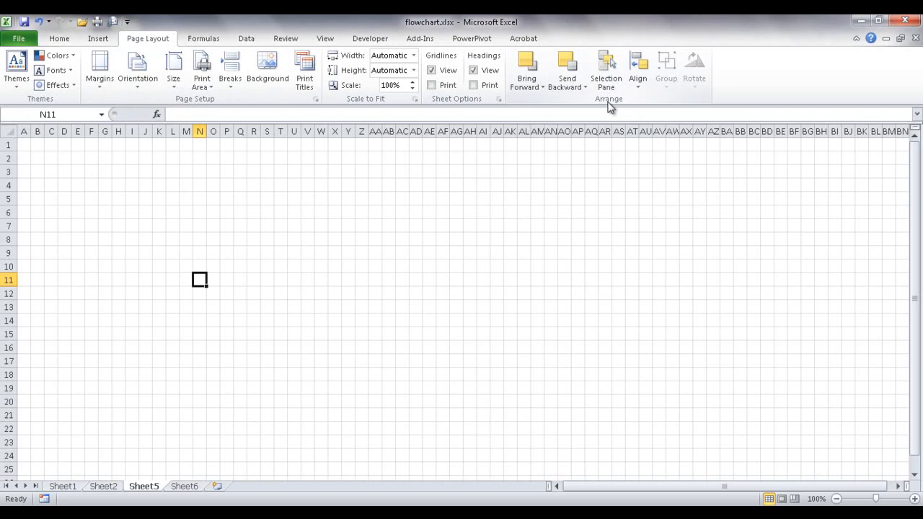
- Turn on both Snap to Grid and Snap to Shape in the Align options
click(640, 90)
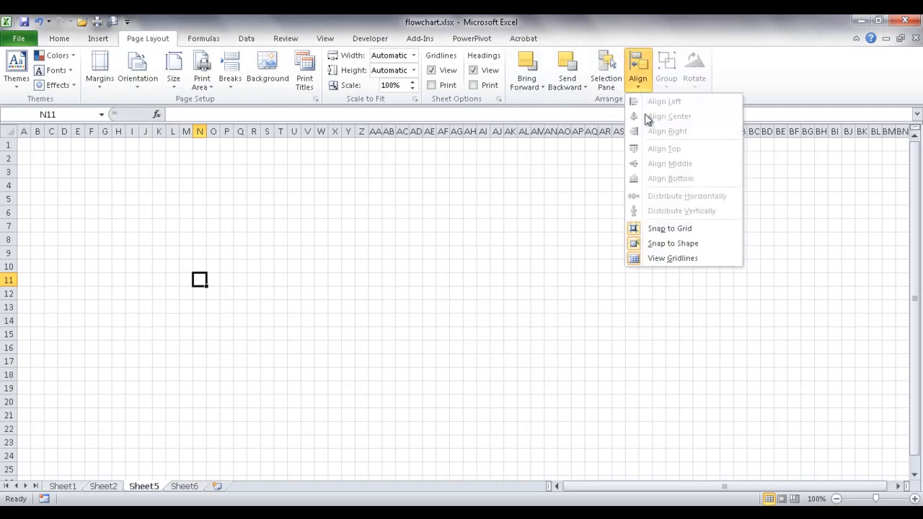
click(664, 229)
click(637, 72)
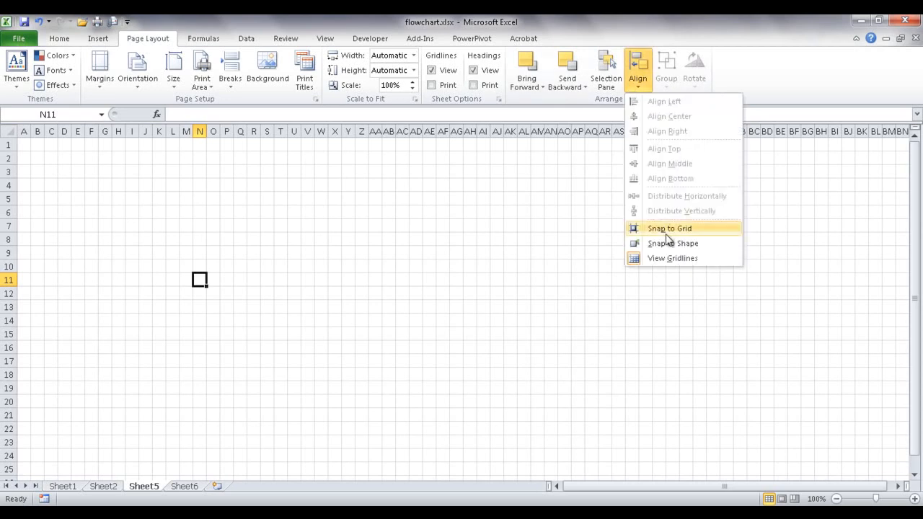
click(655, 230)
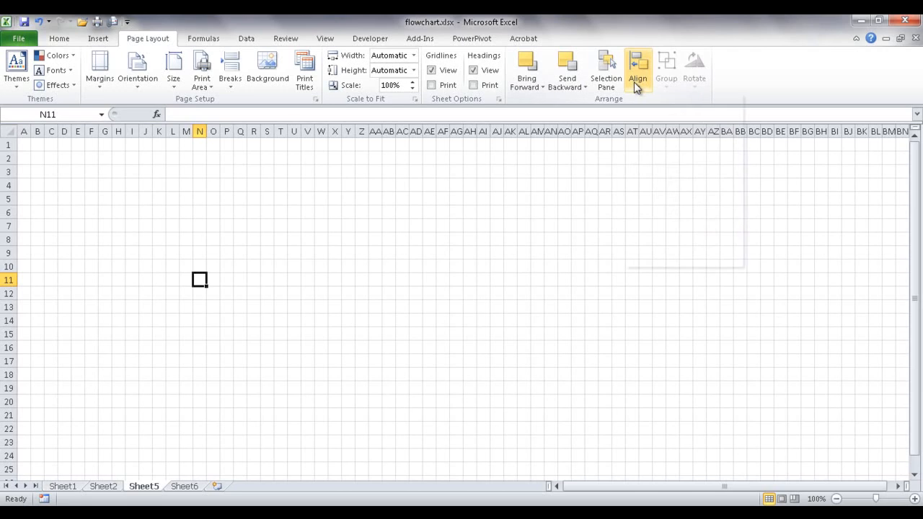
click(637, 76)
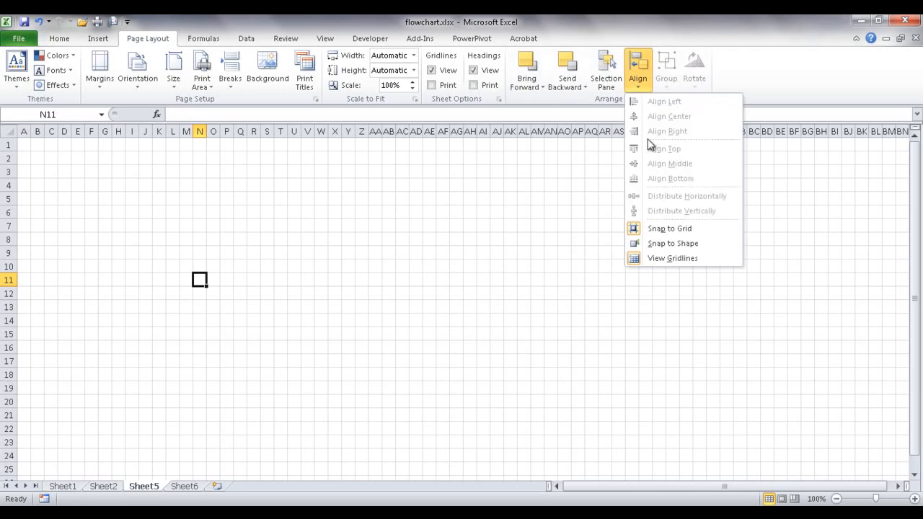
click(662, 245)
click(637, 74)
click(97, 39)
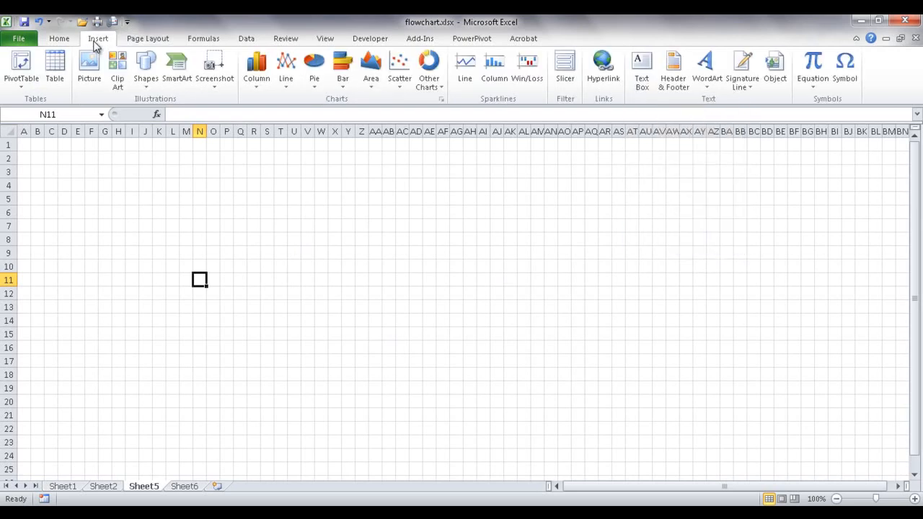
- Draw a blue Flowchart: Process rectangle on Sheet5
click(145, 69)
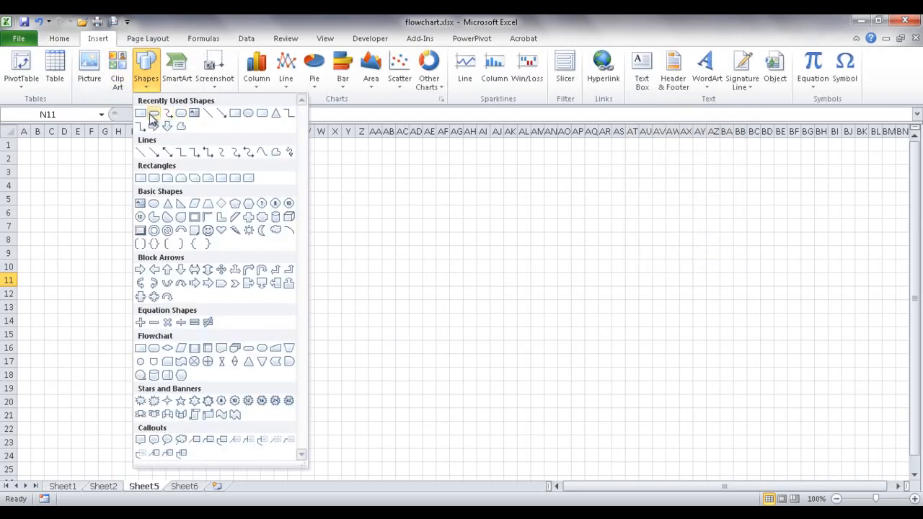
click(141, 114)
mouse_move(202, 239)
mouse_down()
mouse_move(274, 286)
mouse_move(275, 299)
mouse_move(271, 272)
mouse_move(302, 249)
mouse_move(268, 249)
mouse_move(271, 230)
mouse_move(218, 234)
mouse_up()
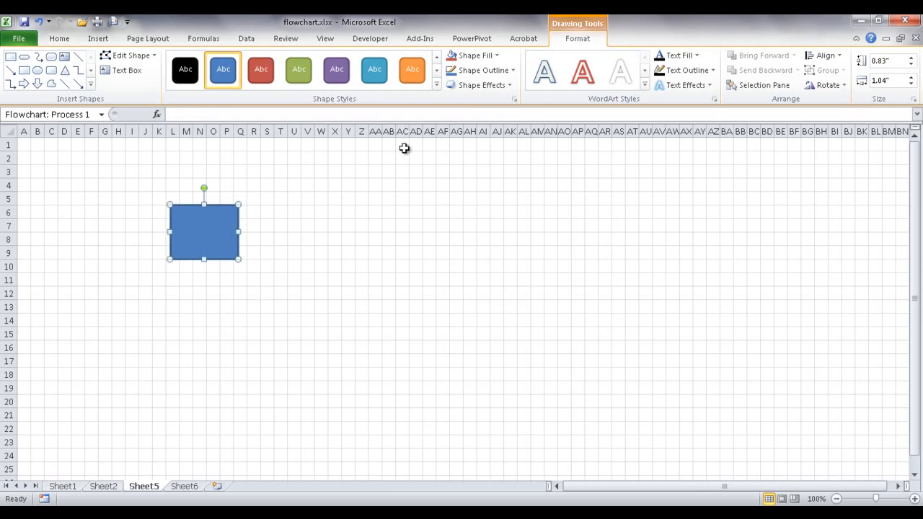
- Toggle Snap to Grid and move the rectangle up onto the grid around rows 4–7
click(148, 38)
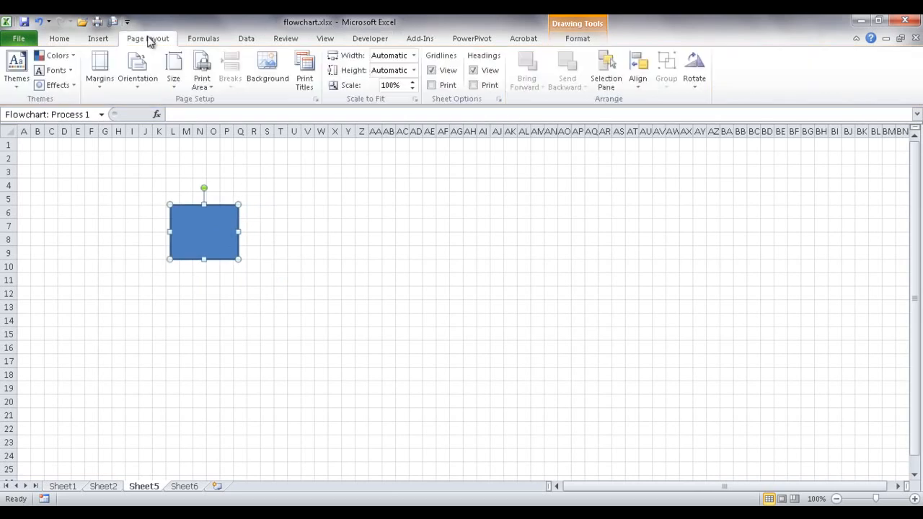
click(637, 85)
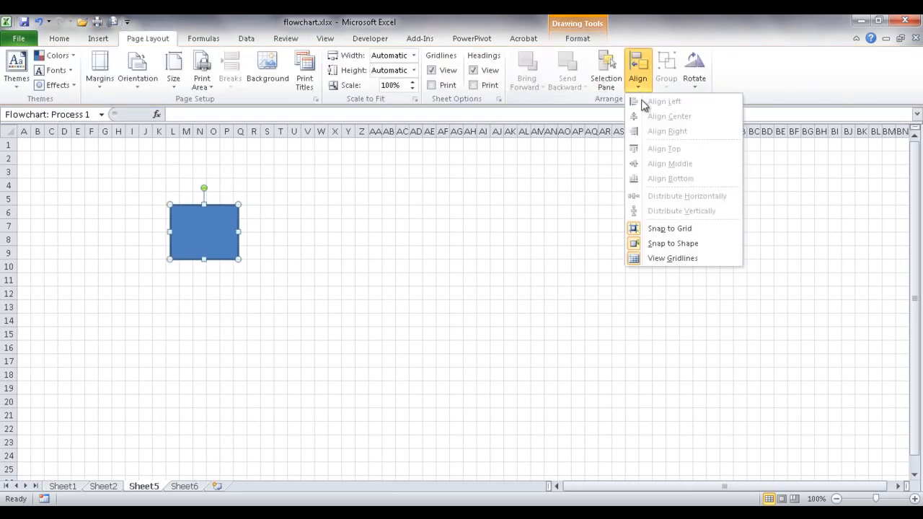
click(670, 228)
click(293, 252)
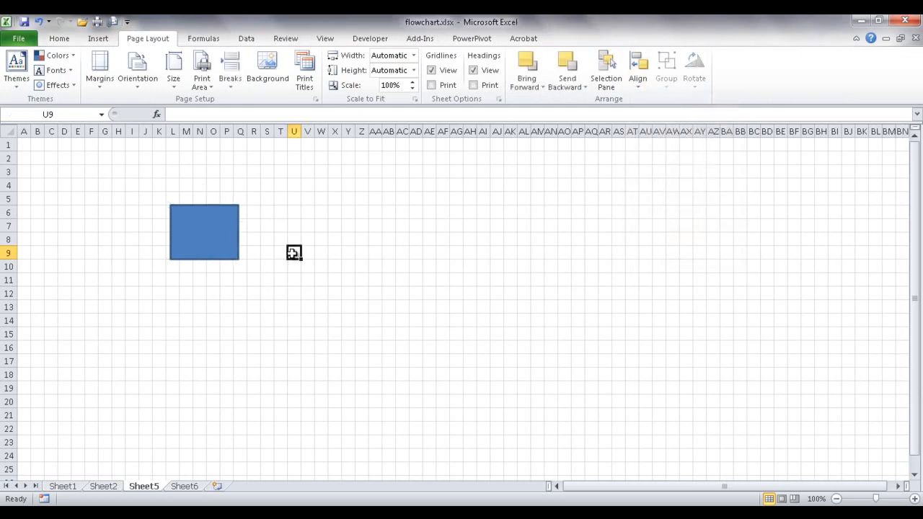
drag(173, 220, 251, 195)
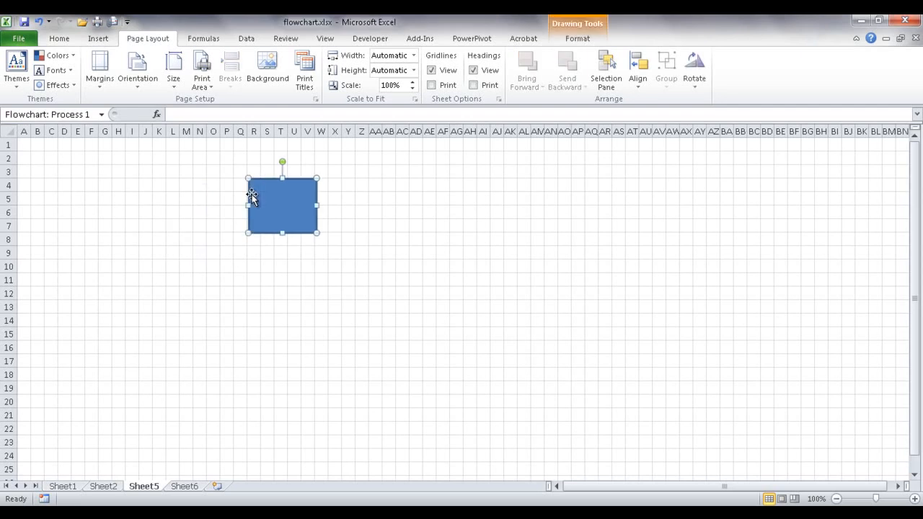
click(267, 252)
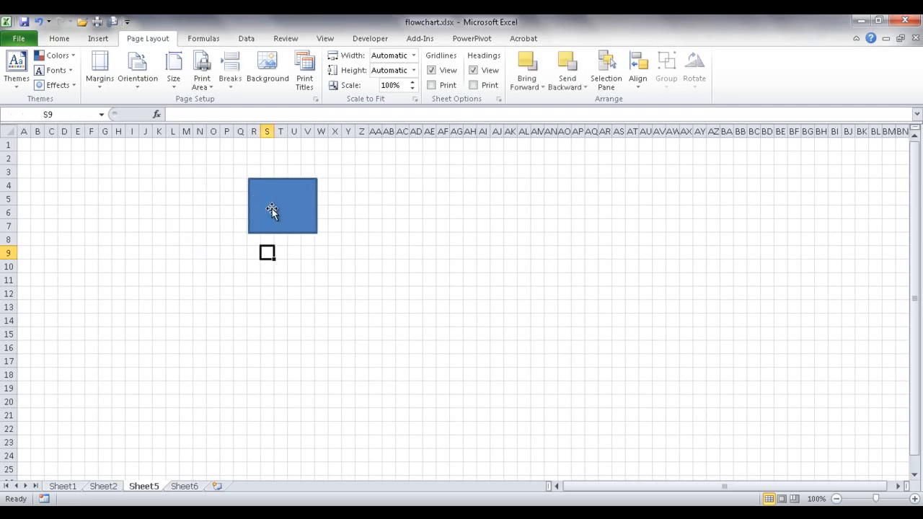
click(638, 85)
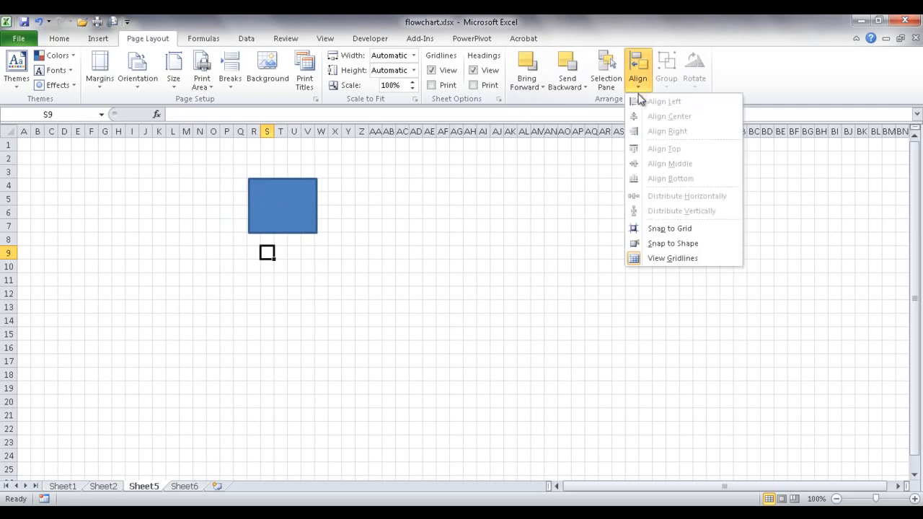
click(672, 229)
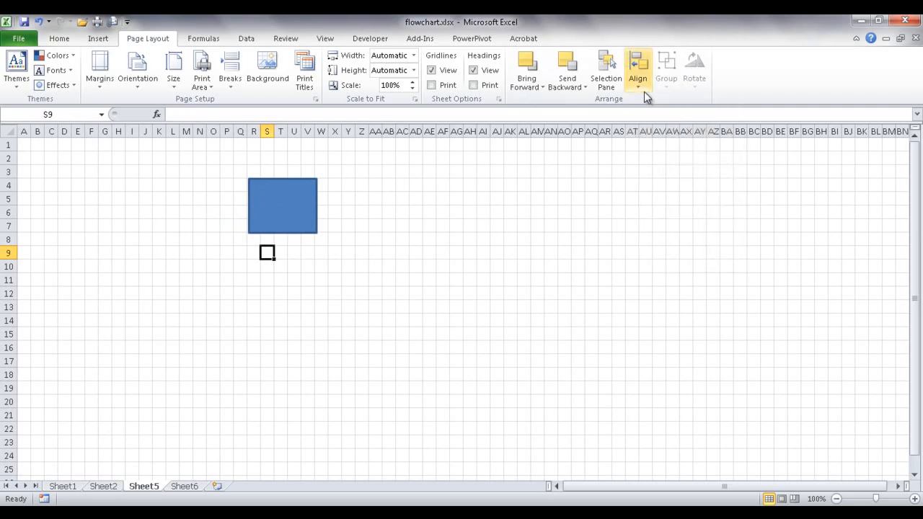
click(269, 231)
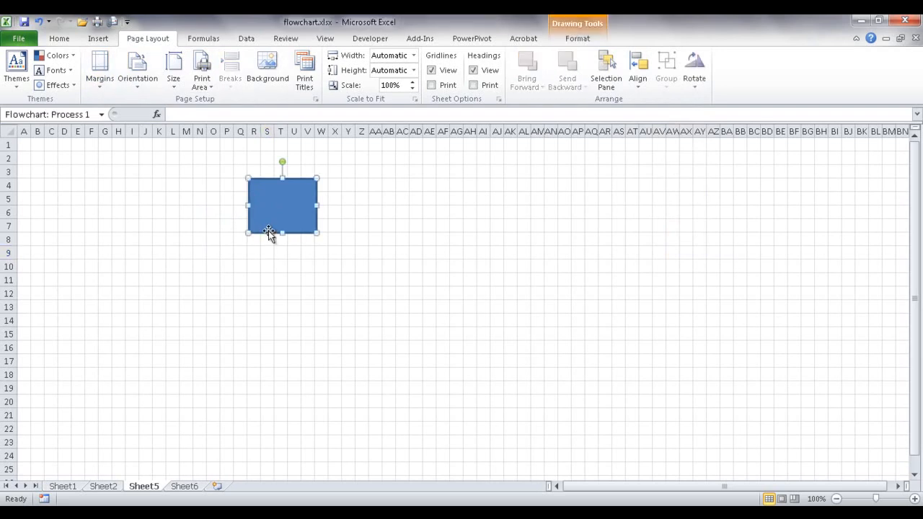
- Duplicate the process box and position the copy below the original, toggling snapping options
key(ctrl+d)
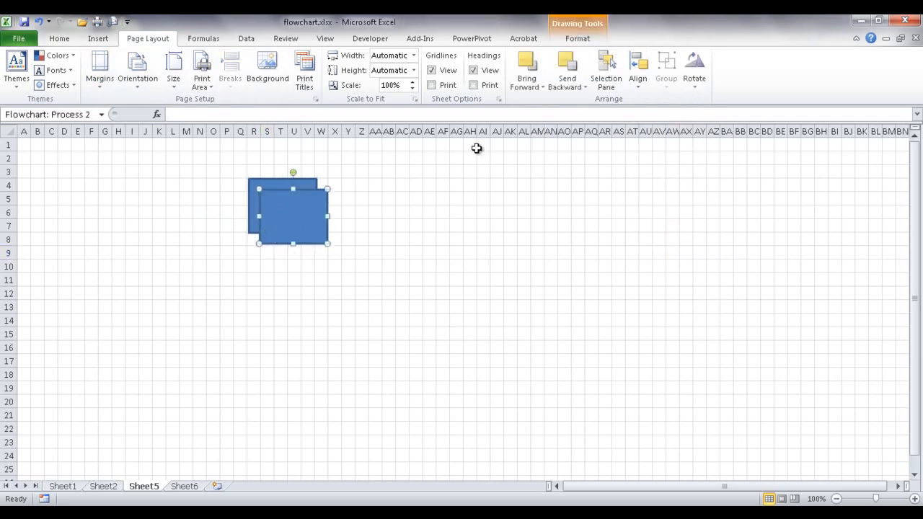
click(637, 80)
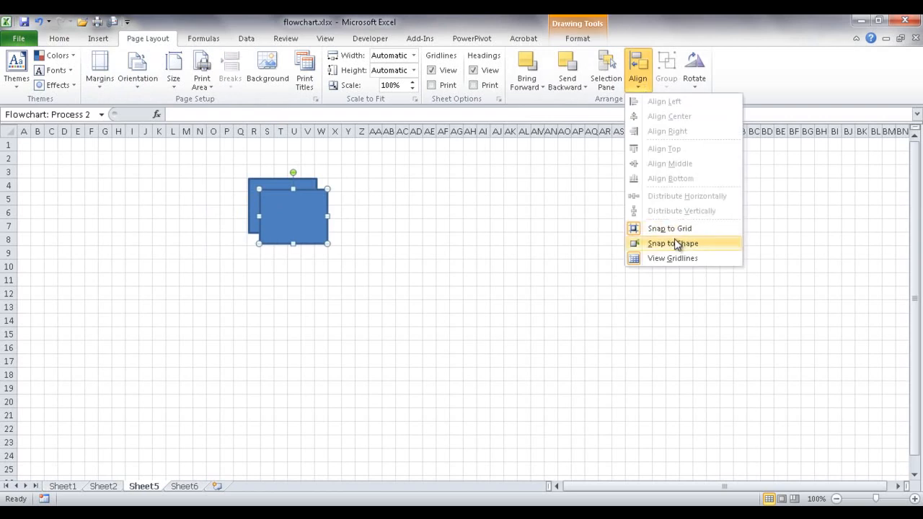
click(673, 240)
drag(288, 212, 290, 232)
click(634, 83)
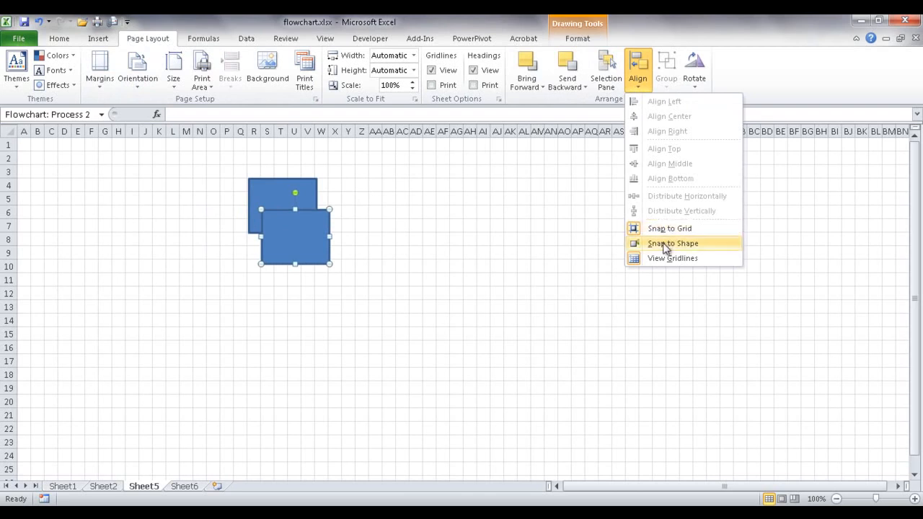
click(667, 229)
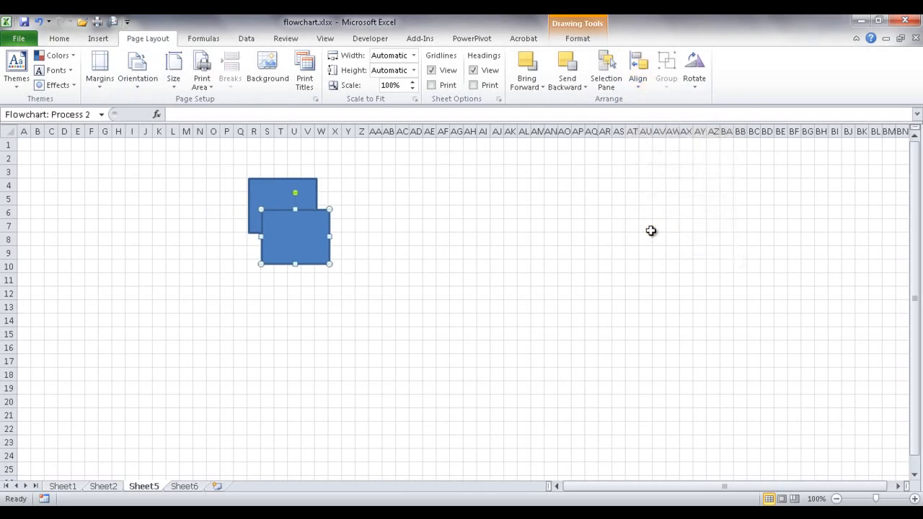
drag(304, 248, 341, 203)
drag(362, 224, 356, 205)
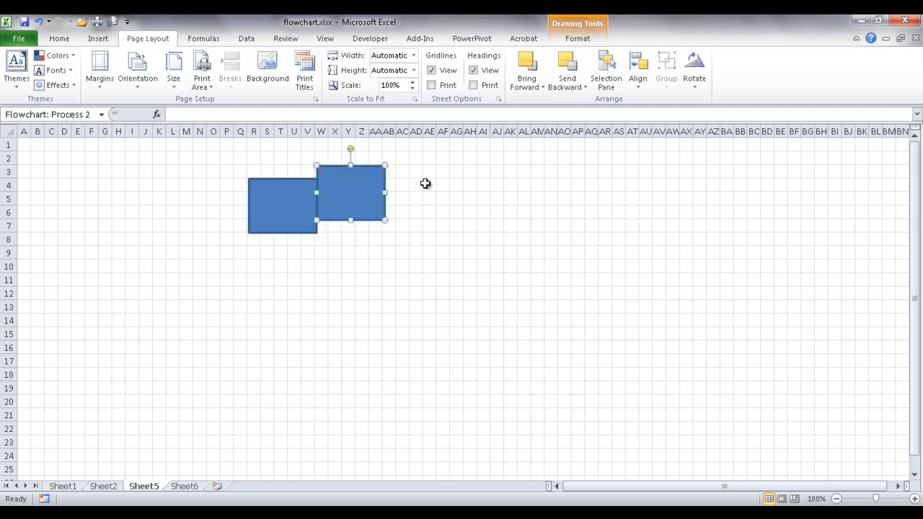
click(639, 83)
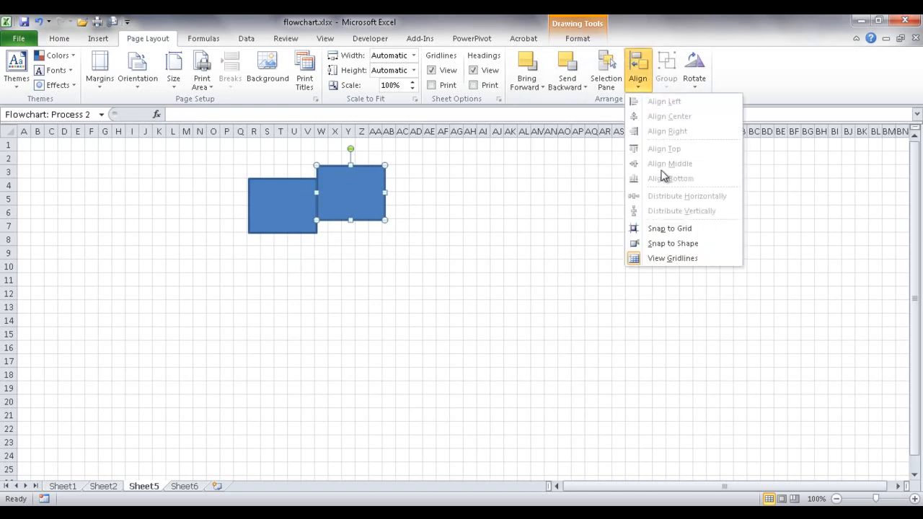
click(693, 245)
drag(365, 206, 297, 276)
- Move the lower process box up beside the top box
click(359, 265)
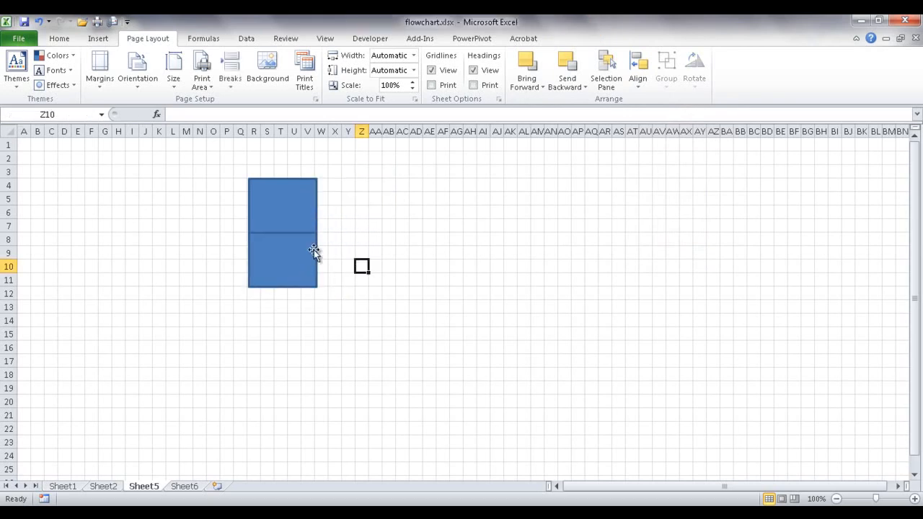
click(289, 244)
mouse_move(289, 244)
mouse_down()
mouse_move(364, 208)
mouse_move(370, 189)
mouse_move(326, 192)
mouse_move(358, 188)
mouse_up()
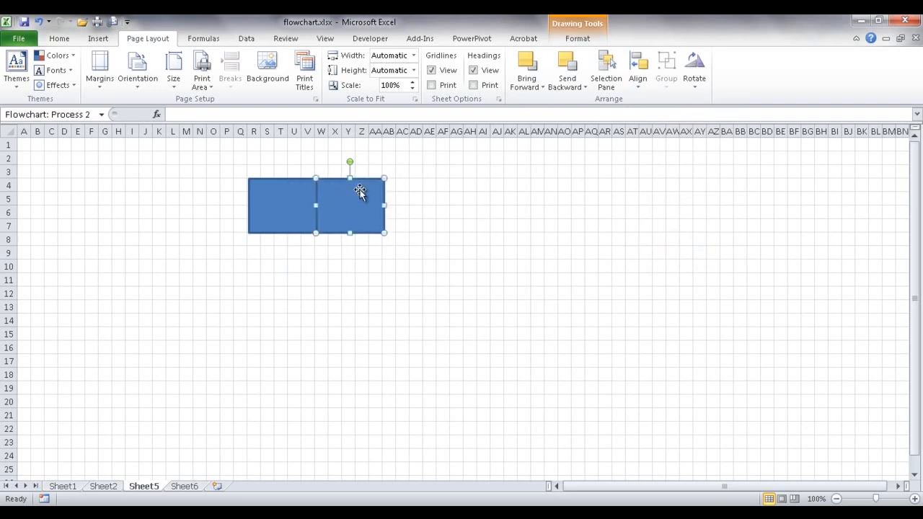
click(641, 79)
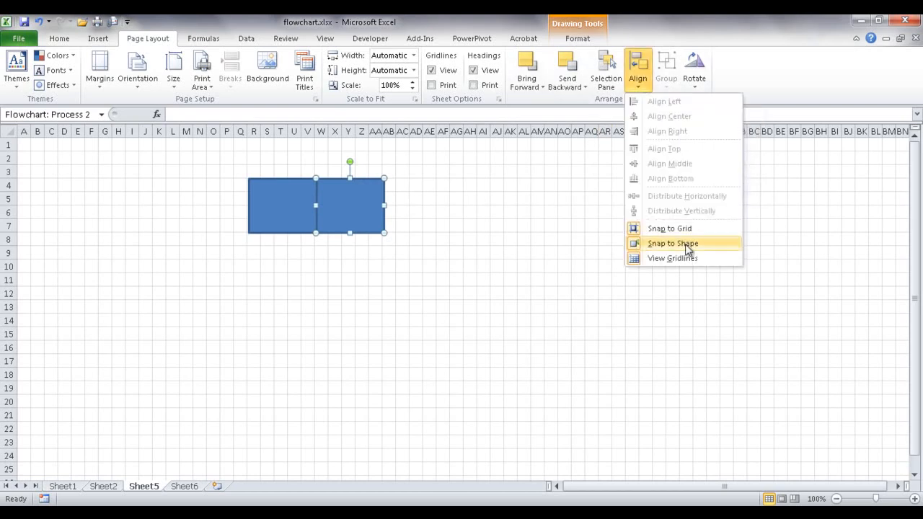
click(348, 266)
- Delete both the right and left process boxes
click(347, 226)
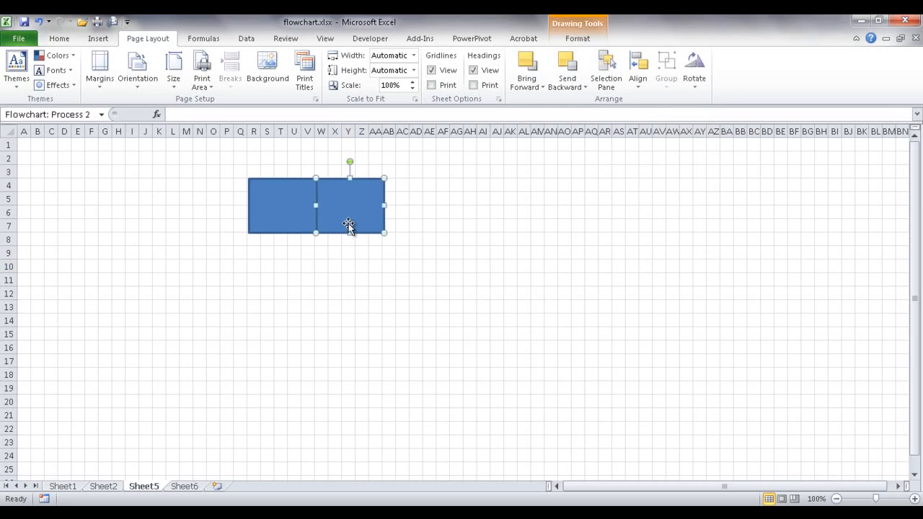
key(Delete)
click(306, 215)
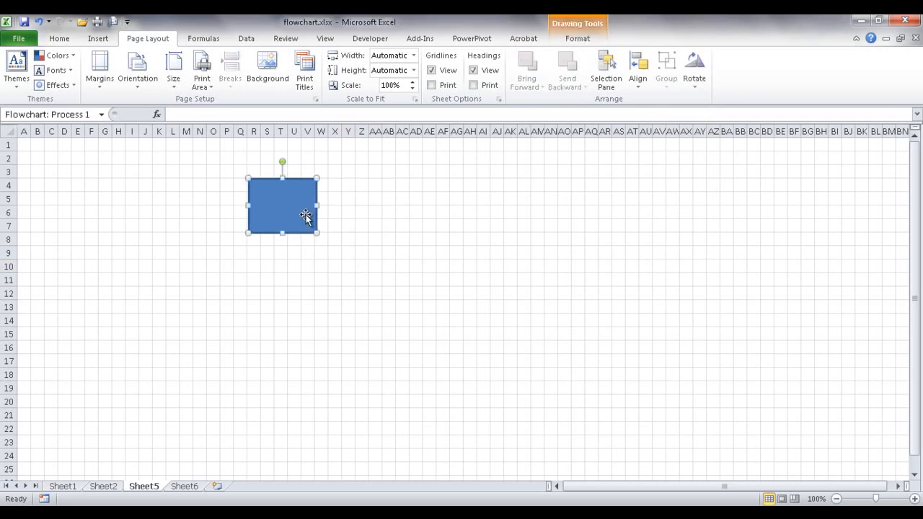
key(Delete)
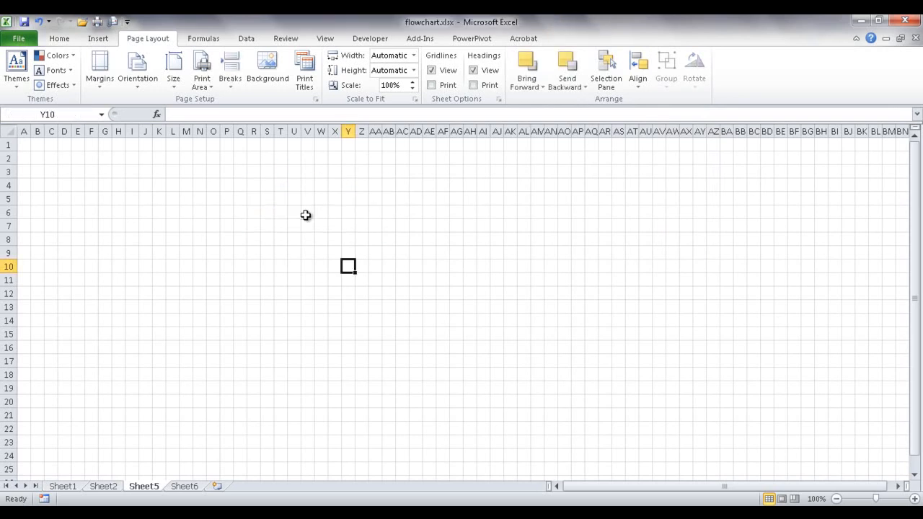
- Draw a blue Step1 oval near the top middle of Sheet5 and open Format Shape
click(63, 486)
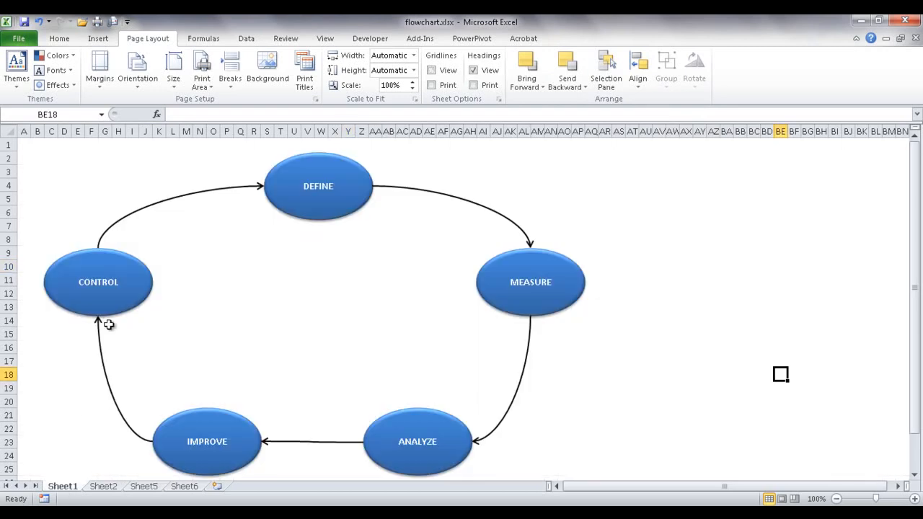
click(144, 486)
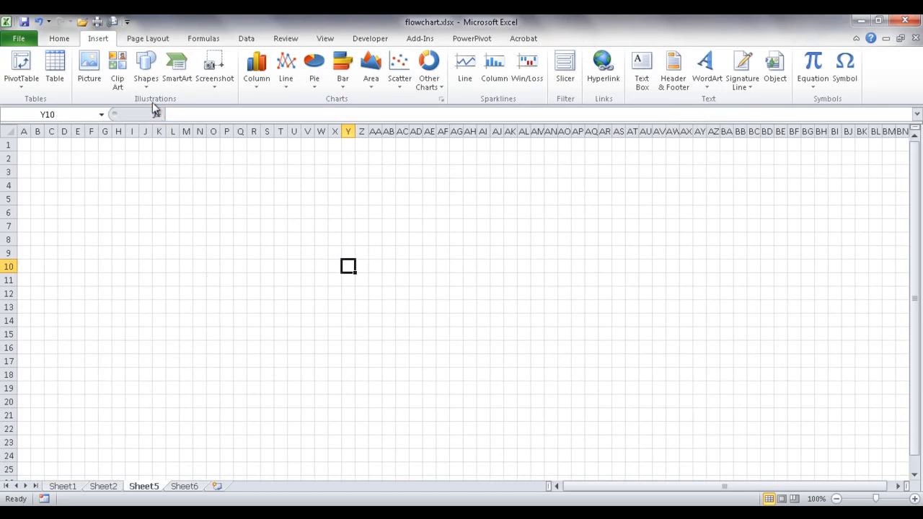
click(146, 81)
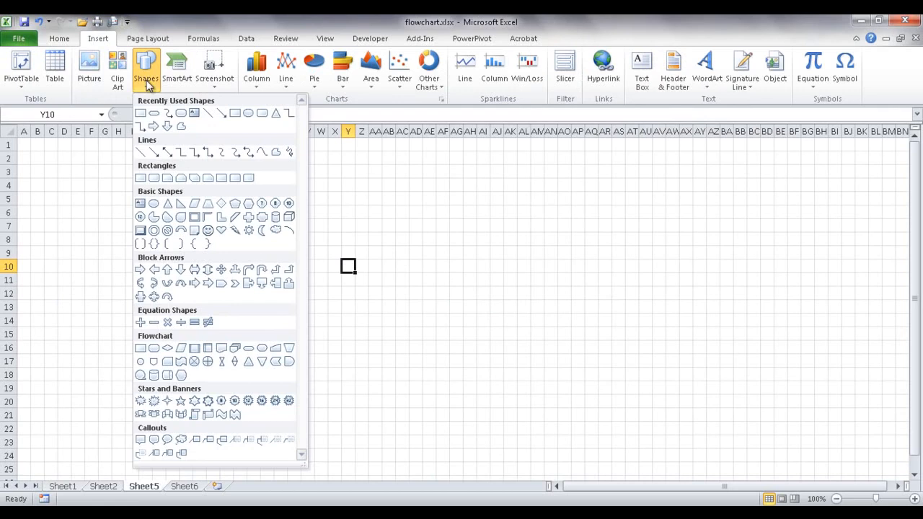
click(154, 203)
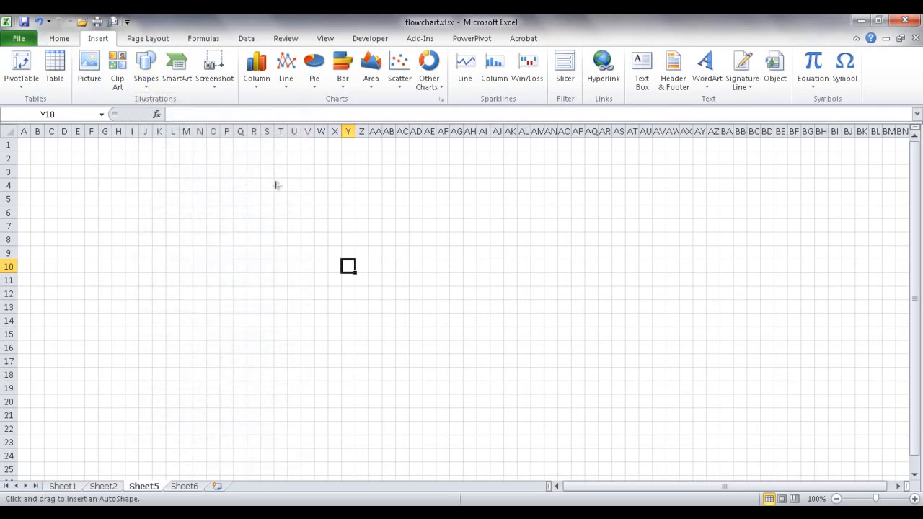
mouse_move(277, 187)
mouse_down()
mouse_move(348, 230)
mouse_move(366, 232)
mouse_up()
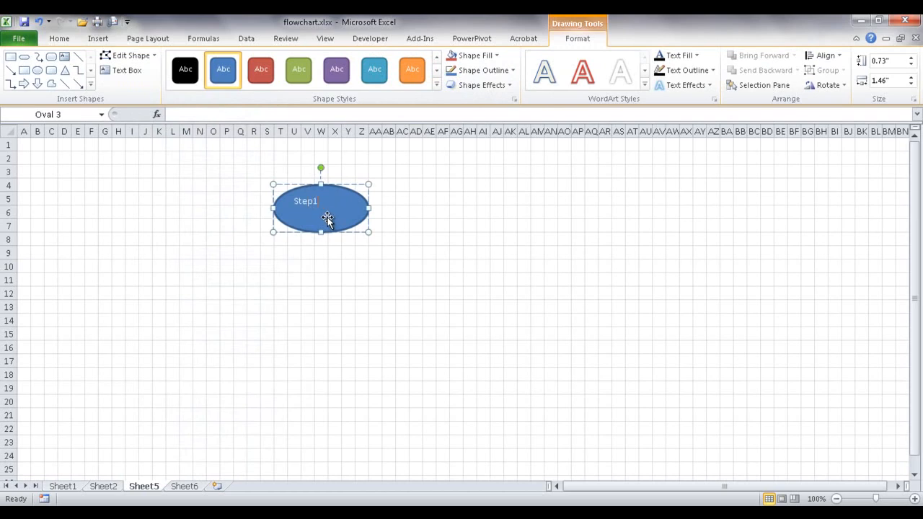
right_click(326, 216)
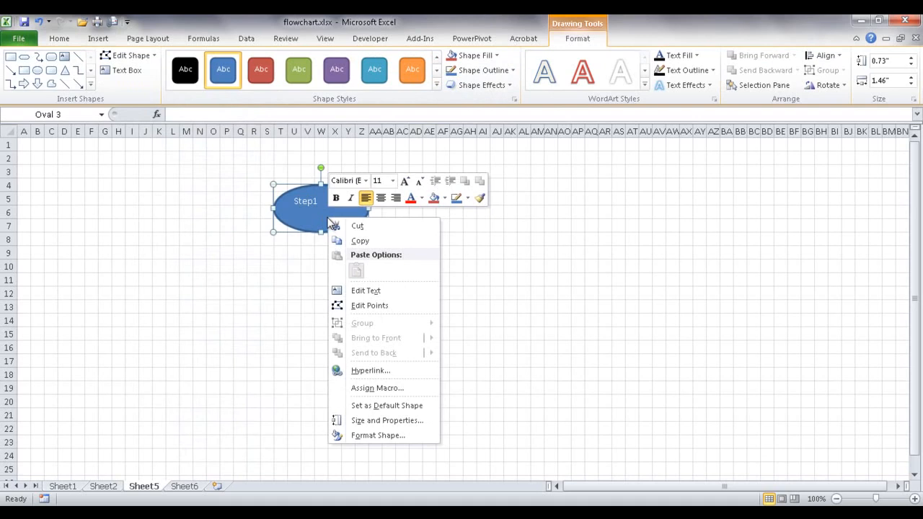
click(376, 436)
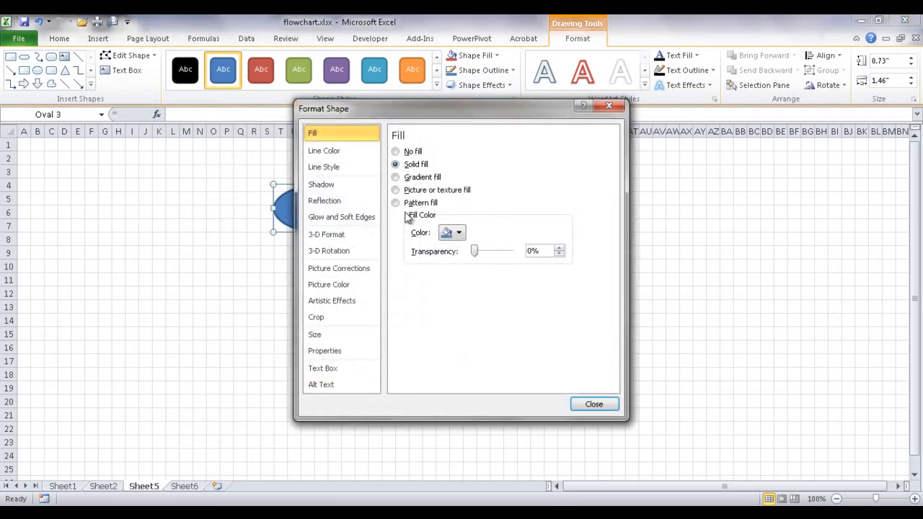
- Set the Step1 oval's text box vertical alignment to Middle Centered
click(328, 368)
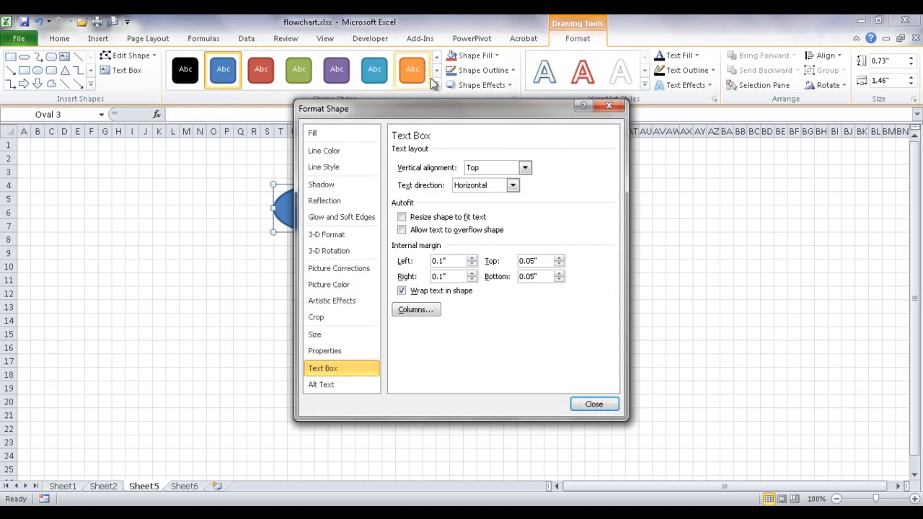
drag(441, 103, 553, 94)
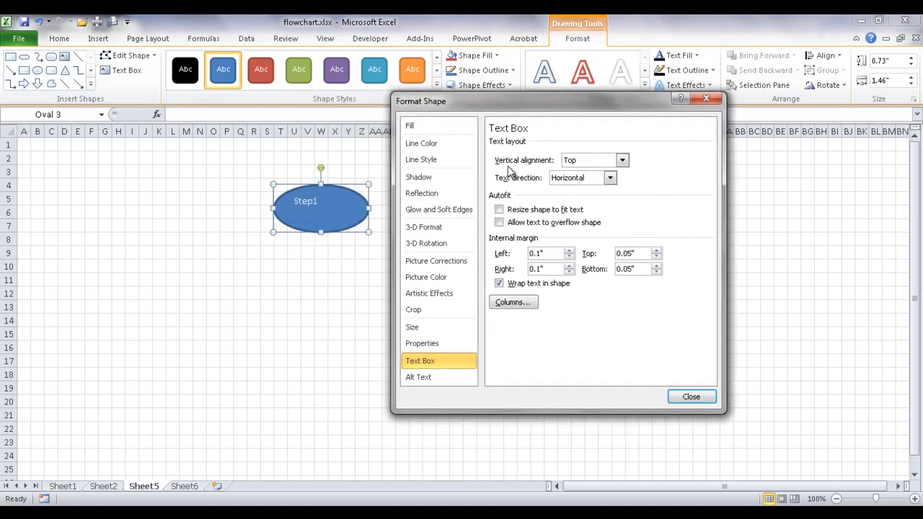
click(608, 162)
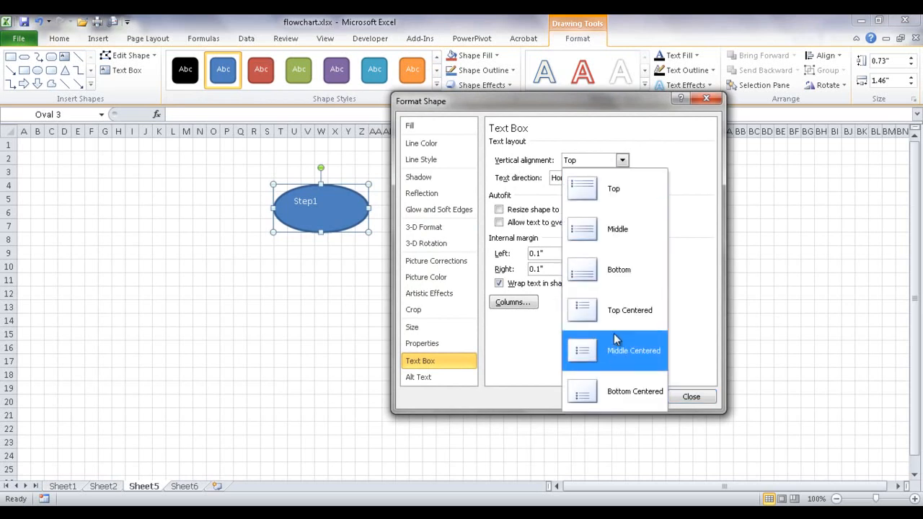
click(622, 358)
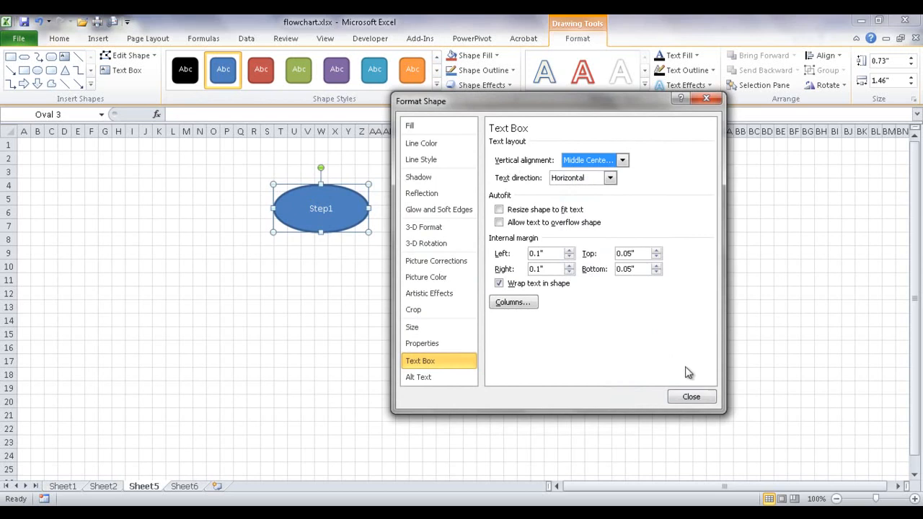
click(692, 397)
click(443, 335)
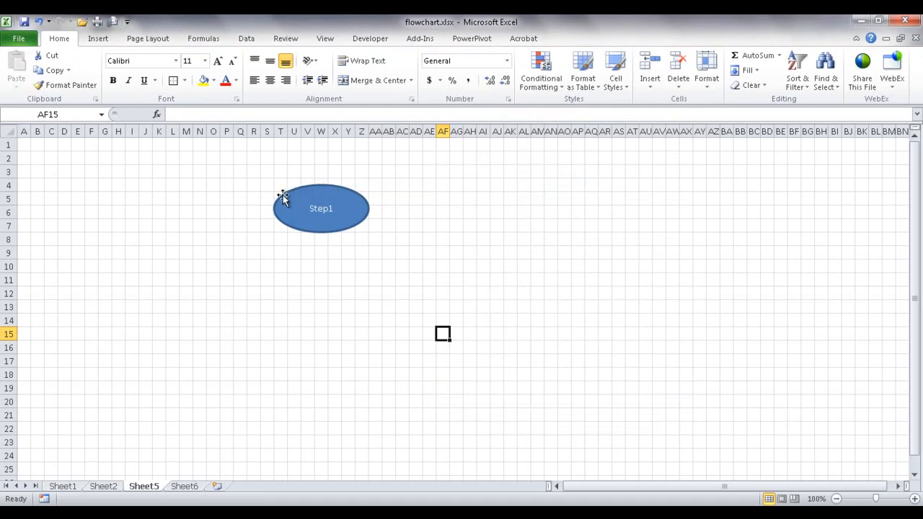
- Make three copies of the Step1 oval and place them left, right and bottom, forming a diamond
click(336, 215)
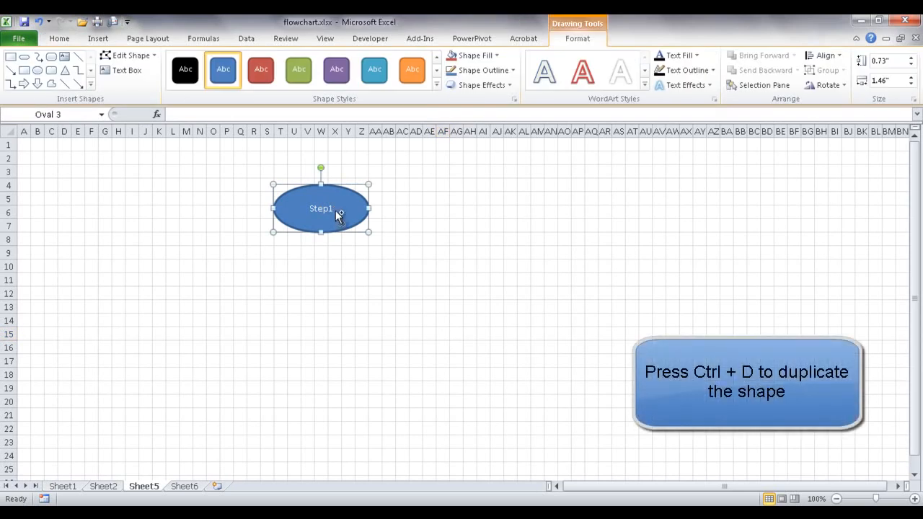
key(ctrl+d)
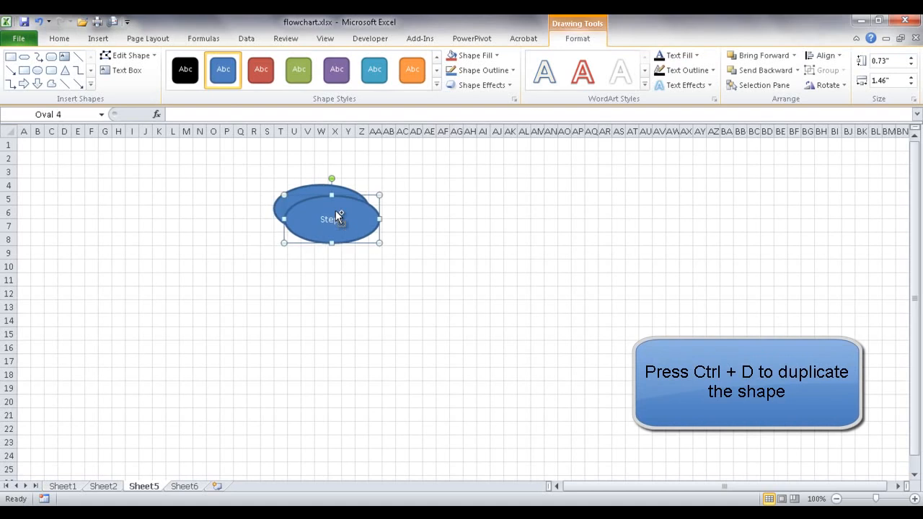
key(ctrl+d)
key(ctrl+d)
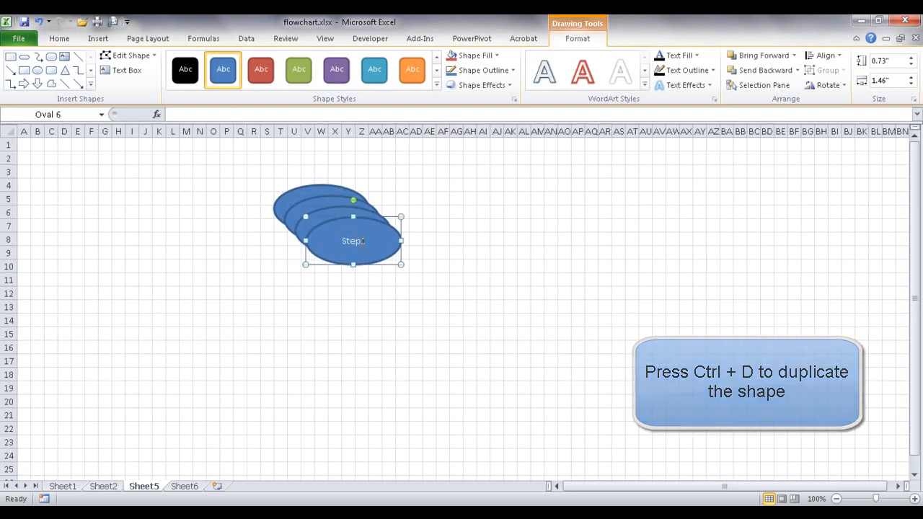
drag(382, 240, 361, 344)
drag(354, 248, 466, 272)
drag(332, 230, 193, 276)
mouse_move(333, 360)
mouse_down()
mouse_move(324, 334)
mouse_move(326, 280)
mouse_move(336, 339)
mouse_move(326, 370)
mouse_up()
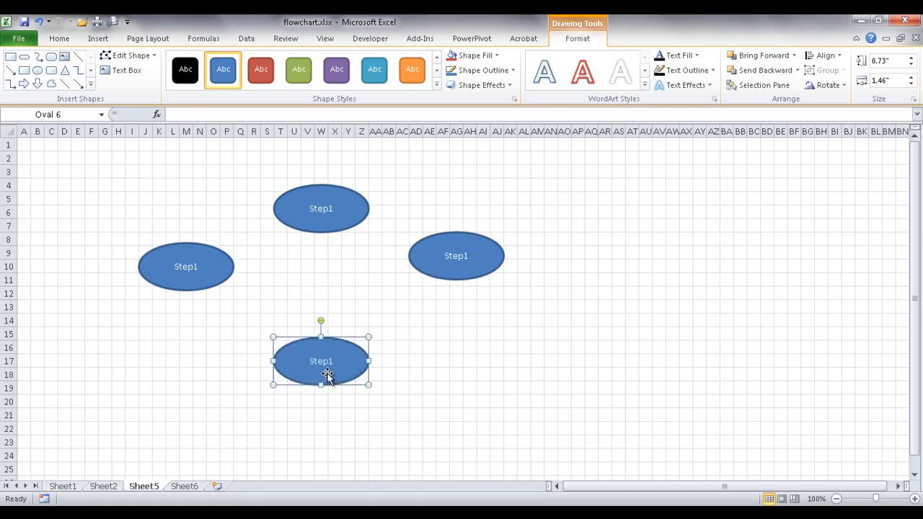
drag(326, 227, 326, 206)
click(448, 268)
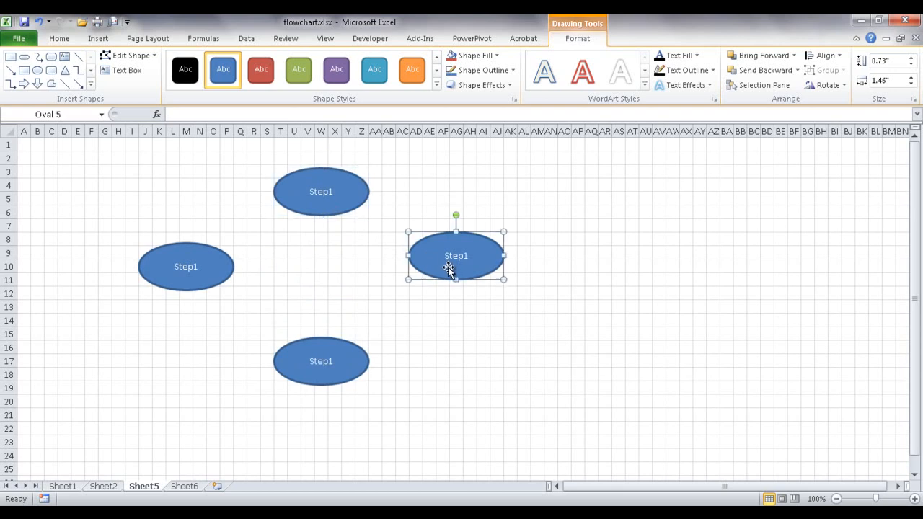
drag(450, 271, 449, 282)
click(442, 333)
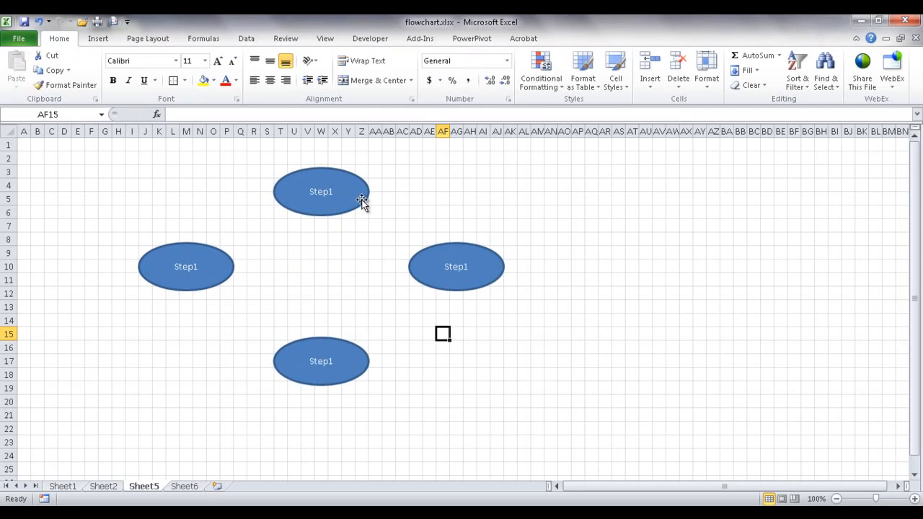
- Draw a curved connector from the top oval to the right oval
click(99, 39)
click(147, 83)
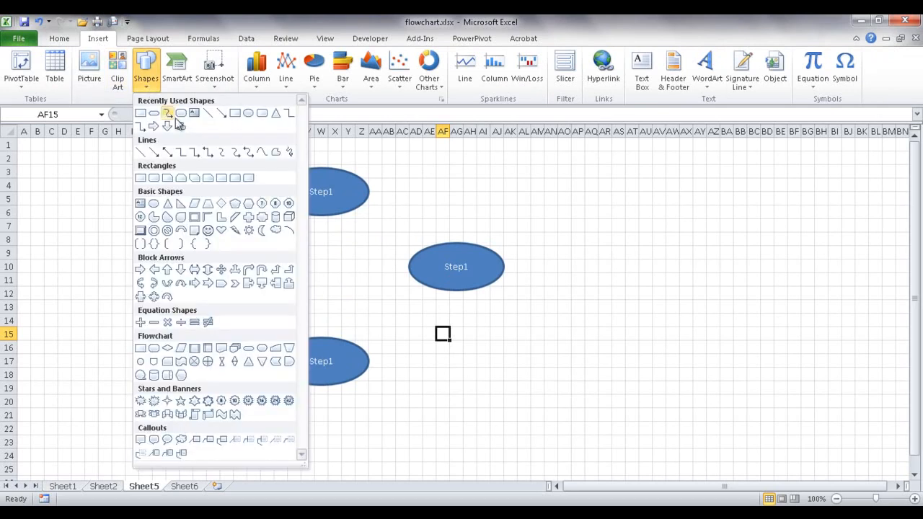
click(234, 152)
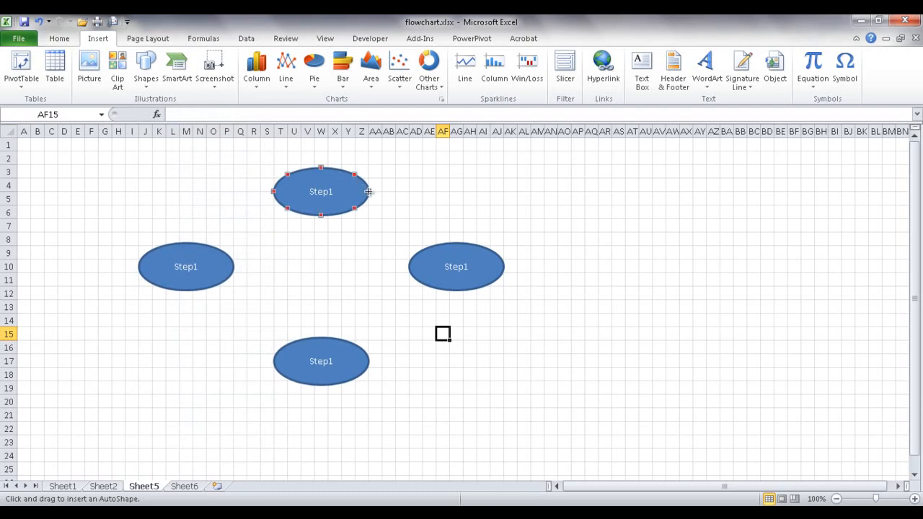
drag(384, 190, 460, 238)
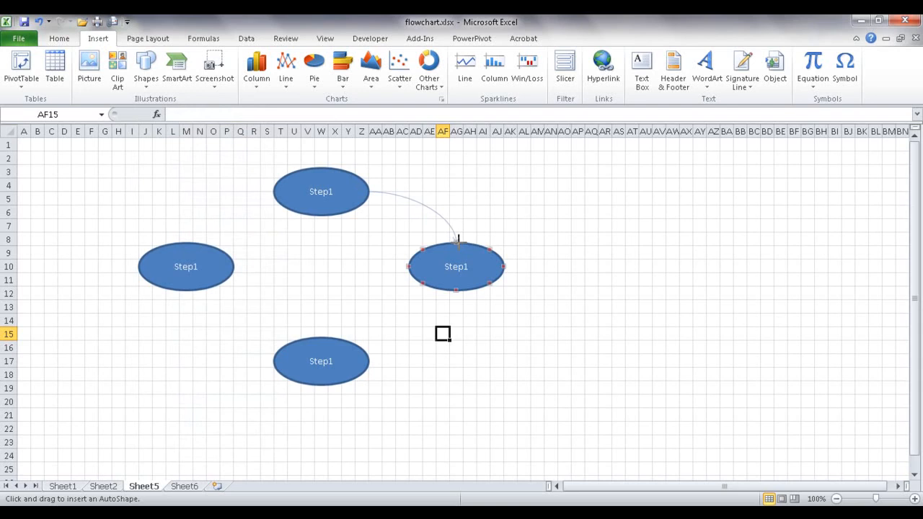
drag(458, 240, 457, 242)
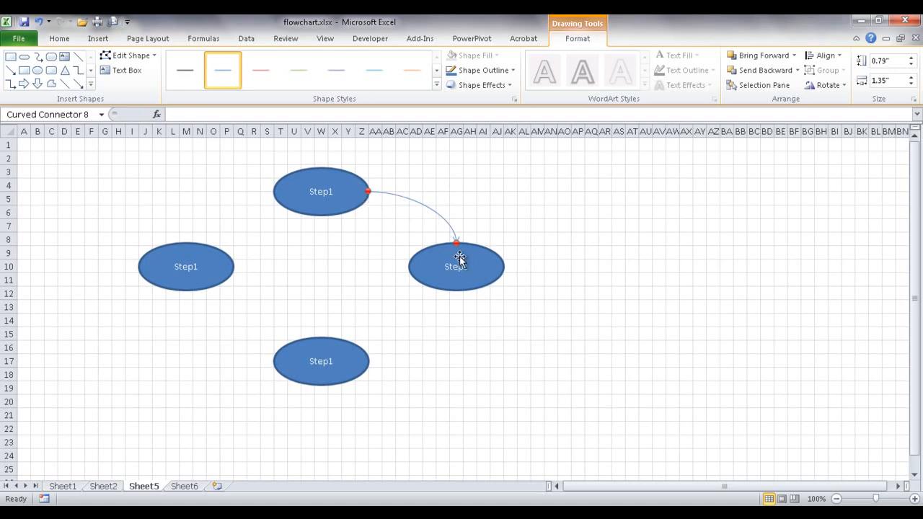
- Attach the connector's arrow end to the right oval's top connection point, undoing accidental oval moves
drag(472, 257, 569, 244)
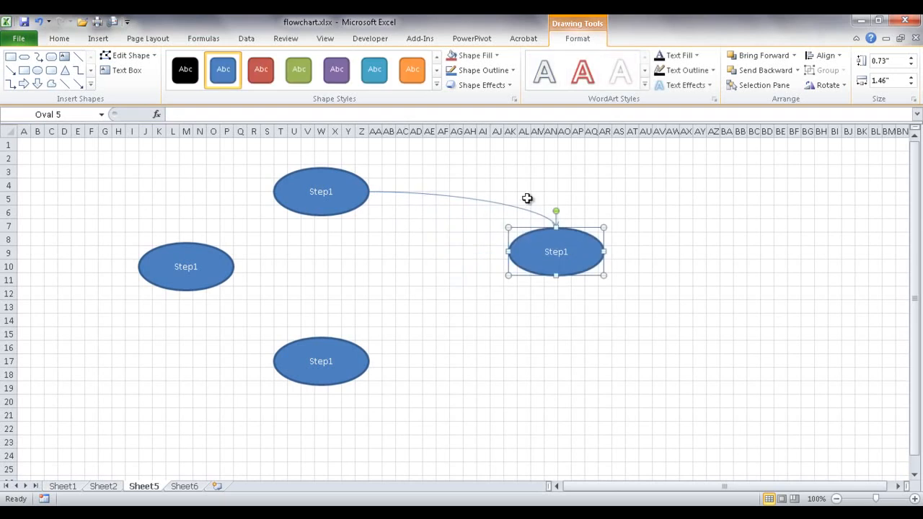
key(ctrl+z)
click(450, 226)
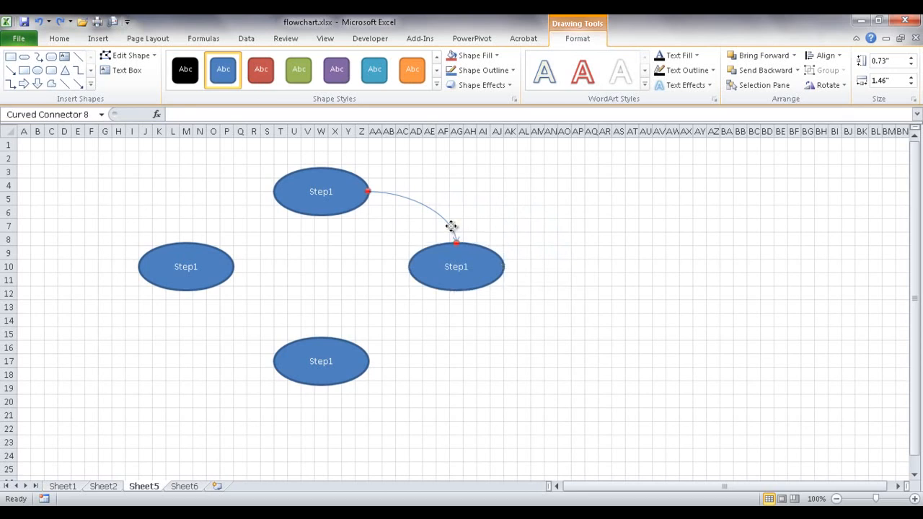
drag(463, 242, 478, 253)
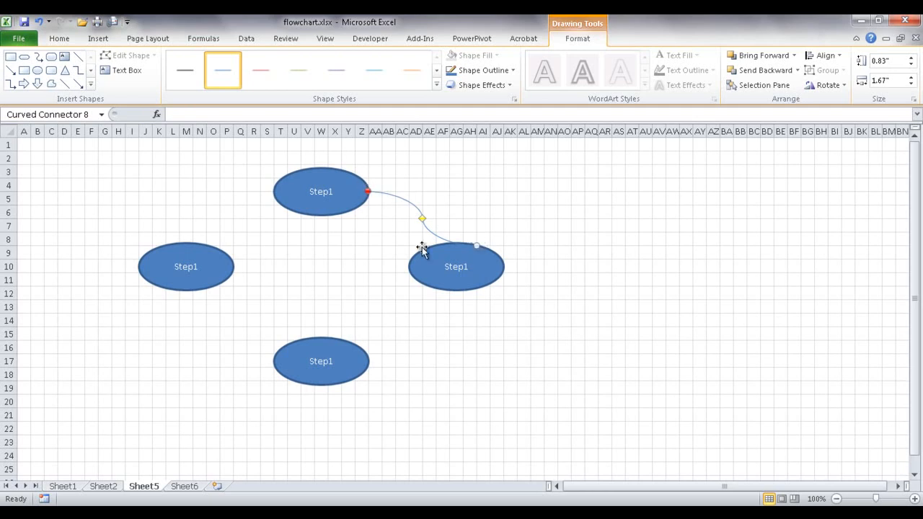
drag(470, 261, 549, 241)
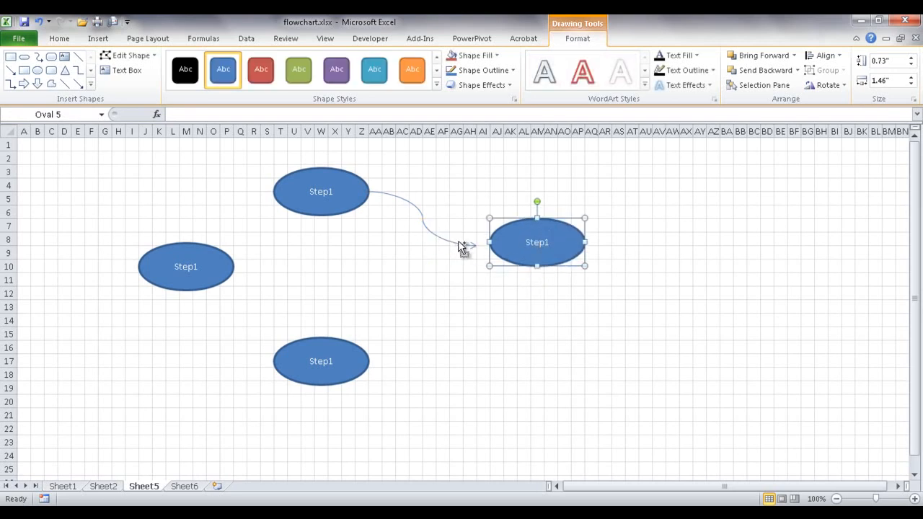
key(ctrl+z)
click(426, 226)
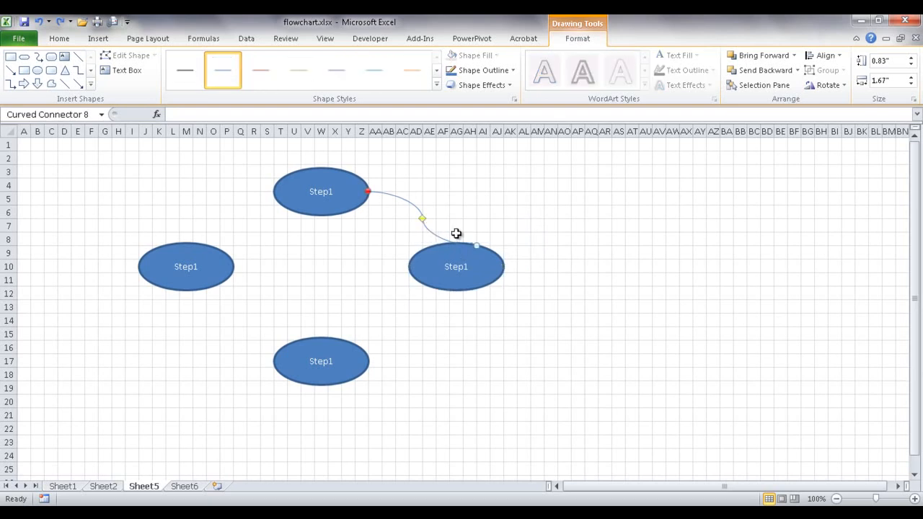
drag(477, 245, 455, 242)
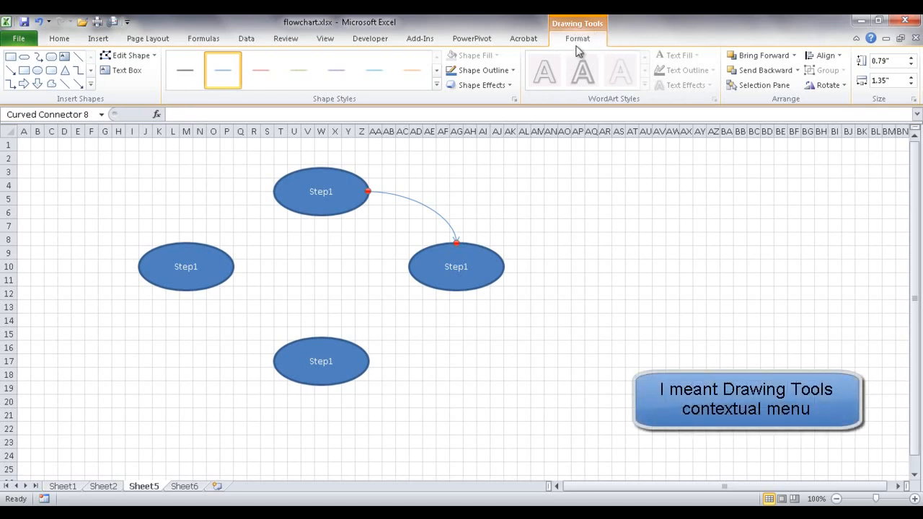
- Draw a curved arrow connector from the right Step1 oval to the bottom oval
click(607, 237)
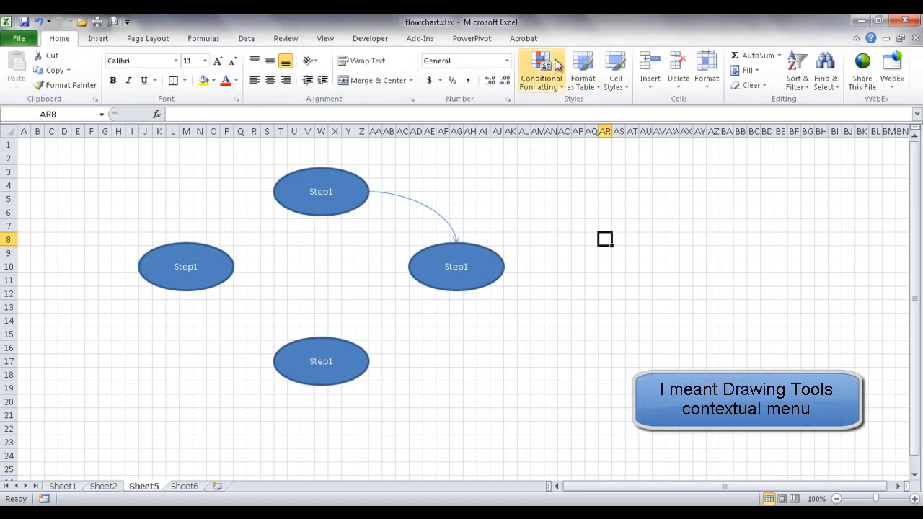
click(99, 39)
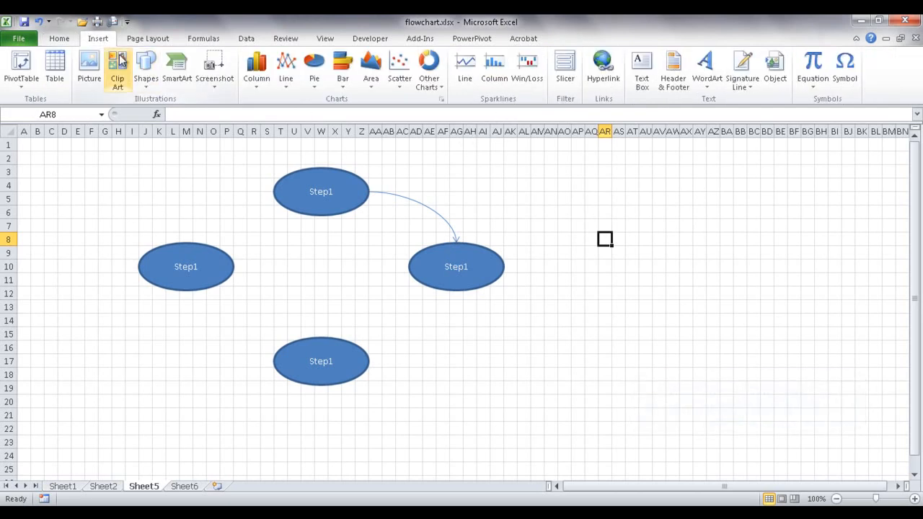
double_click(456, 245)
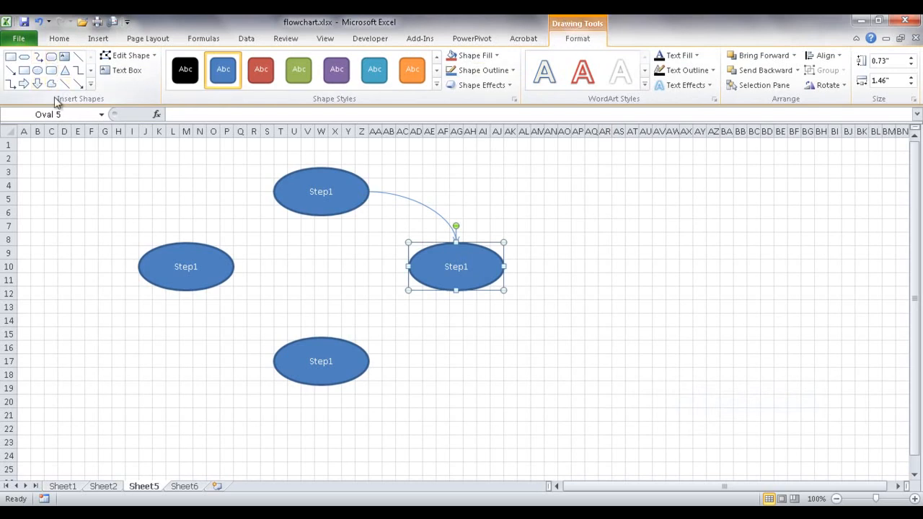
click(39, 58)
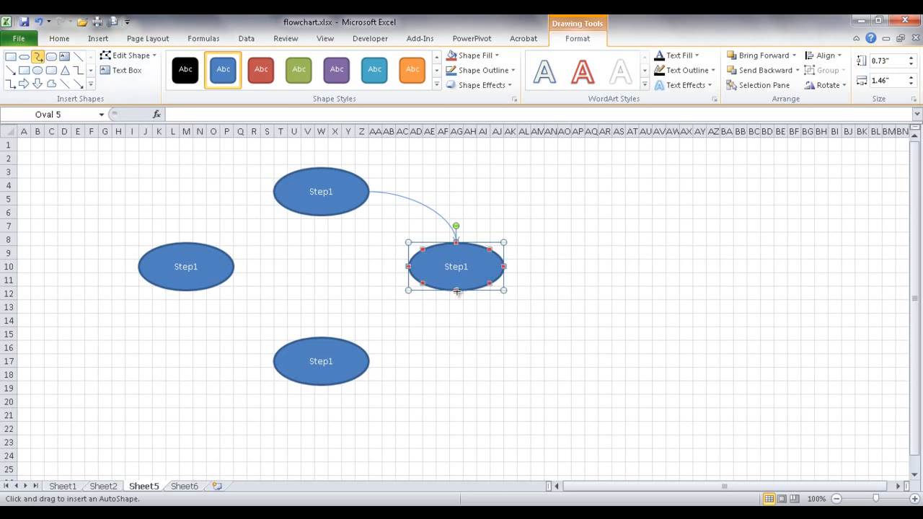
drag(456, 291, 369, 361)
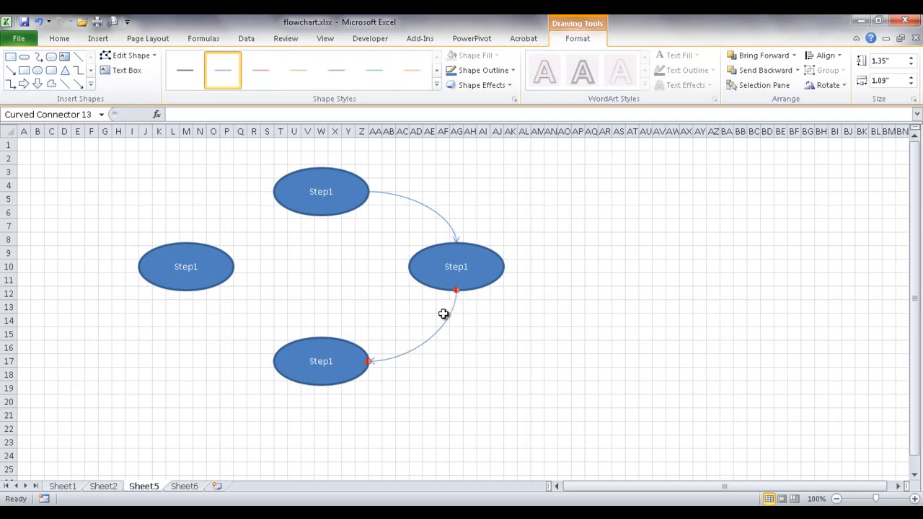
- Duplicate the arrow twice to join bottom to left and left to top ovals, closing the loop
key(ctrl+d)
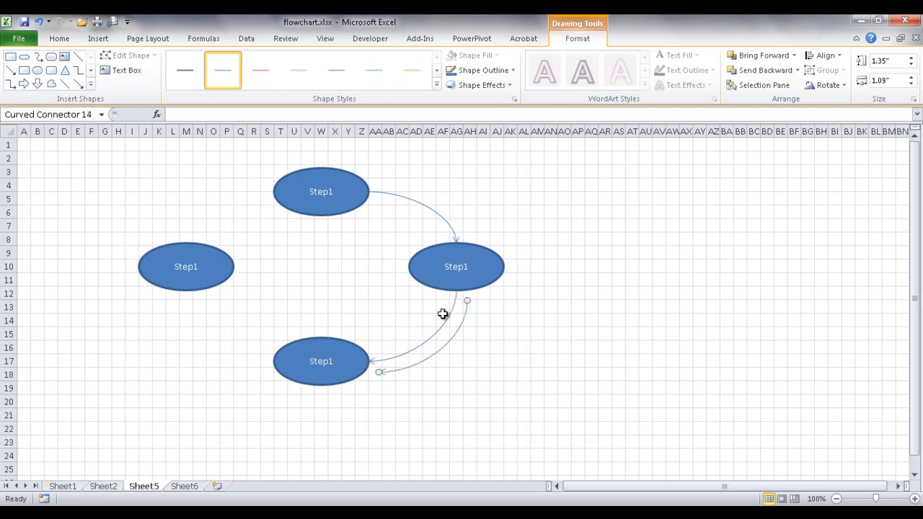
drag(463, 302, 274, 360)
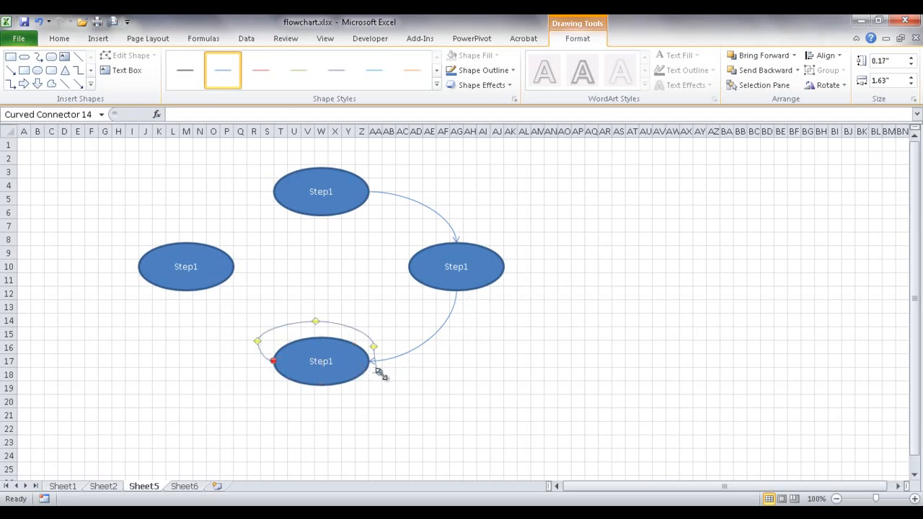
drag(379, 371, 185, 290)
key(ctrl+d)
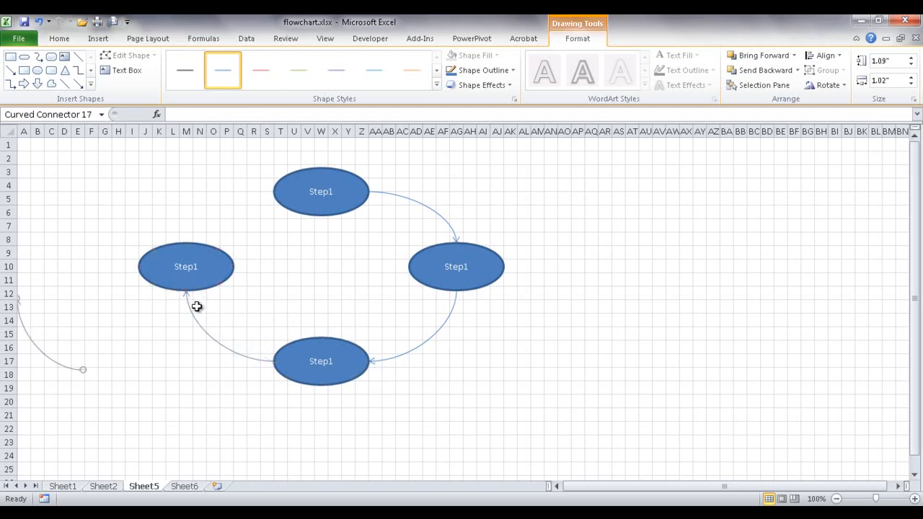
drag(83, 371, 186, 242)
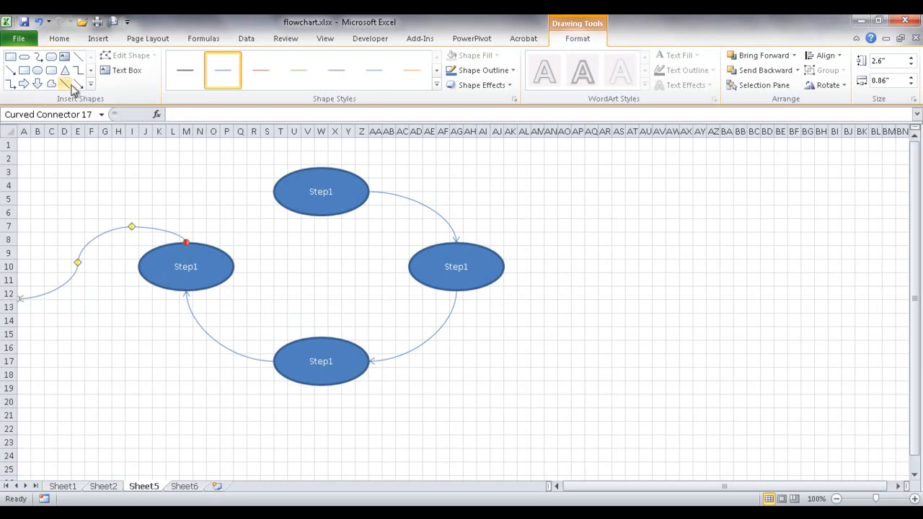
mouse_move(18, 297)
mouse_down()
mouse_move(159, 223)
mouse_move(275, 186)
mouse_up()
click(604, 252)
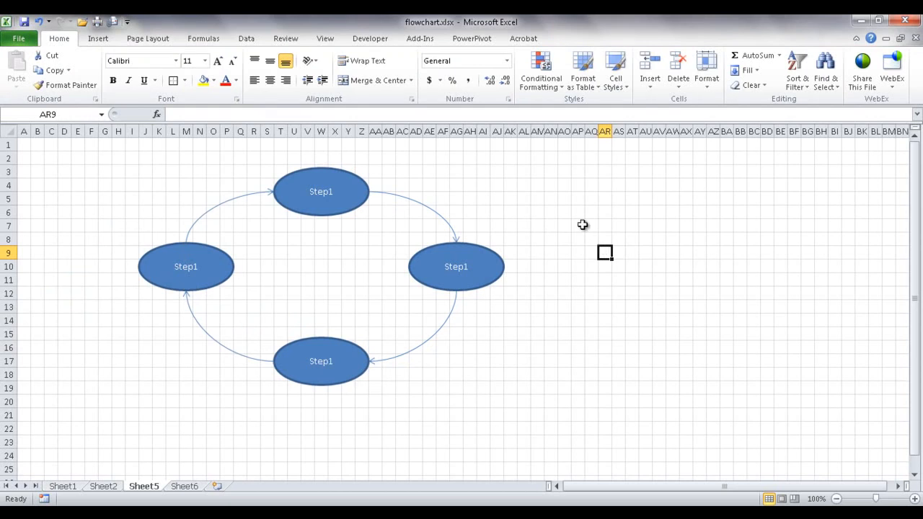
- Hide gridlines on Sheet5, glance at Sheet2's swimlane, then switch to the empty Sheet6
click(324, 38)
click(178, 80)
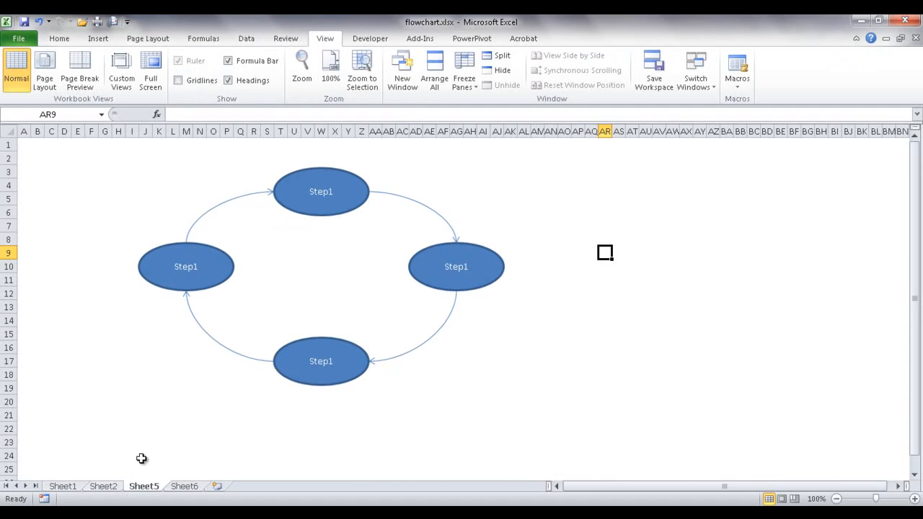
click(103, 488)
click(142, 488)
click(184, 487)
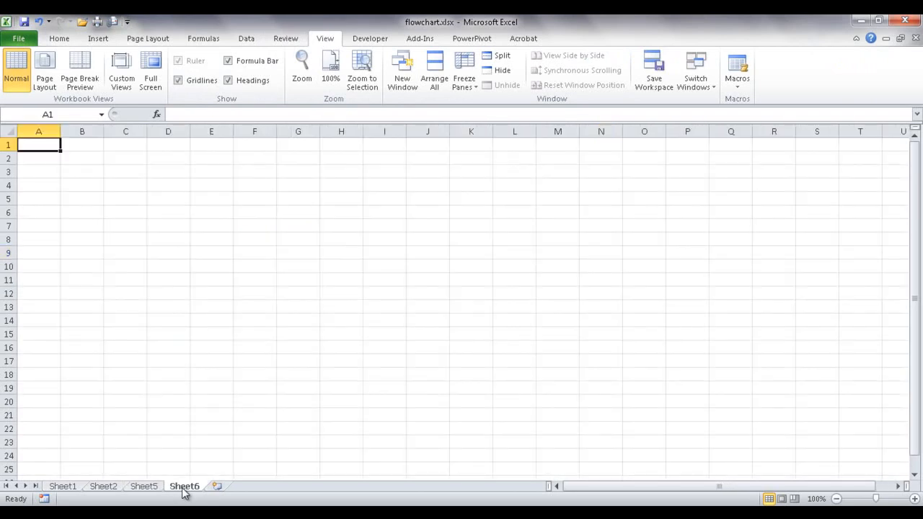
- Select the whole sheet and set every column width to 2.14, then open Page Layout's Align menu
click(9, 130)
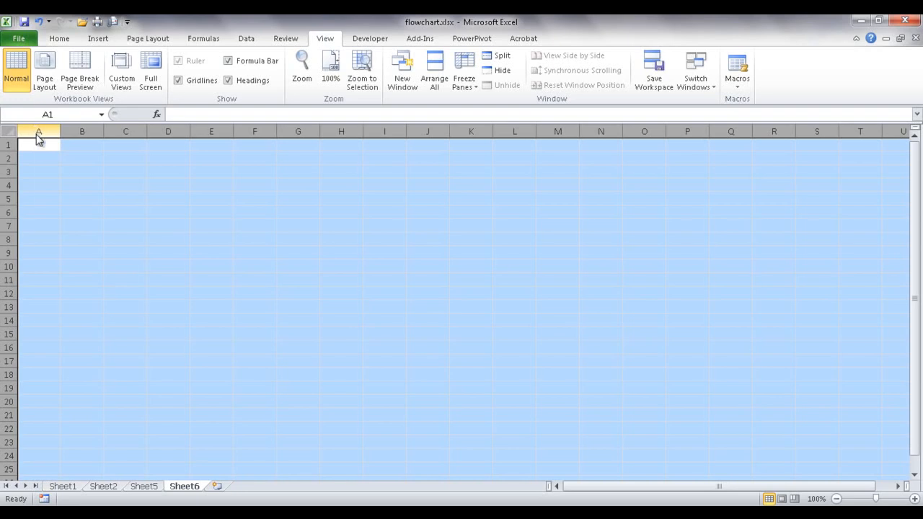
right_click(38, 133)
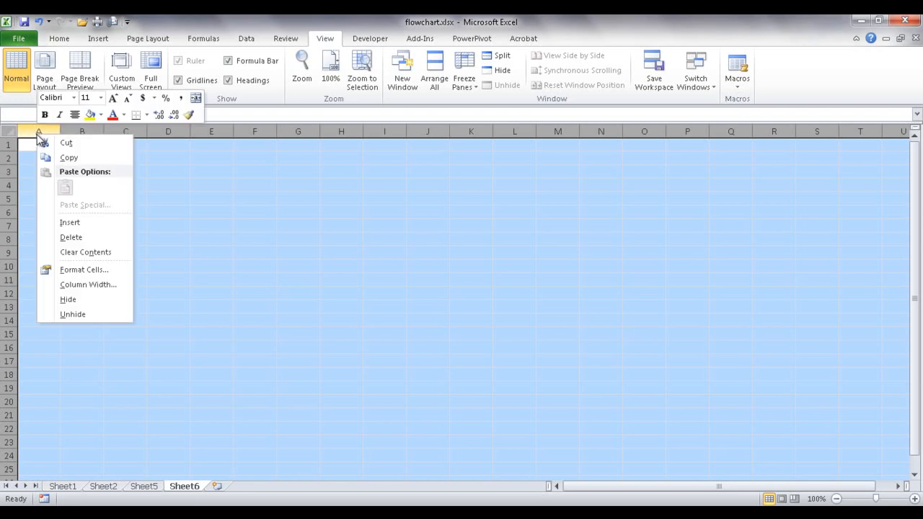
click(101, 286)
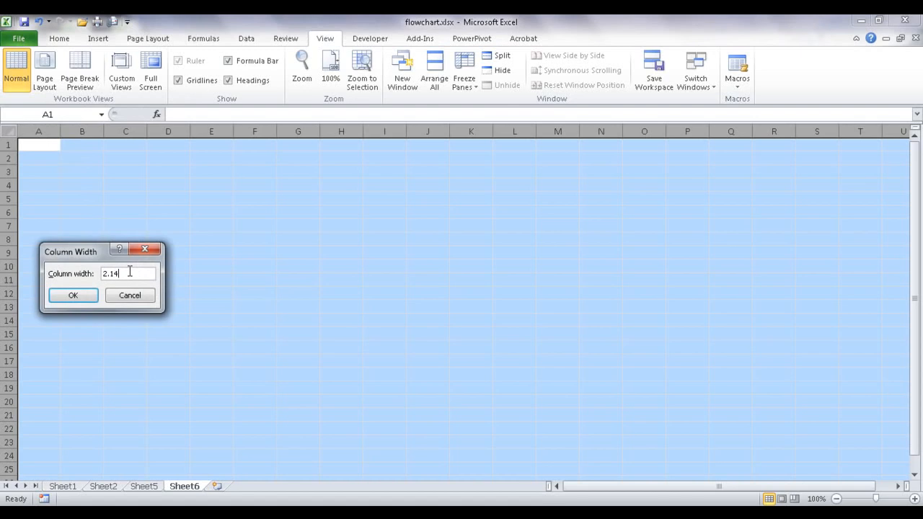
text(2.14)
click(73, 295)
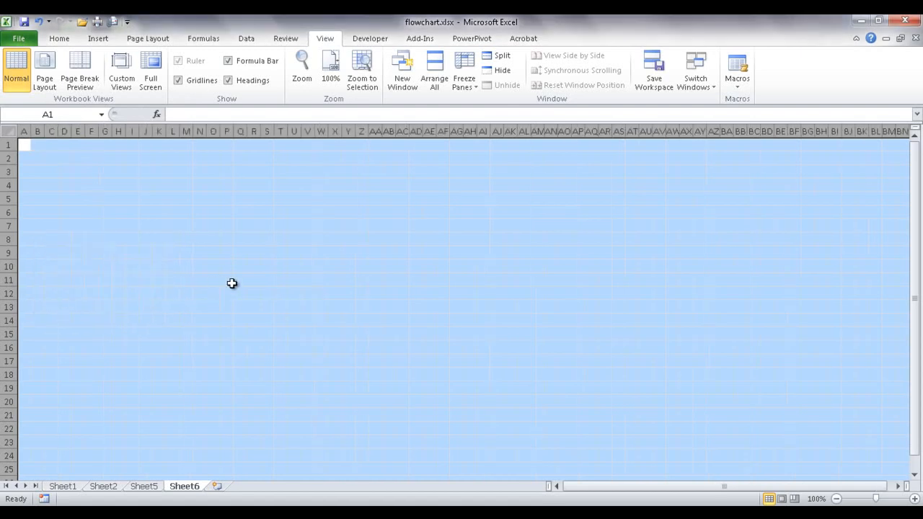
click(226, 280)
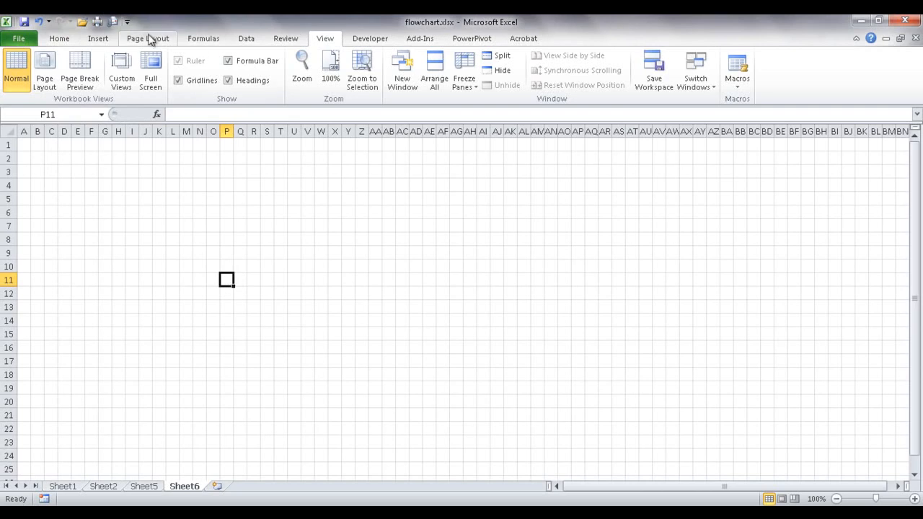
click(144, 40)
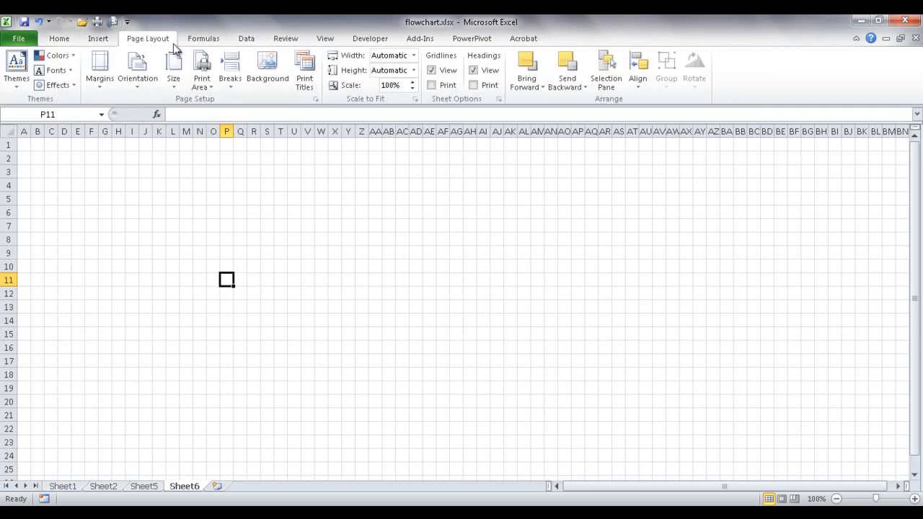
click(637, 76)
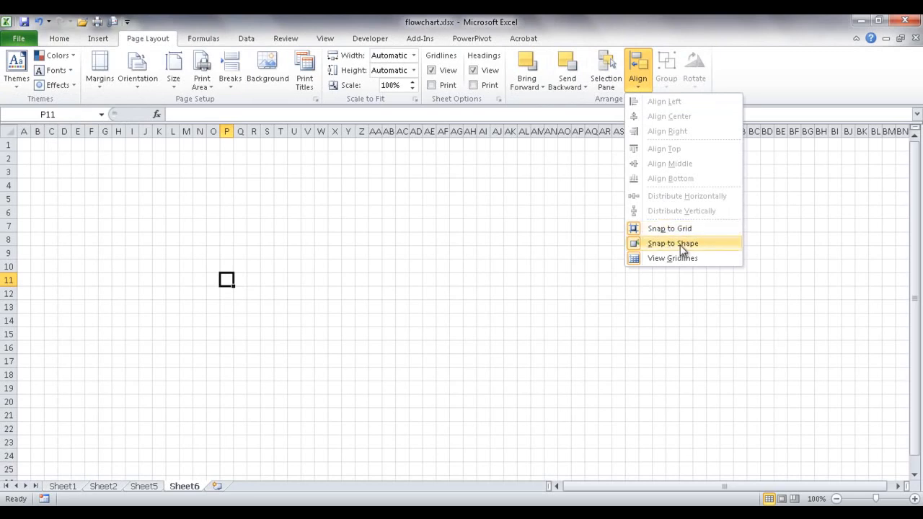
- Draw a Flowchart: Terminator shape across cells B5:E6 on Sheet6
click(454, 271)
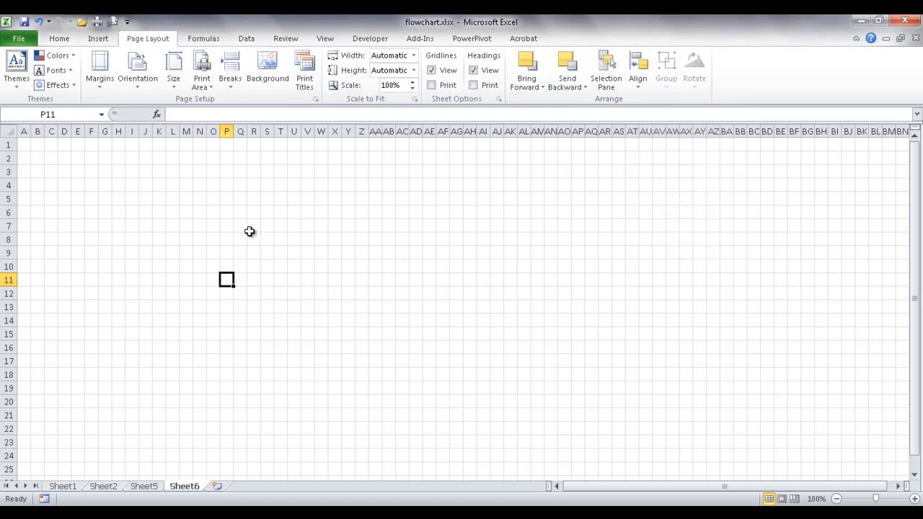
click(90, 39)
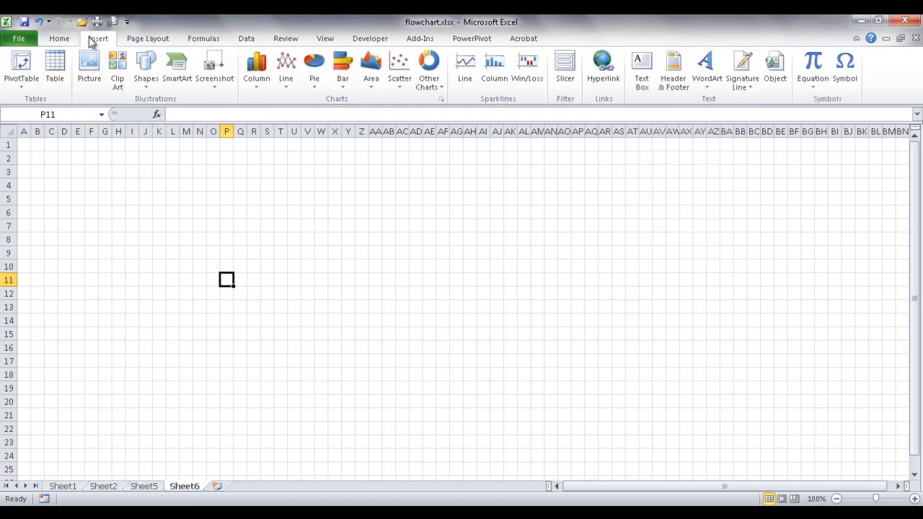
click(145, 82)
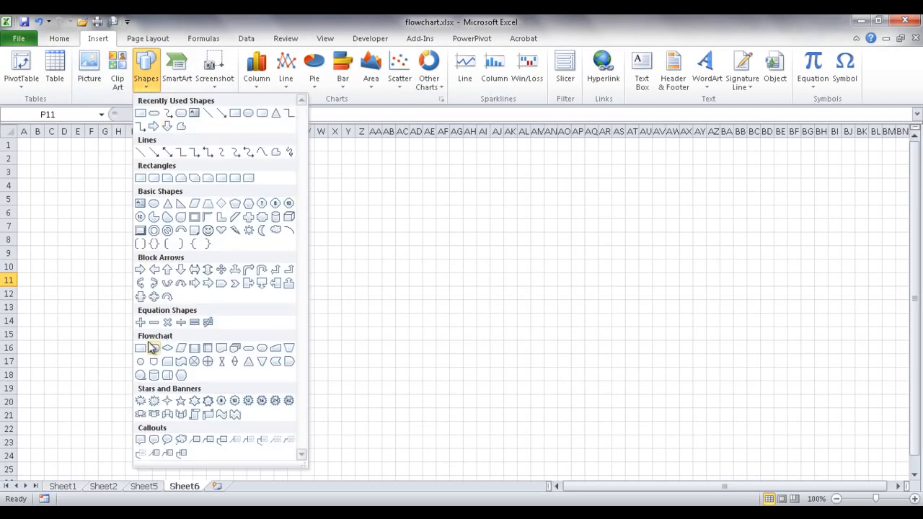
click(248, 350)
drag(50, 189, 102, 208)
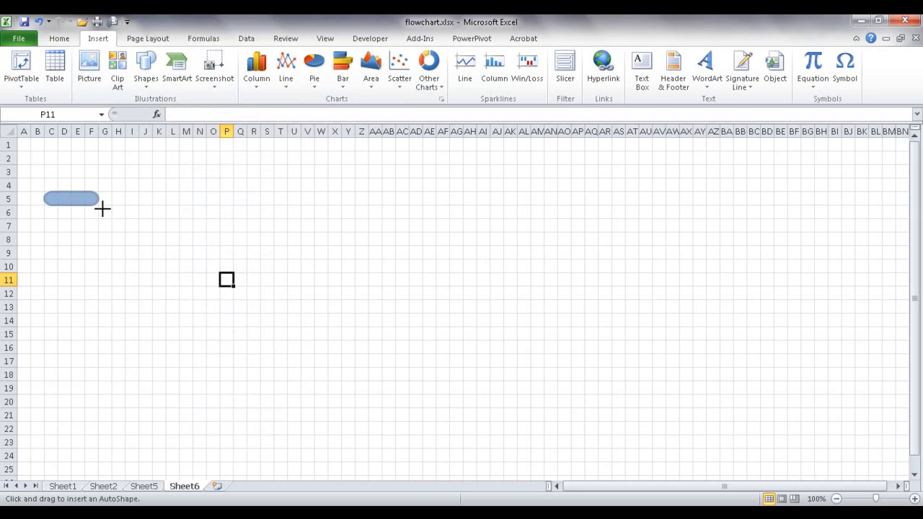
drag(102, 208, 71, 214)
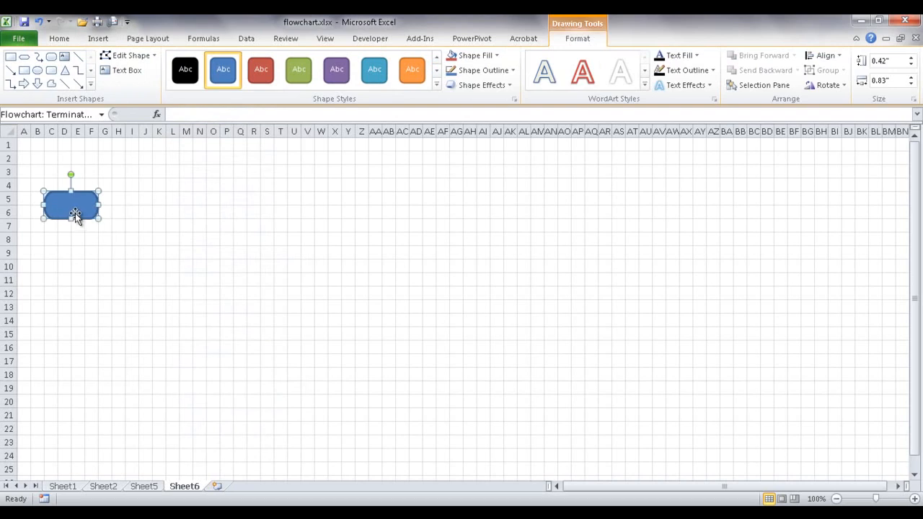
- Make the terminator orange labelled 'Start' with middle-centered text, then duplicate it
click(411, 69)
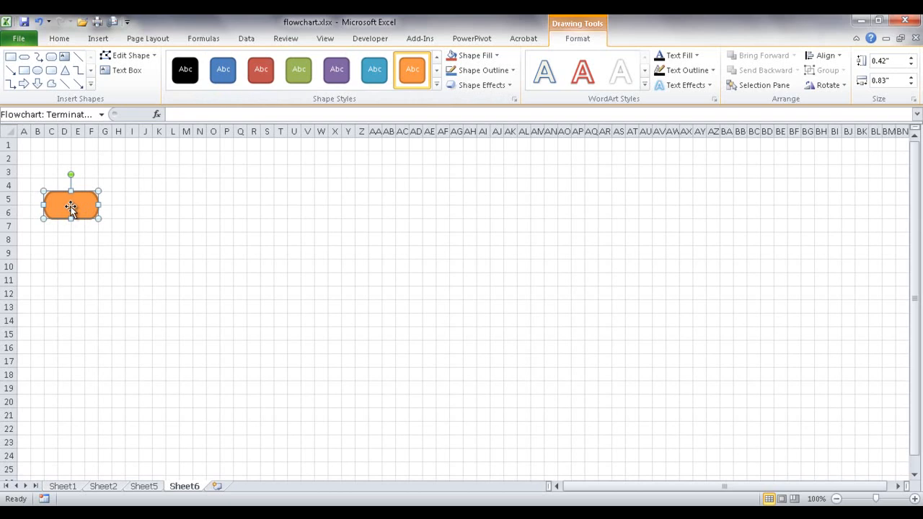
text(art)
right_click(70, 207)
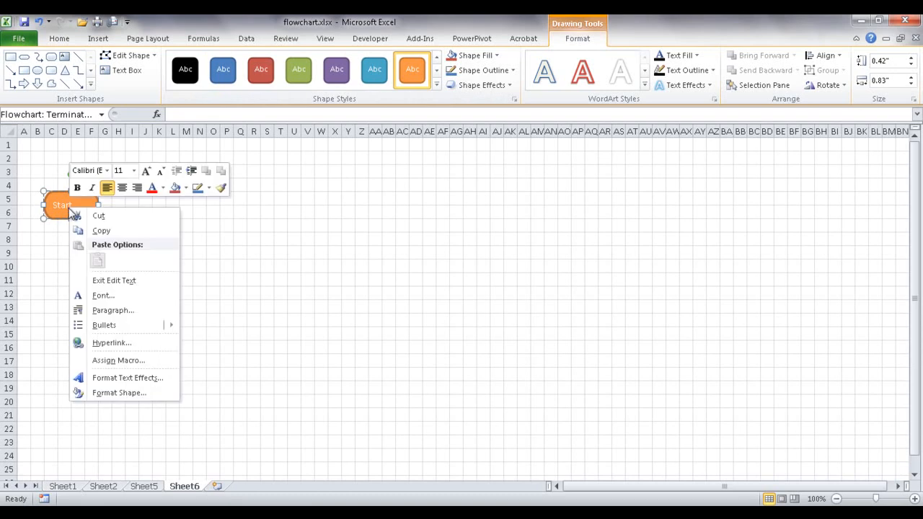
click(145, 398)
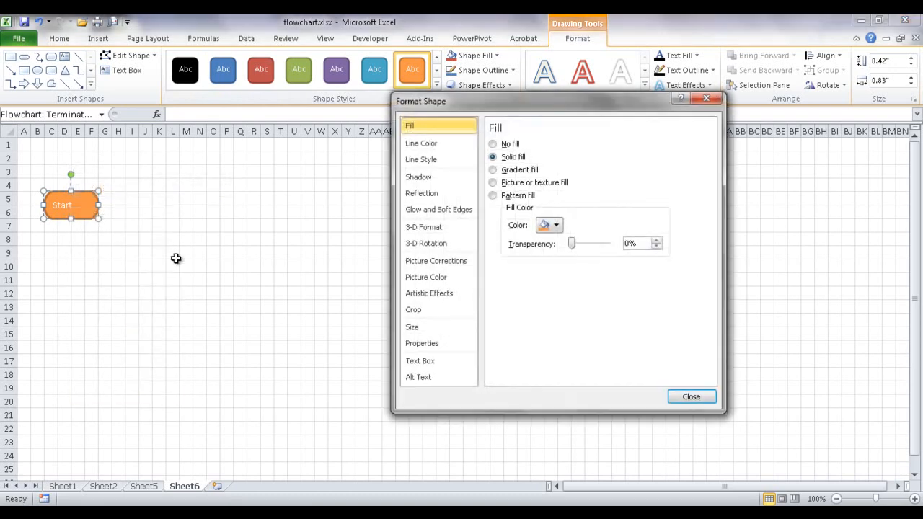
click(420, 362)
click(616, 160)
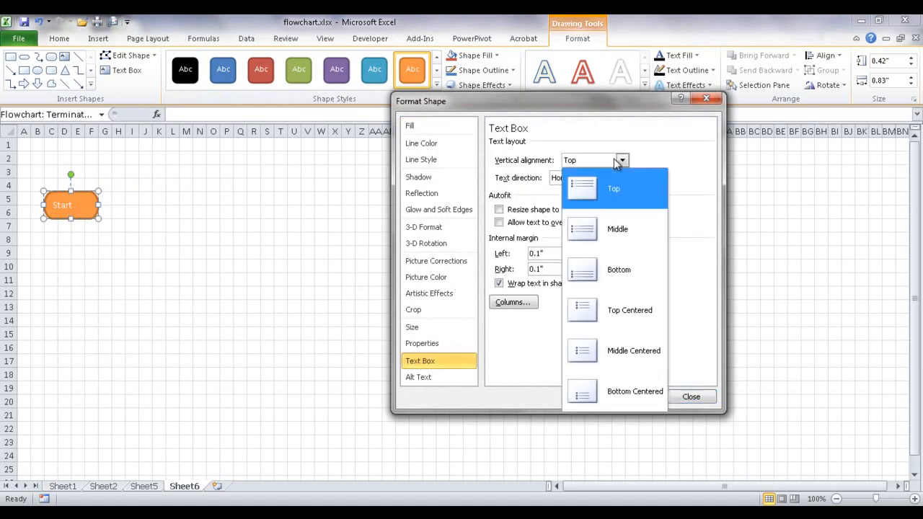
click(641, 358)
click(685, 398)
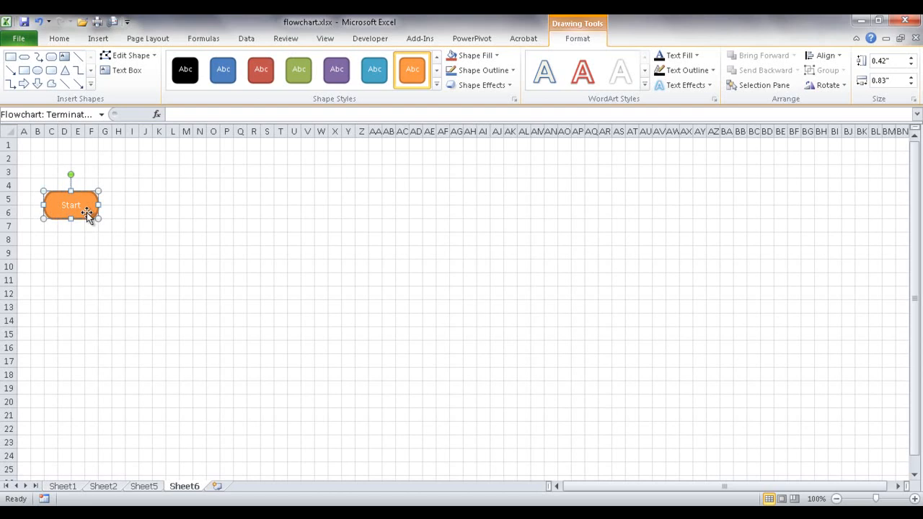
key(ctrl+d)
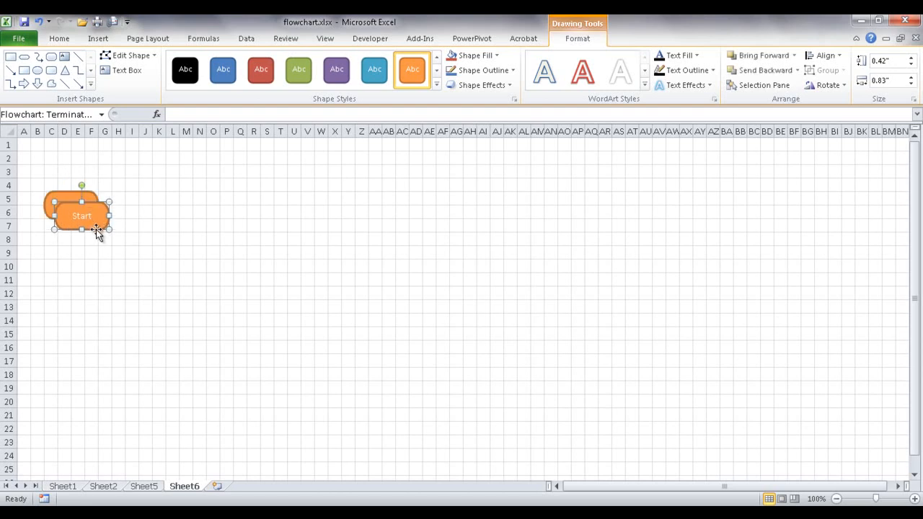
- Relabel the copy 'End' and move it down to rows 18–19
double_click(78, 214)
text(End)
drag(95, 227, 532, 408)
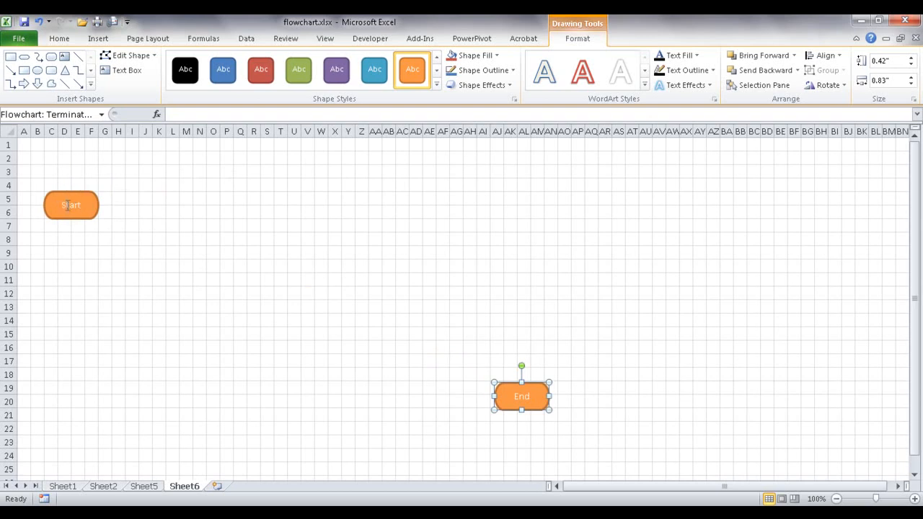
drag(534, 385, 403, 368)
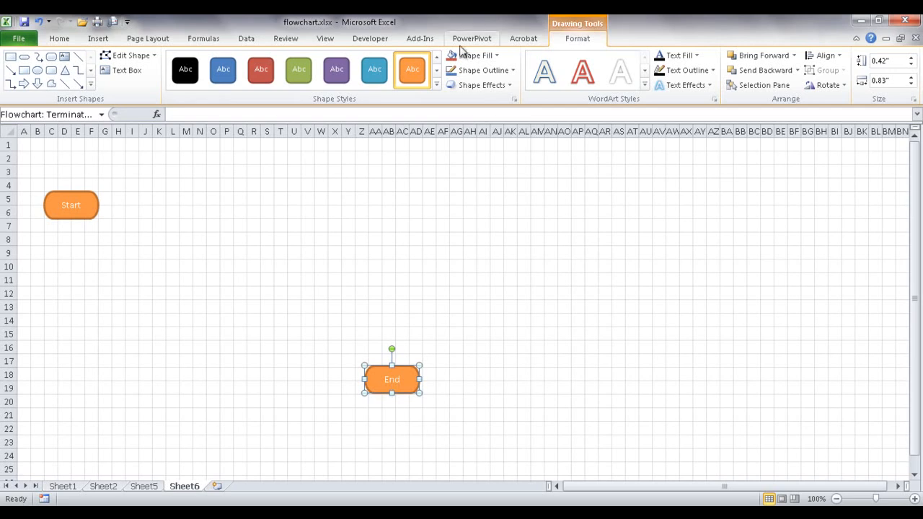
click(91, 84)
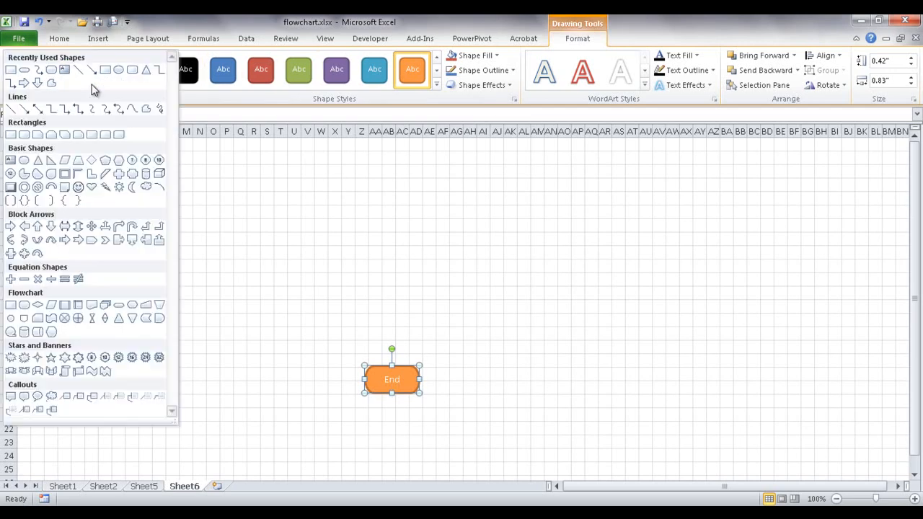
- Draw a Flowchart: Process box below Start around row 9
click(11, 307)
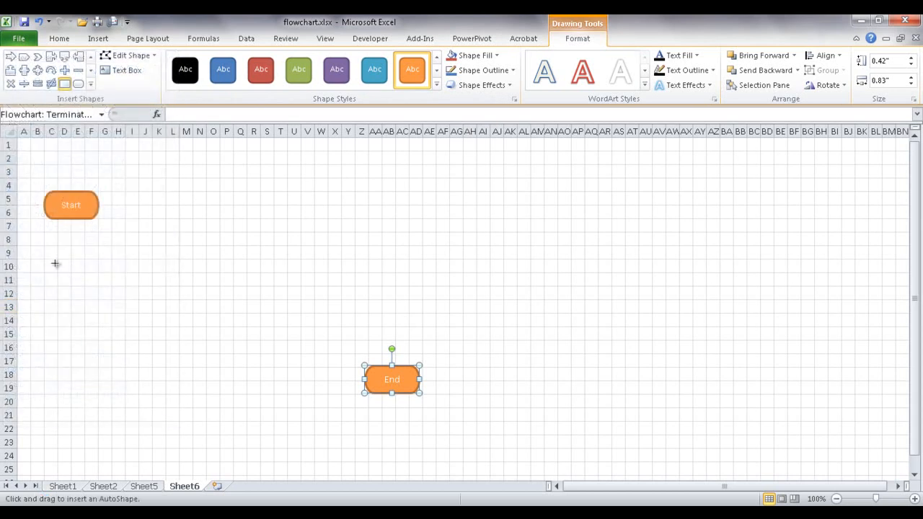
drag(44, 250, 99, 273)
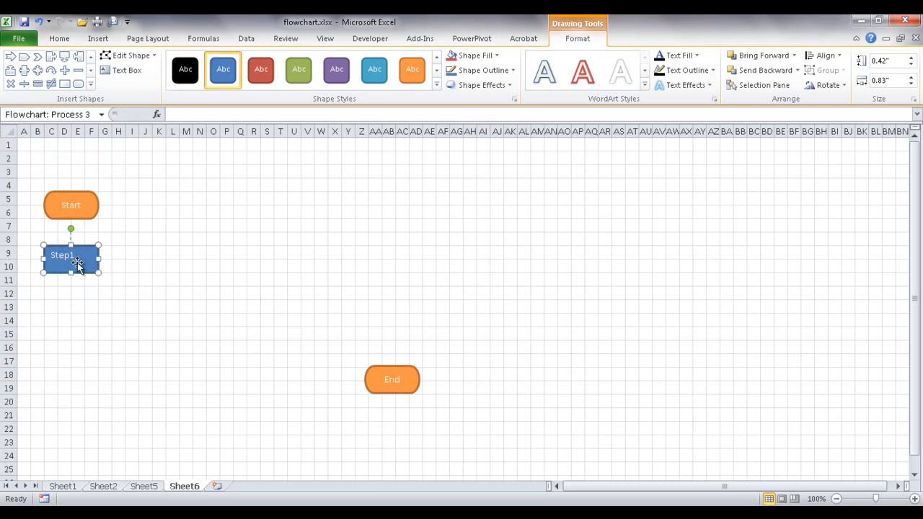
- Set the Step1 box's text vertical alignment to Middle Centered in Format Shape
right_click(77, 263)
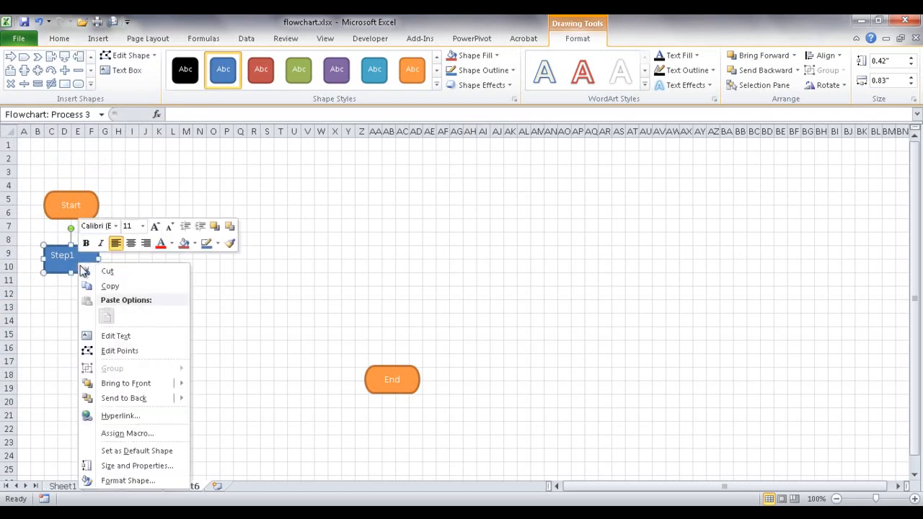
click(142, 479)
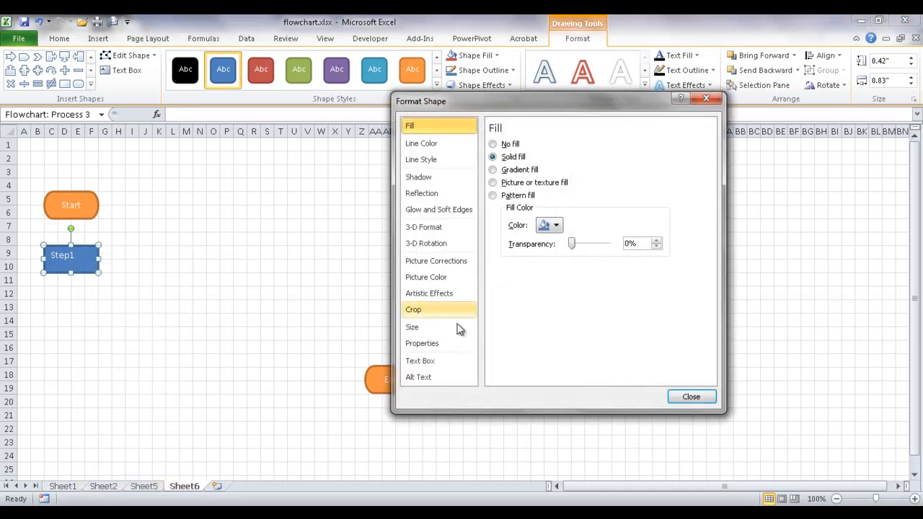
click(447, 361)
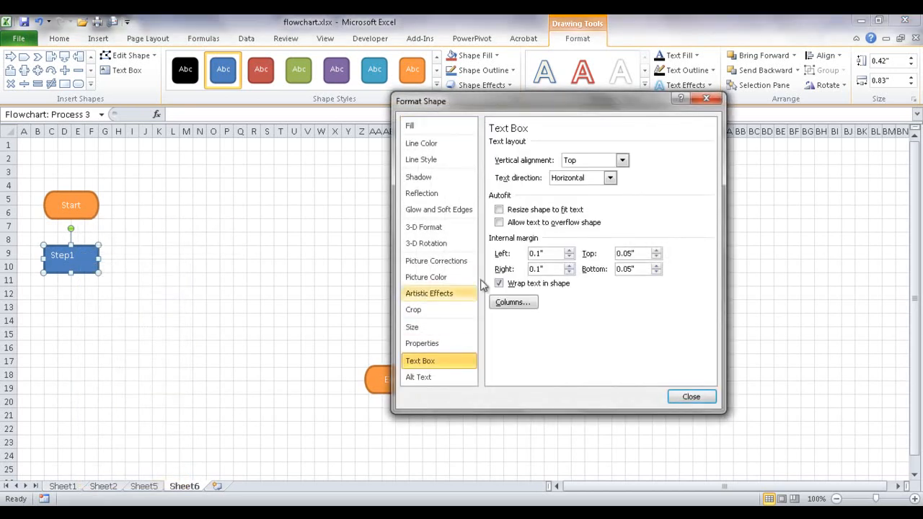
click(604, 162)
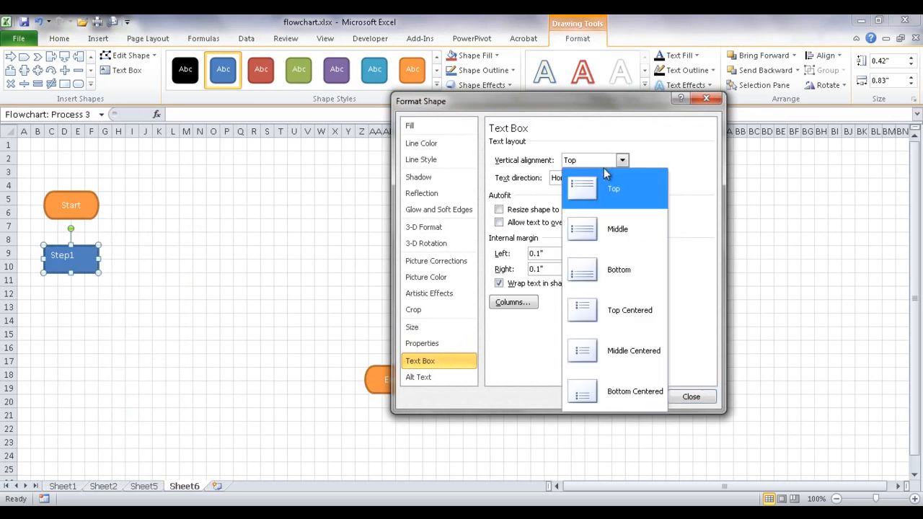
click(615, 350)
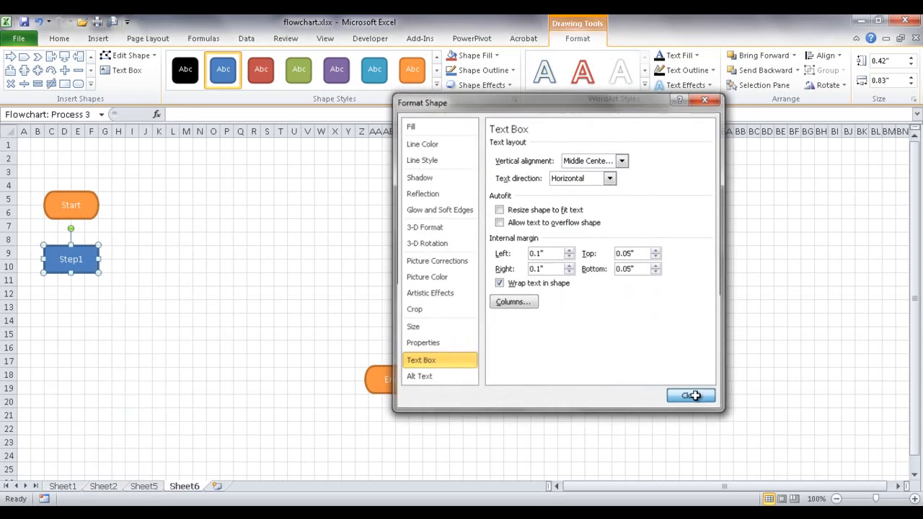
click(692, 395)
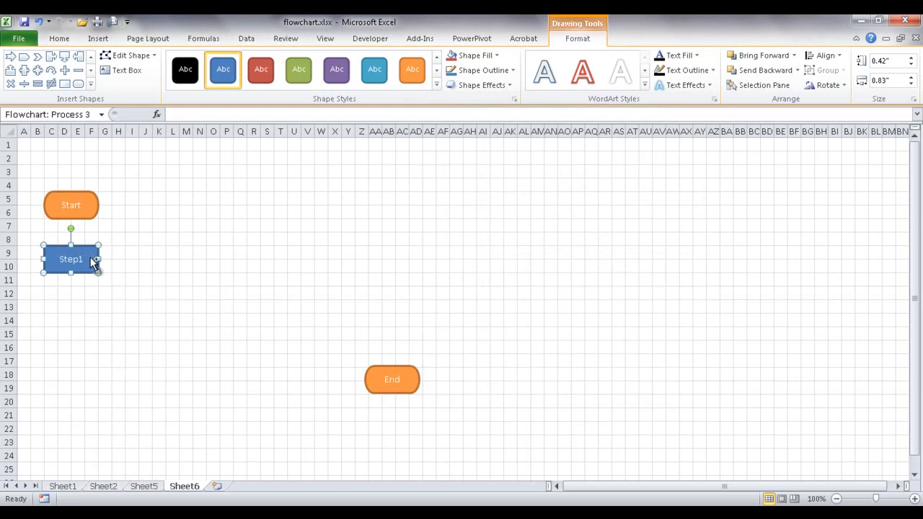
- Duplicate Step1 and place the copies near rows 13, 17 and 18 between Start and End
key(ctrl+d)
key(ctrl+d)
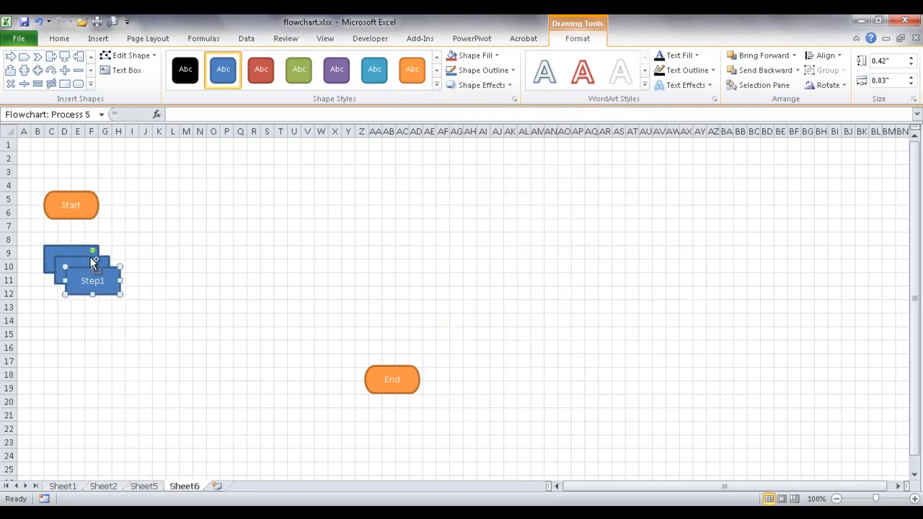
key(ctrl+d)
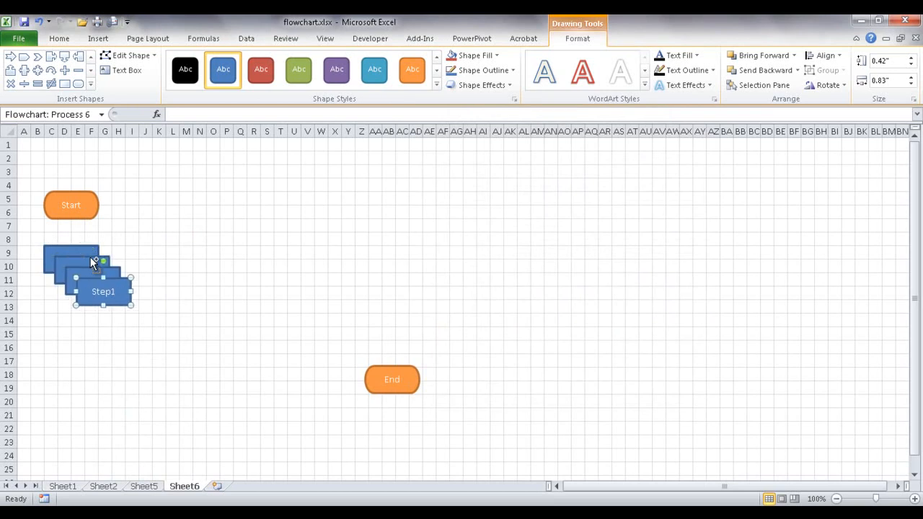
key(ctrl+d)
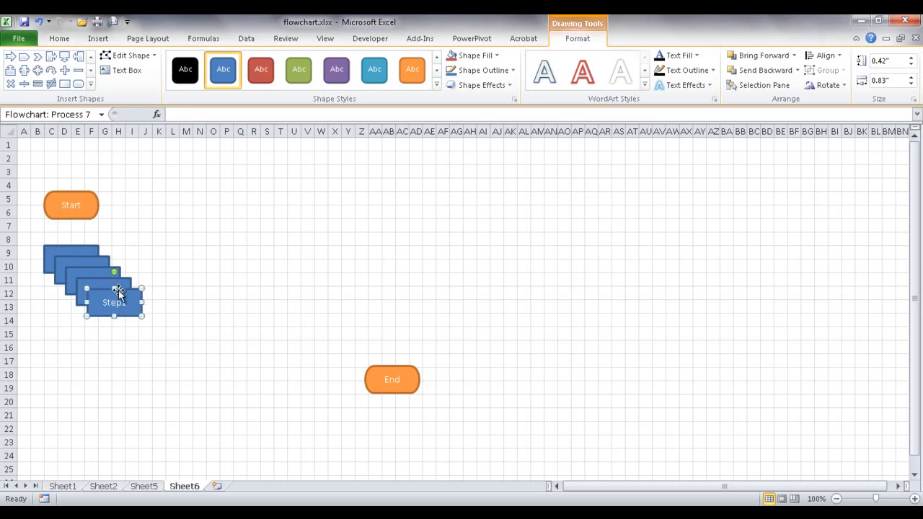
drag(123, 295, 296, 360)
drag(121, 300, 208, 365)
drag(100, 270, 105, 356)
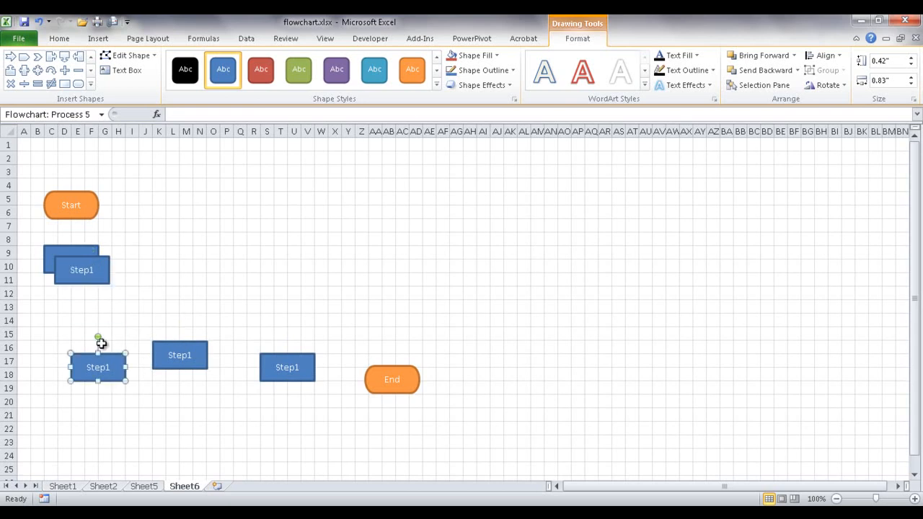
drag(99, 257, 100, 304)
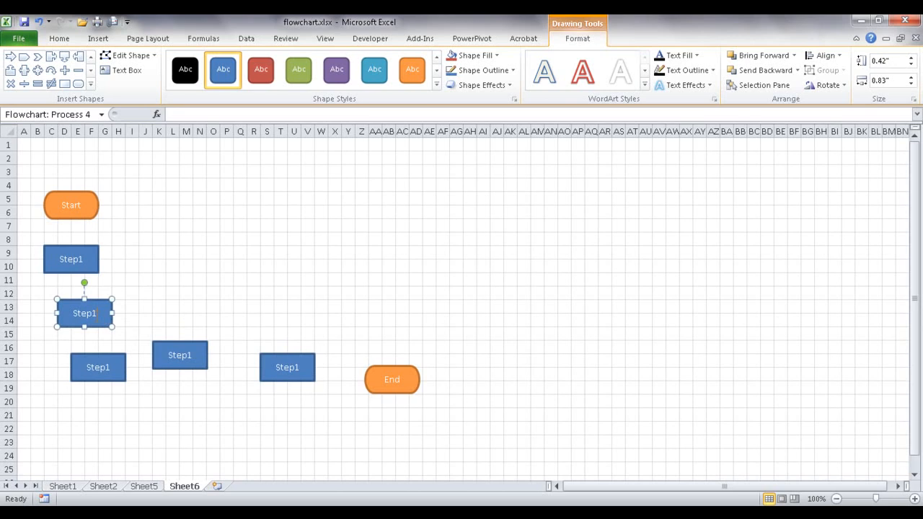
- Renumber the copied boxes so they read Step2 through Step5
key(BackSpace)
text(2)
click(110, 366)
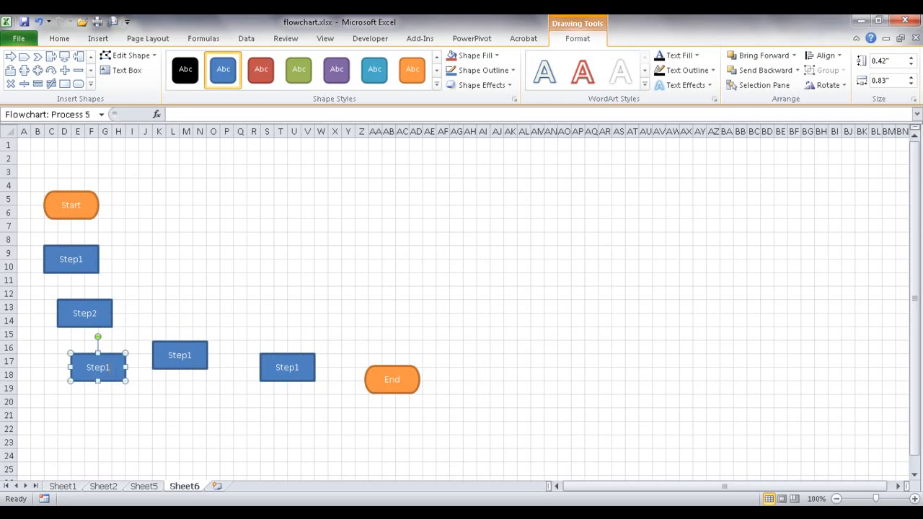
key(BackSpace)
text(3)
click(193, 355)
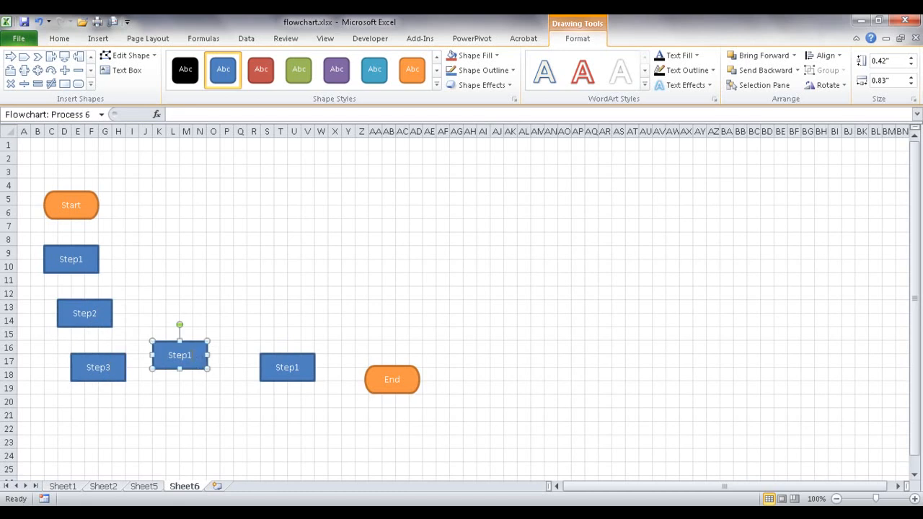
key(BackSpace)
text(5)
text(4)
click(300, 373)
text(5)
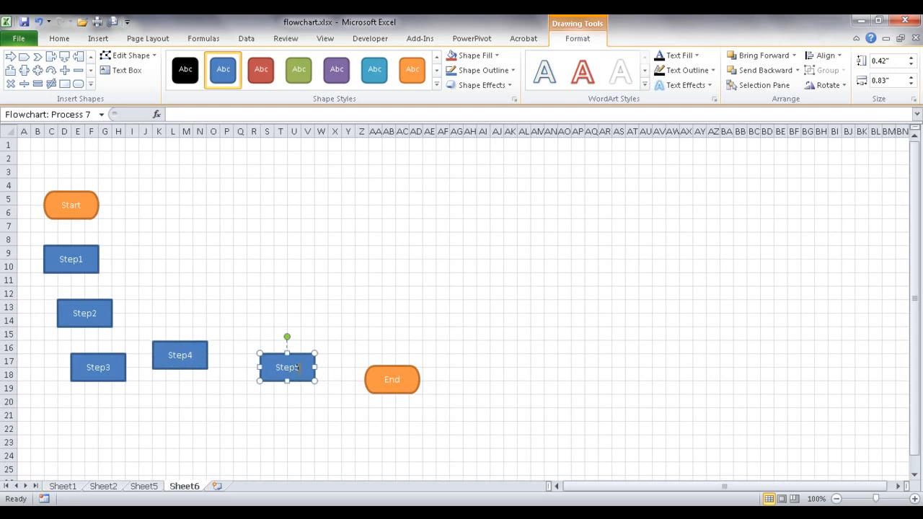
- Align Step5 and Step4 level with End, stack Step3 and Step2 above, checking against Sheet2
drag(296, 382, 303, 395)
drag(186, 371, 196, 397)
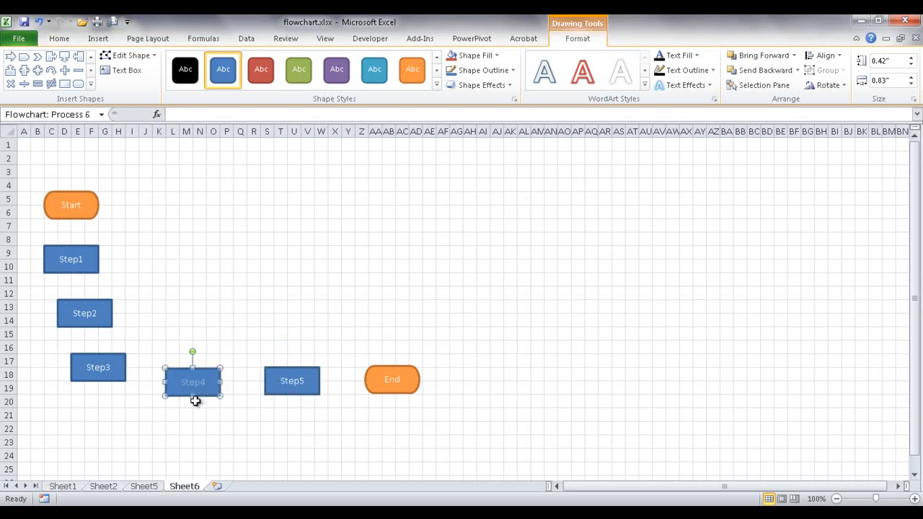
drag(108, 366, 208, 287)
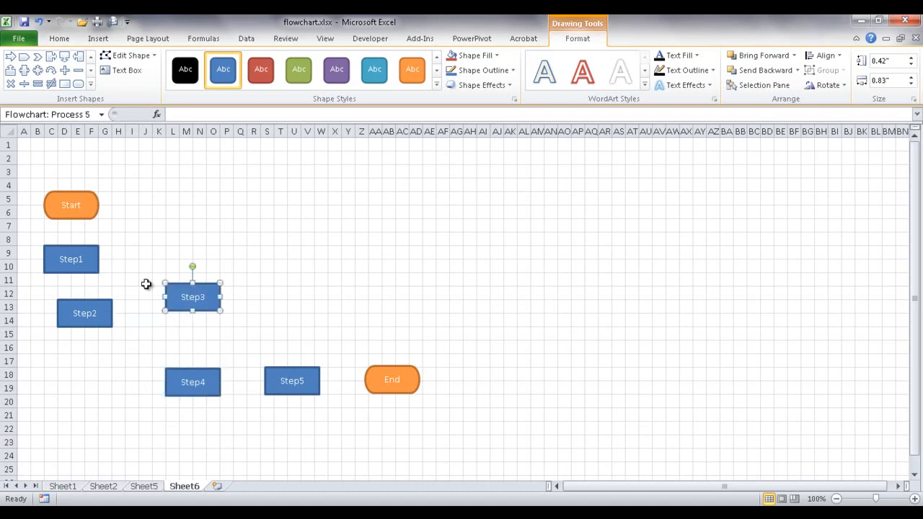
drag(101, 304, 205, 237)
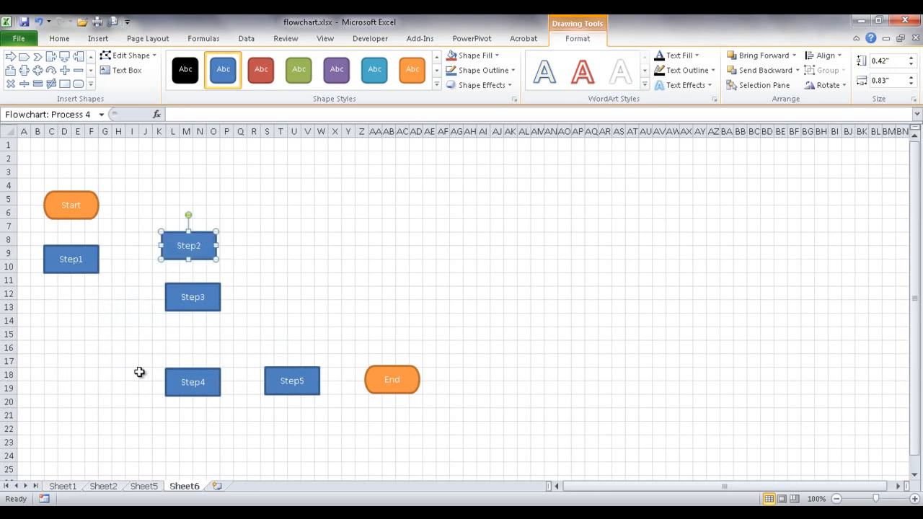
click(104, 490)
click(184, 486)
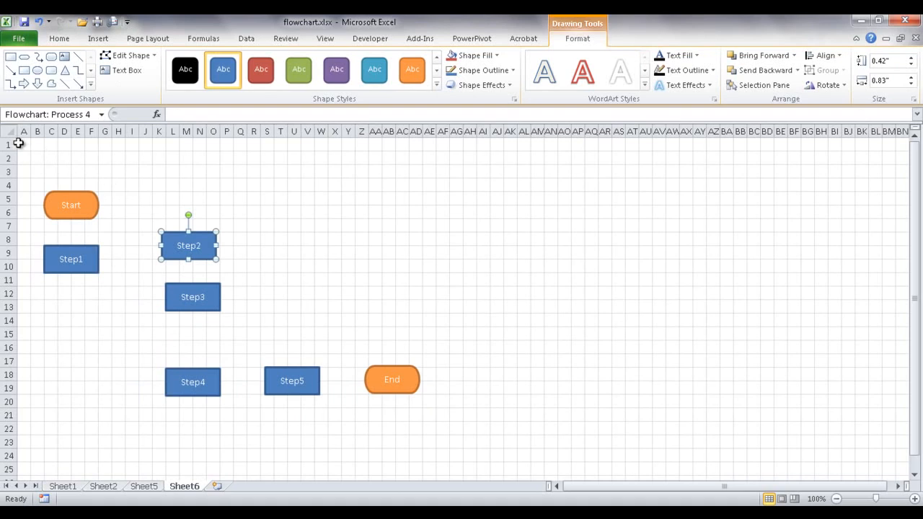
- Merge and center A1:H1, I1:P1 and Q1:X1 into three header cells
drag(21, 143, 86, 148)
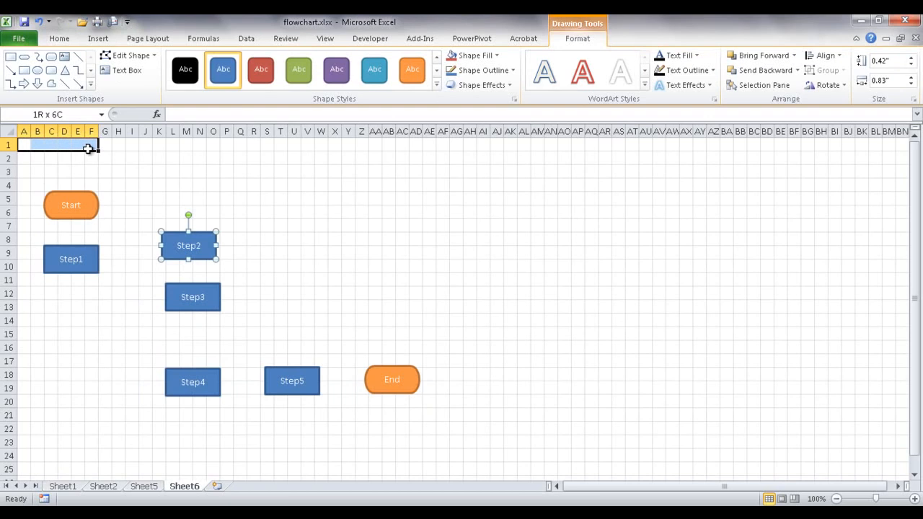
drag(98, 148, 106, 148)
drag(105, 148, 115, 148)
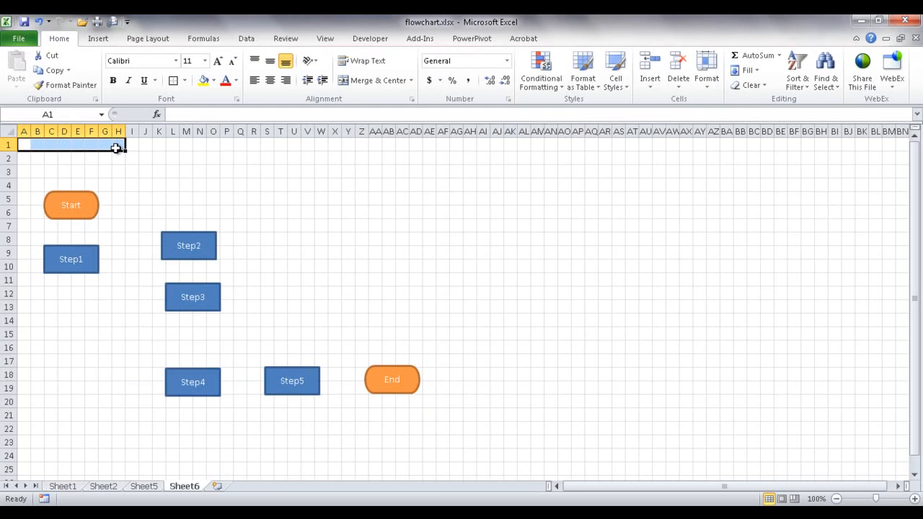
click(376, 83)
drag(133, 144, 336, 144)
click(393, 82)
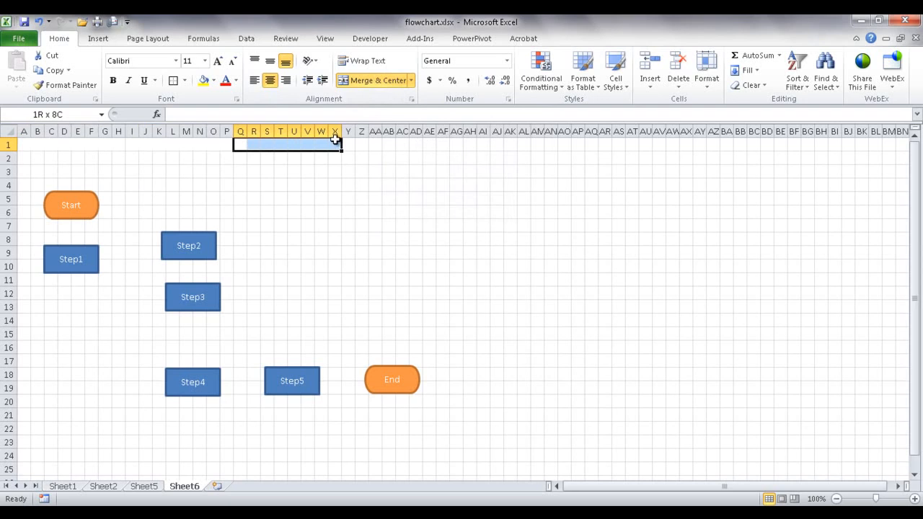
click(374, 81)
- Begin entering the header text 'func' in merged cell A1
click(69, 144)
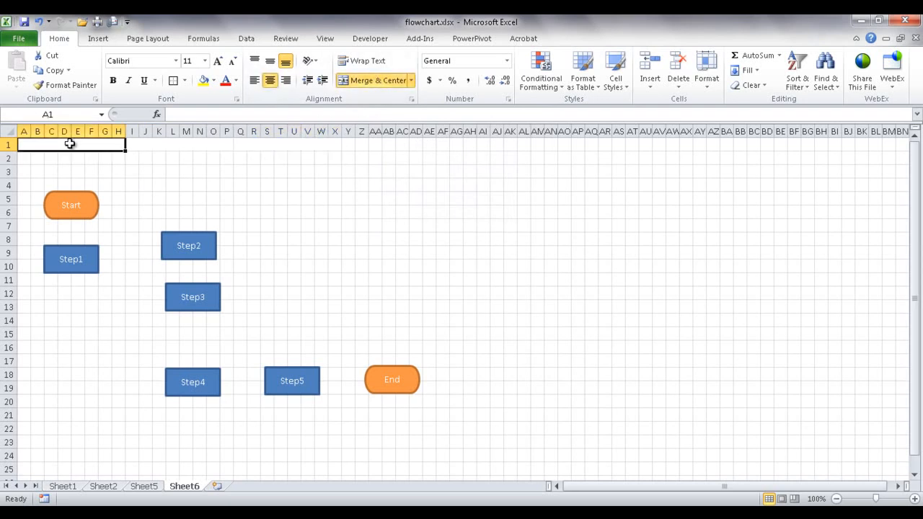
text(func)
key(BackSpace)
key(BackSpace)
- Enter 'Functional1' as the first lane header in A1
text(func)
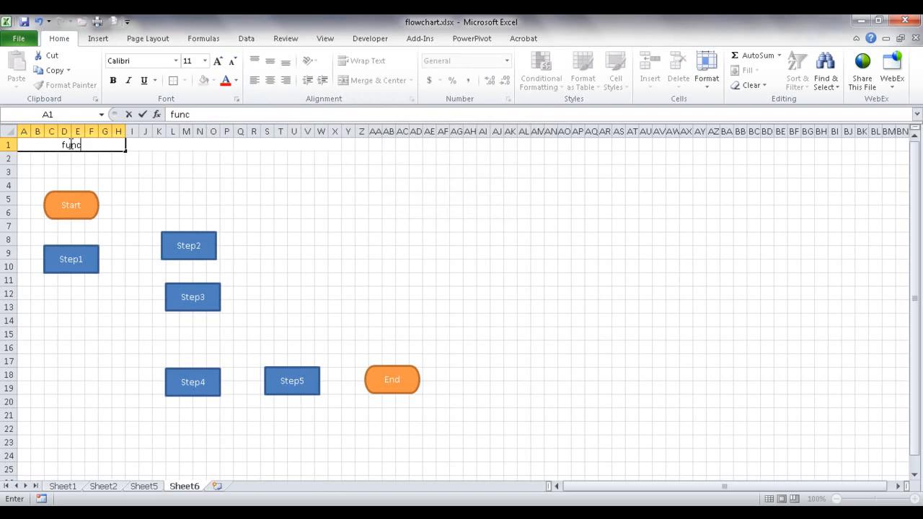
text(nctional1`)
key(BackSpace)
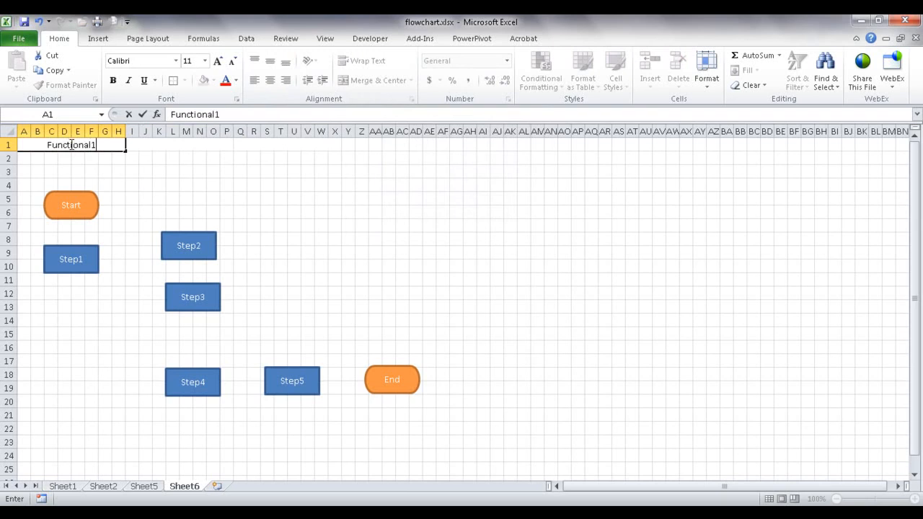
click(113, 167)
click(105, 153)
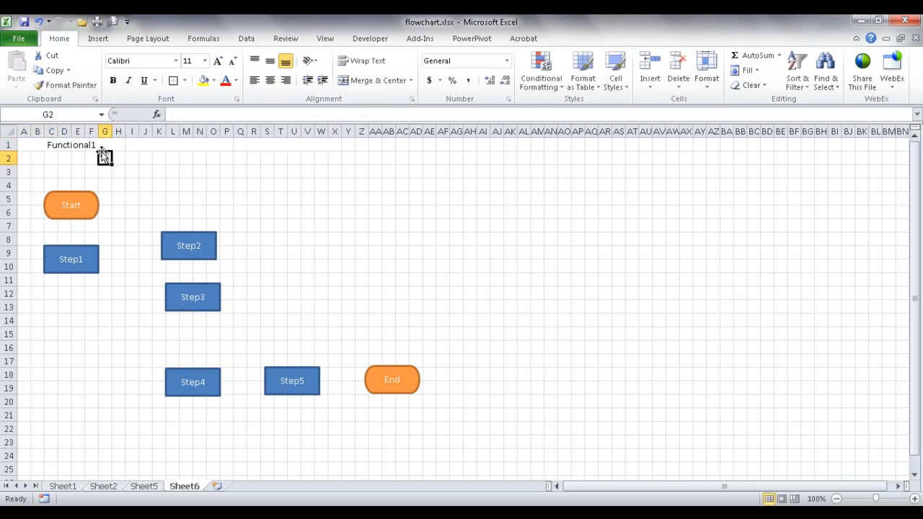
- Copy the Functional1 header into the I1 and Q1 header cells
click(98, 145)
key(ctrl+c)
click(139, 146)
key(ctrl+v)
click(271, 143)
key(ctrl+v)
- Change the I1 and Q1 headers to 'Functional2' in the formula bar
click(179, 147)
click(242, 114)
key(BackSpace)
text(2)
click(309, 145)
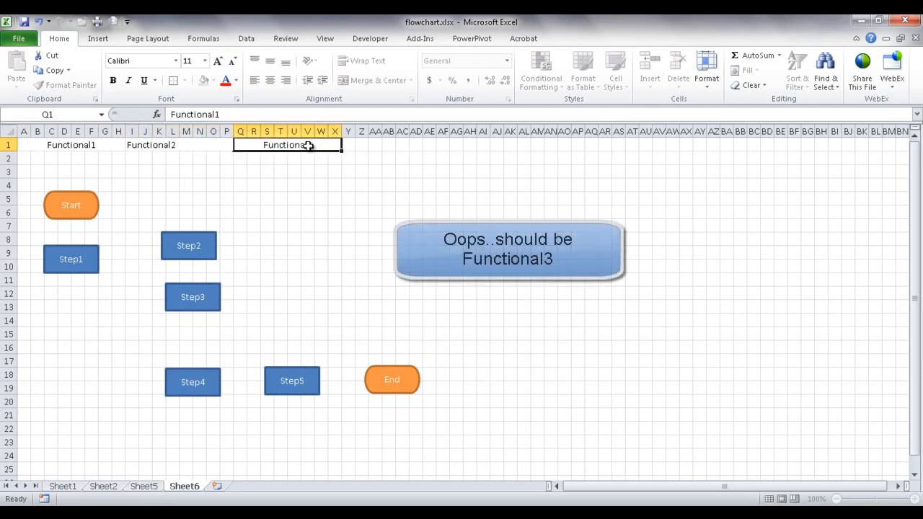
click(229, 114)
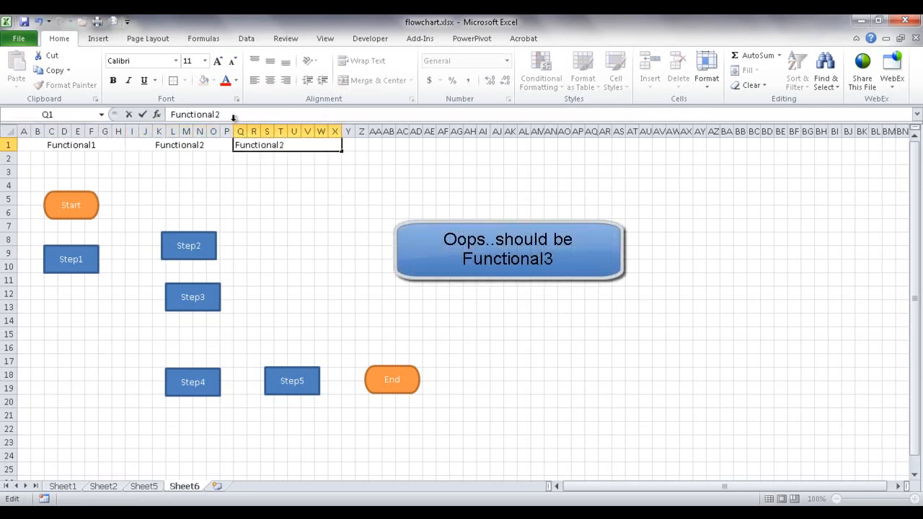
text(2)
click(280, 186)
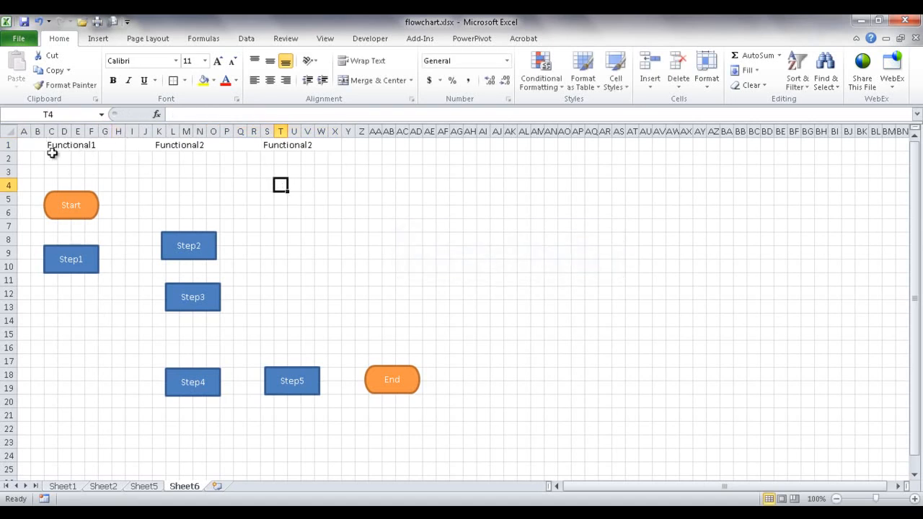
- Put an outside border around columns A–H for the first lane
drag(24, 131, 119, 125)
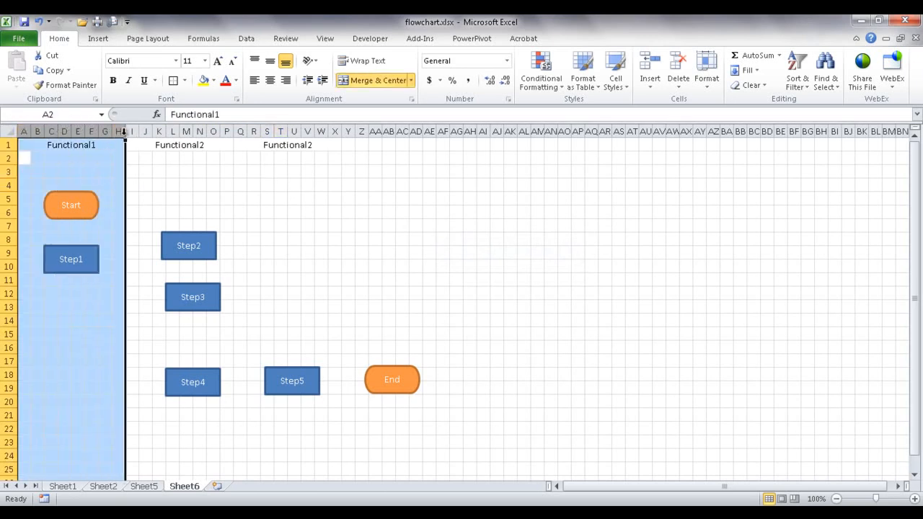
click(187, 81)
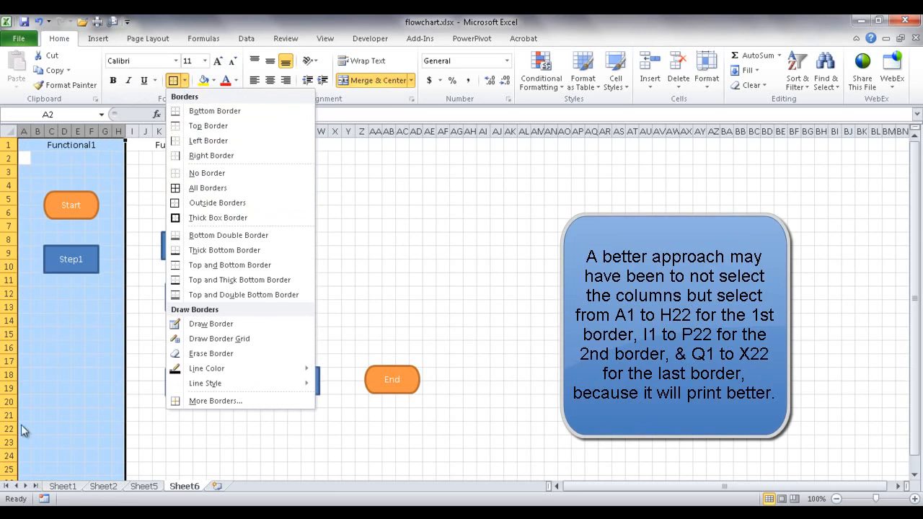
click(176, 203)
click(172, 172)
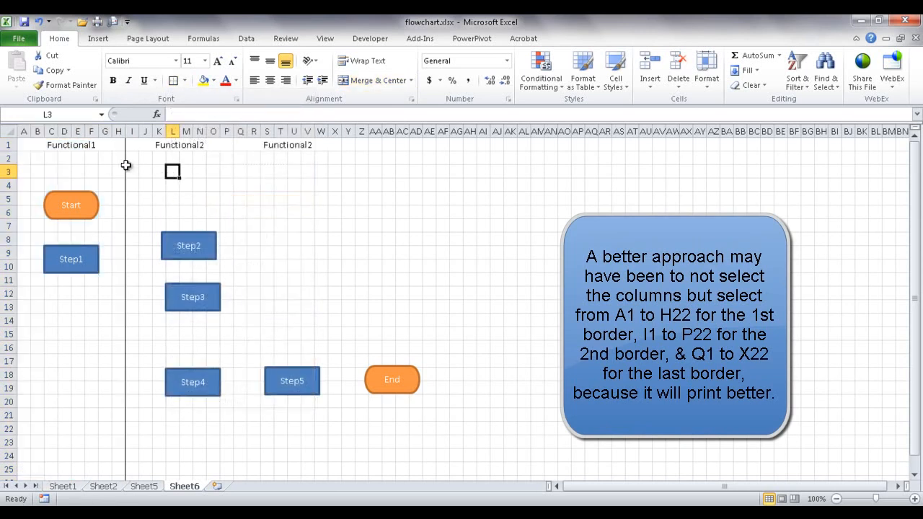
- Outline columns I–P and Q–X with outside borders, then move Step2 under Step1
drag(132, 131, 229, 130)
click(173, 84)
drag(240, 131, 337, 131)
click(173, 80)
click(456, 225)
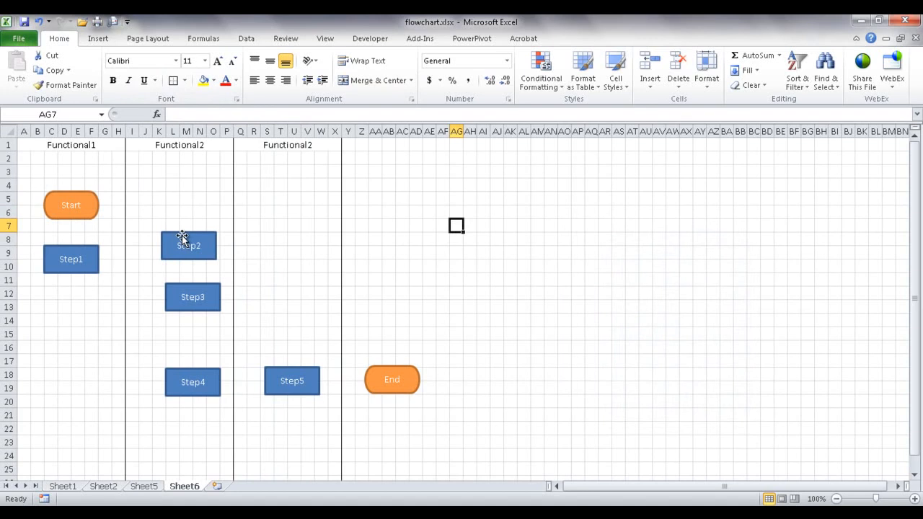
mouse_move(182, 235)
mouse_down()
mouse_move(175, 251)
mouse_move(63, 298)
mouse_up()
- Move Step3 into the second lane and align Step4 directly beneath it
drag(191, 286, 182, 307)
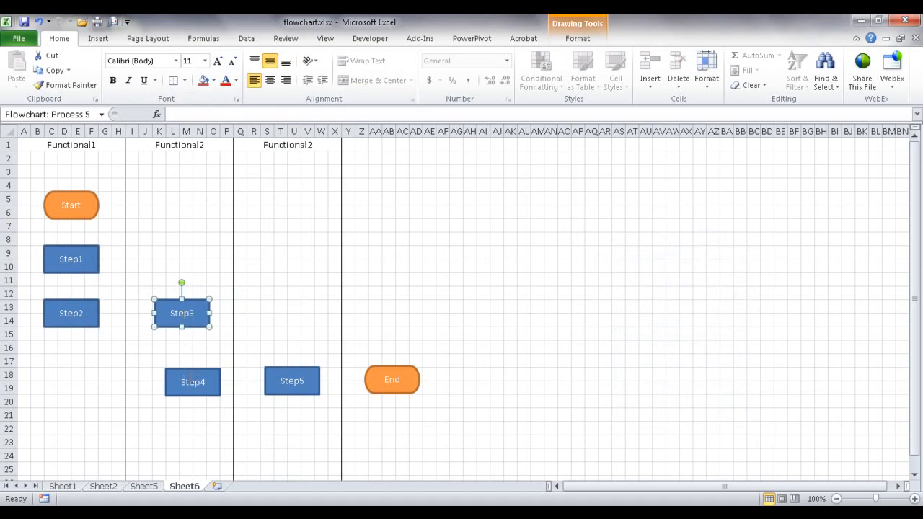
drag(190, 371, 178, 369)
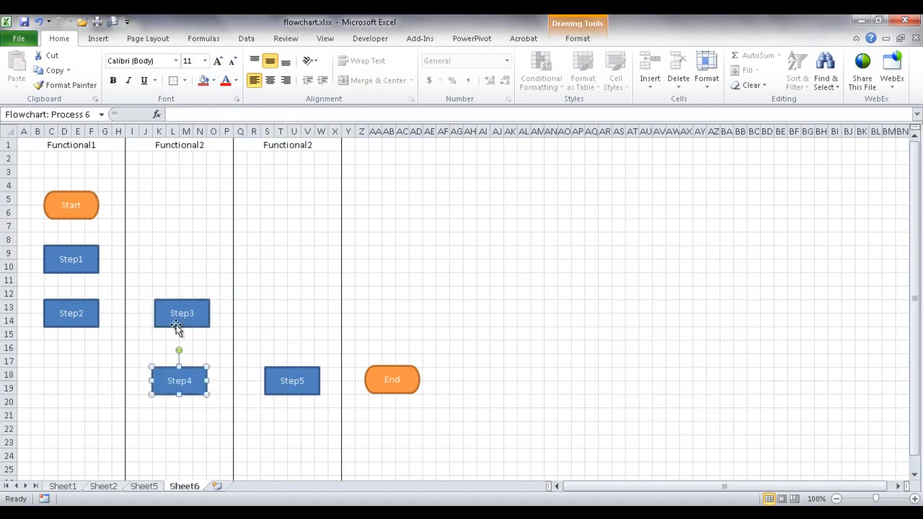
drag(190, 300, 187, 300)
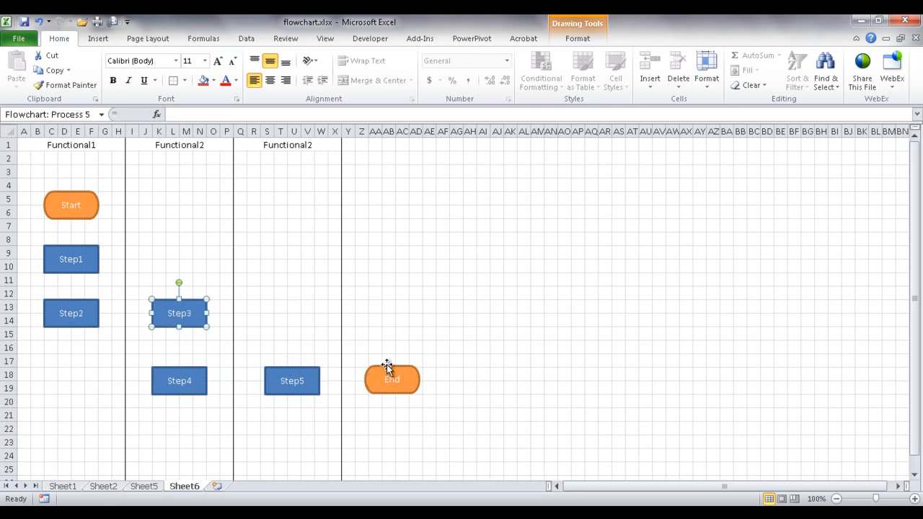
click(282, 148)
- Rename the Q1 header to 'Functional3' and move End below Step5 in that lane
click(229, 115)
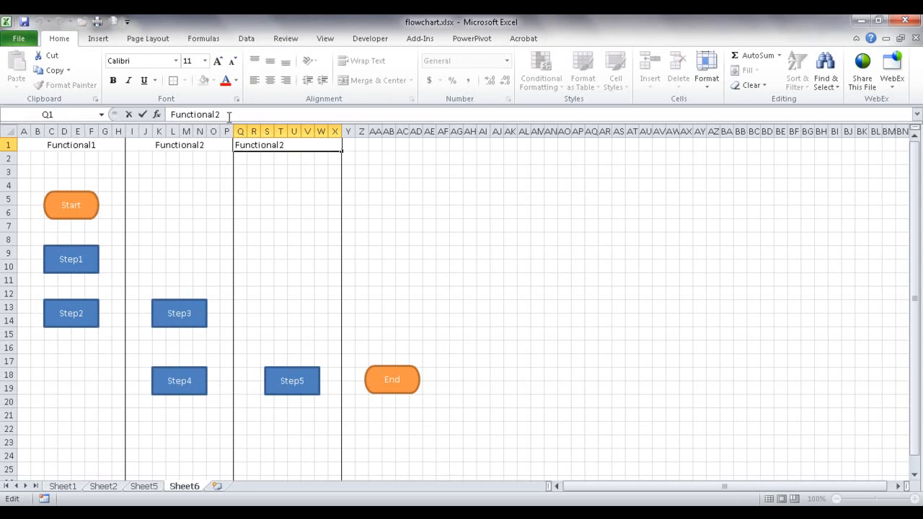
key(Return)
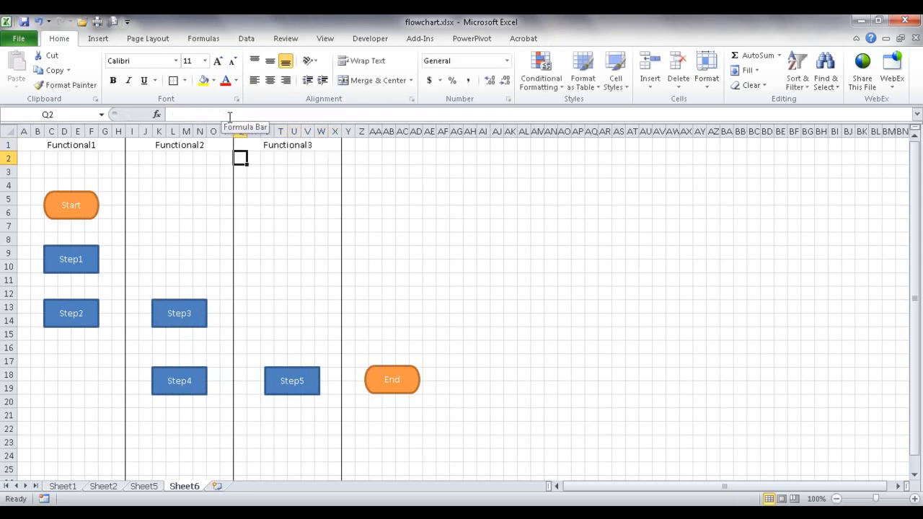
mouse_move(406, 369)
mouse_down()
mouse_move(329, 411)
mouse_move(303, 437)
mouse_move(301, 426)
mouse_up()
mouse_move(304, 379)
mouse_down()
mouse_move(283, 375)
mouse_move(301, 374)
mouse_move(300, 358)
mouse_move(301, 373)
mouse_up()
click(360, 374)
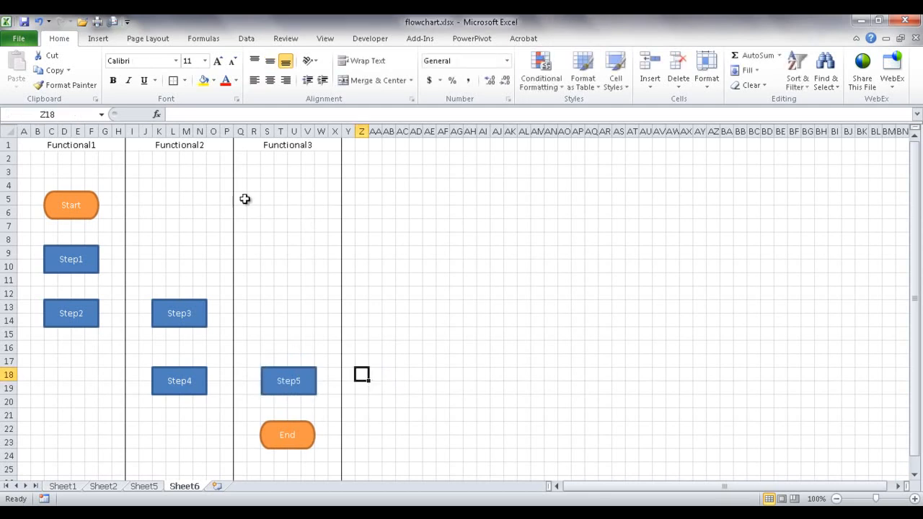
click(98, 41)
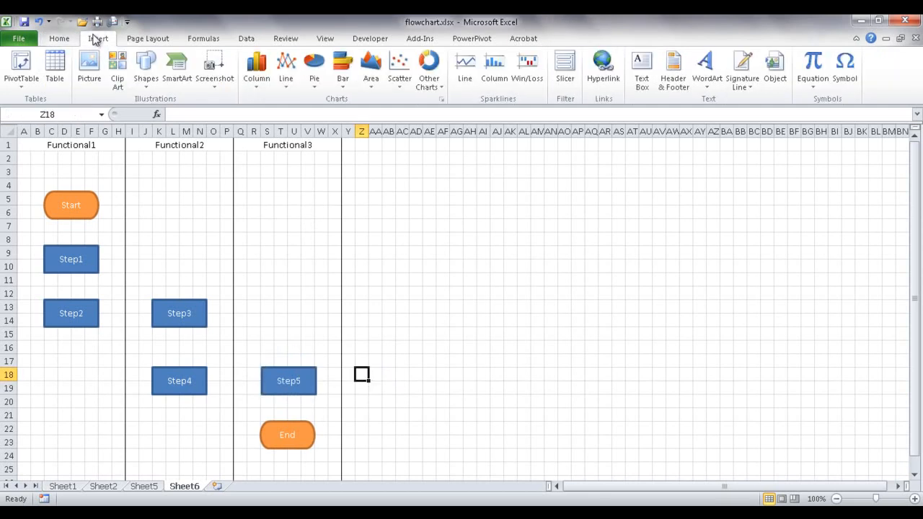
- Draw straight arrow connectors from Start to Step1 and from Step1 to Step2
click(145, 85)
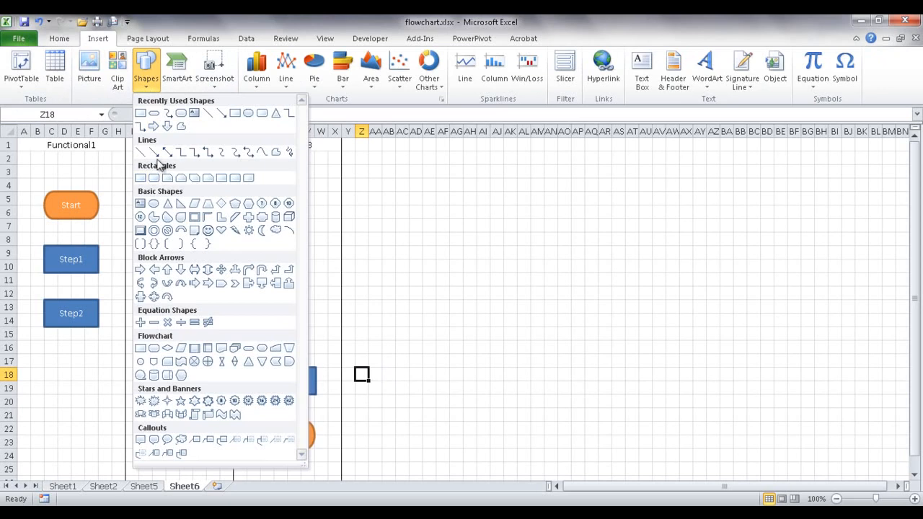
click(154, 152)
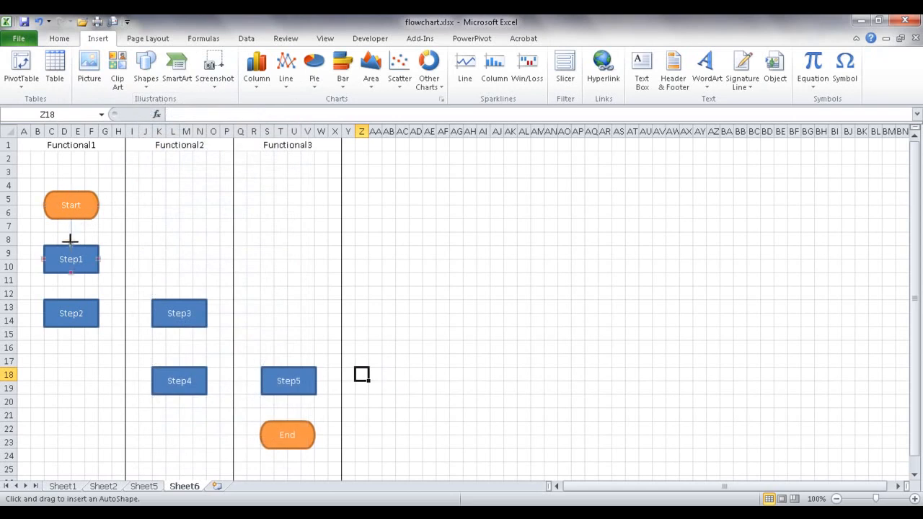
drag(70, 244, 70, 245)
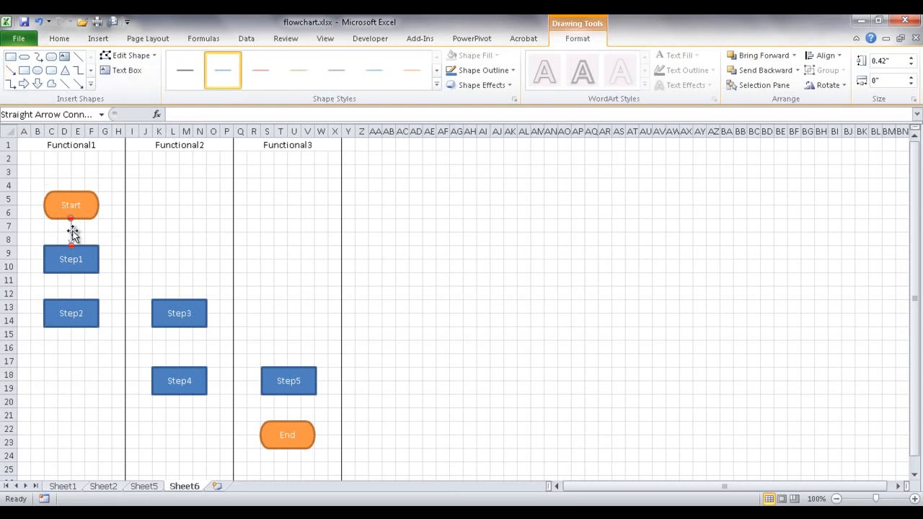
drag(72, 234, 70, 299)
drag(80, 231, 71, 272)
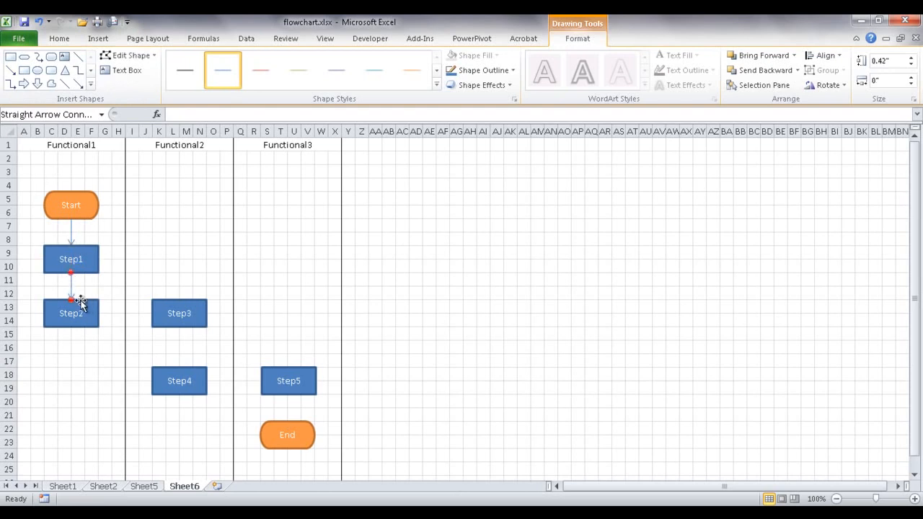
- Paste copied arrows to link Step2 to Step3 and Step3 to Step4
key(ctrl+v)
drag(69, 351, 152, 313)
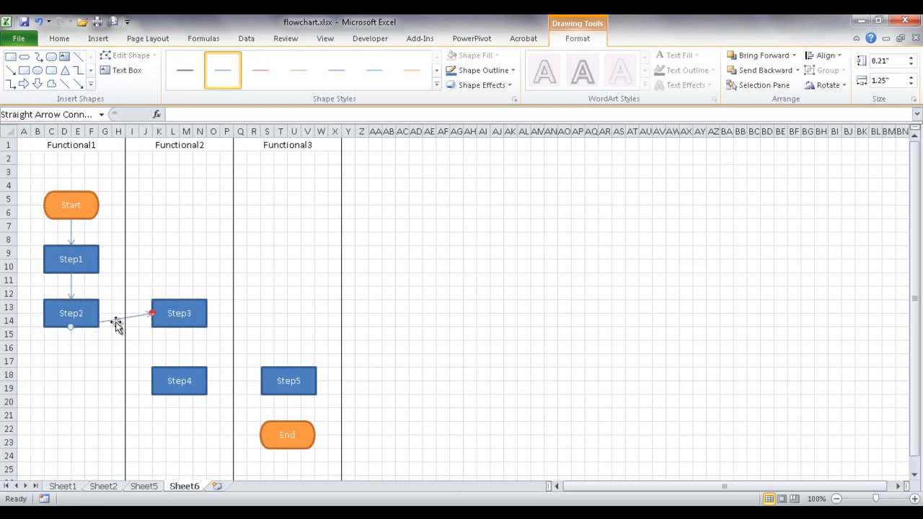
drag(71, 328, 98, 312)
key(ctrl+c)
key(ctrl+v)
drag(122, 353, 178, 365)
- Connect Step4 to Step5's left side with a copied arrow, undoing an accidental Step5 move
key(ctrl+c)
key(ctrl+v)
drag(259, 340, 207, 381)
drag(284, 369, 284, 353)
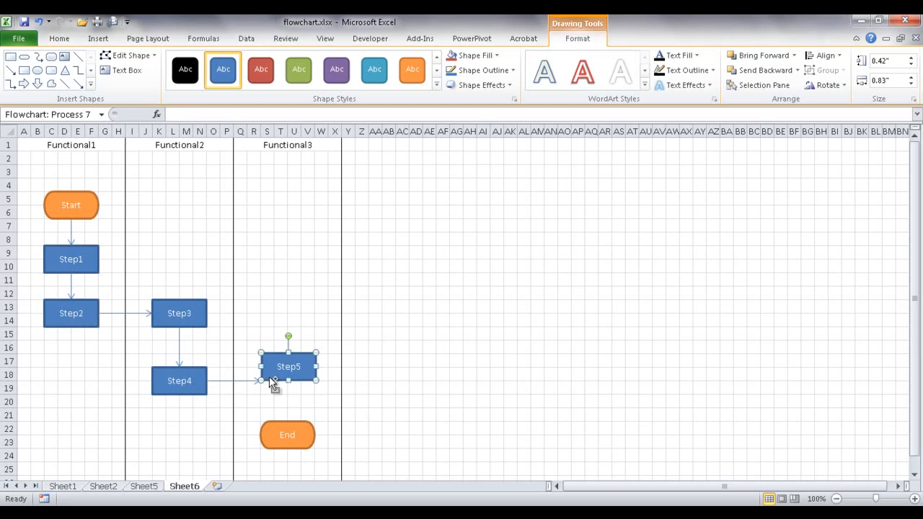
key(ctrl+z)
click(245, 382)
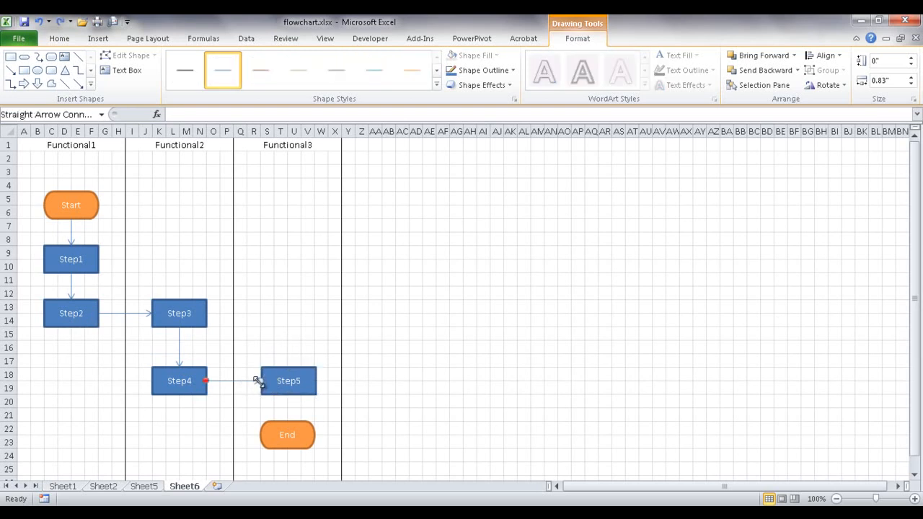
drag(258, 381, 261, 380)
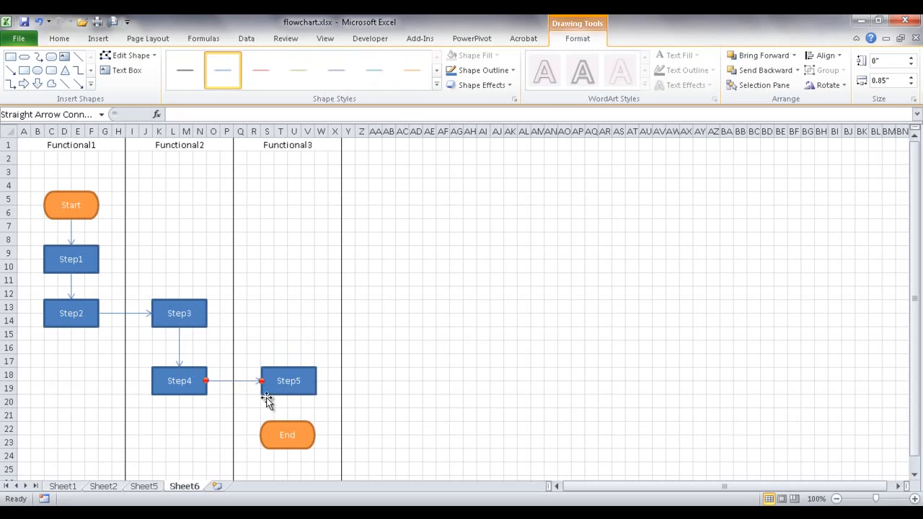
- Duplicate the arrow to link Step5's bottom to the top of End
key(ctrl+d)
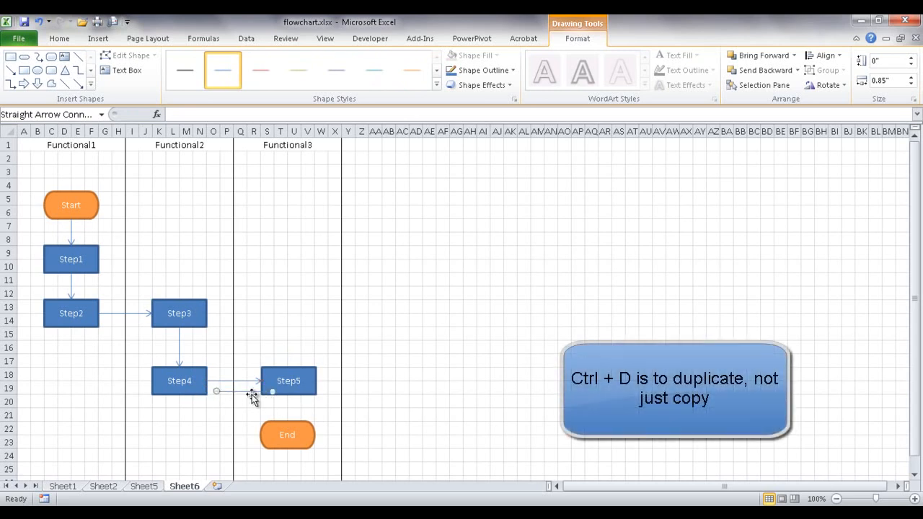
drag(272, 391, 287, 420)
drag(215, 387, 289, 393)
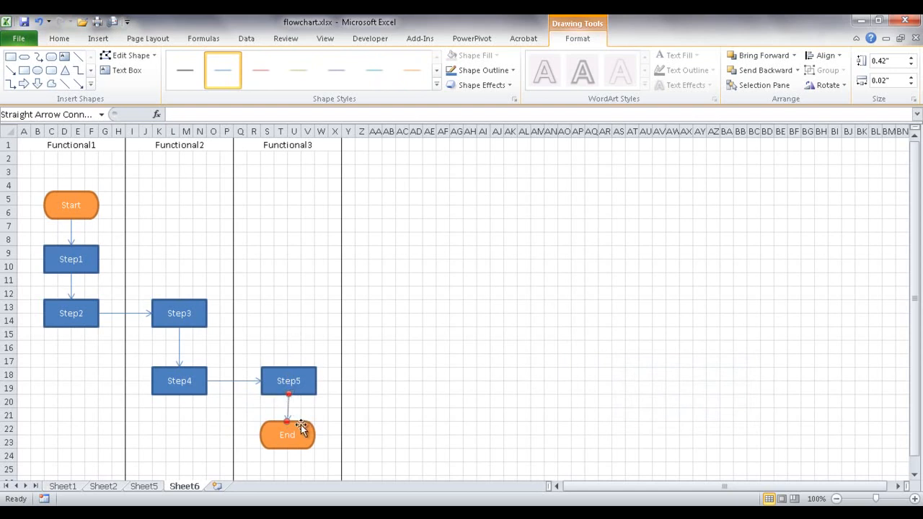
click(387, 401)
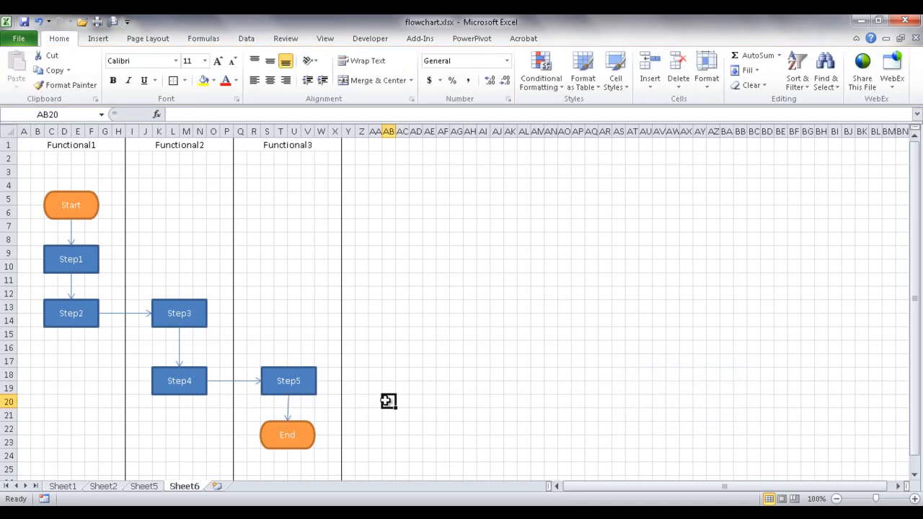
- Reattach the Step5–End arrow to the top of End
click(287, 407)
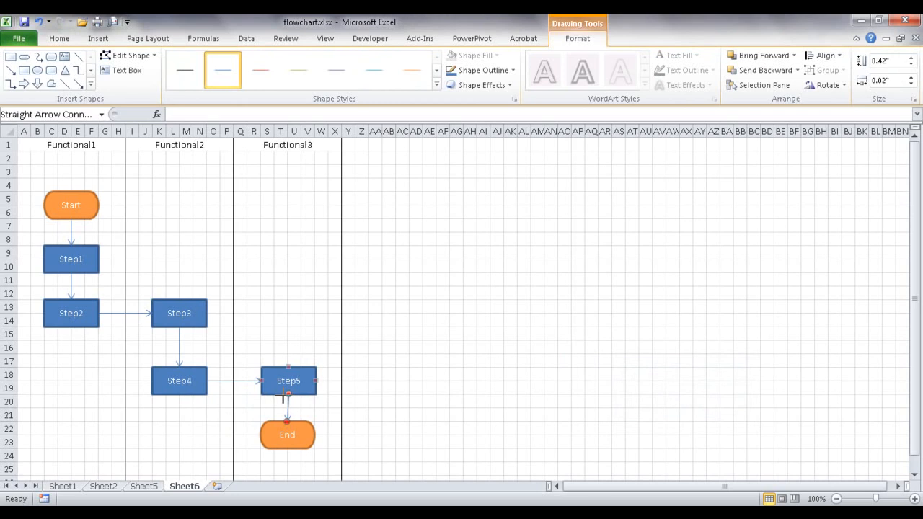
drag(293, 425, 295, 426)
click(298, 427)
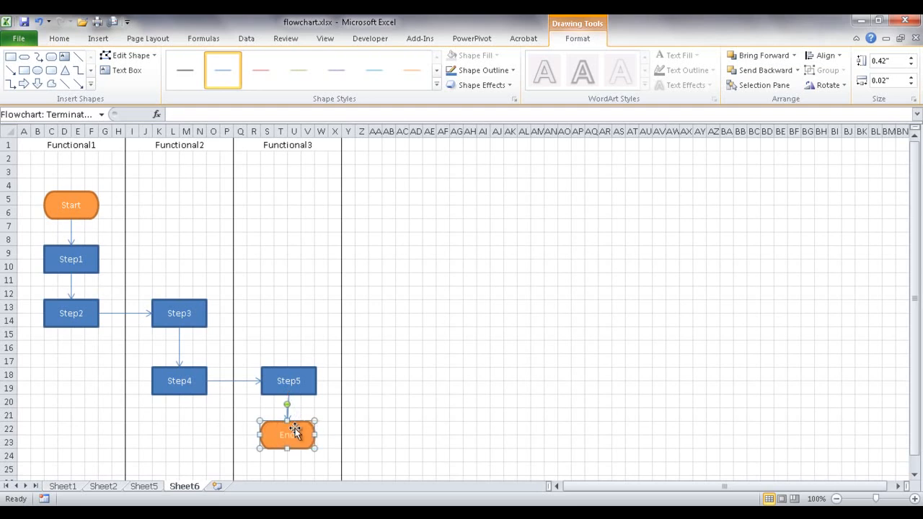
- Make Step5 slightly narrower and delete the Step3 box
click(317, 381)
drag(317, 380, 315, 380)
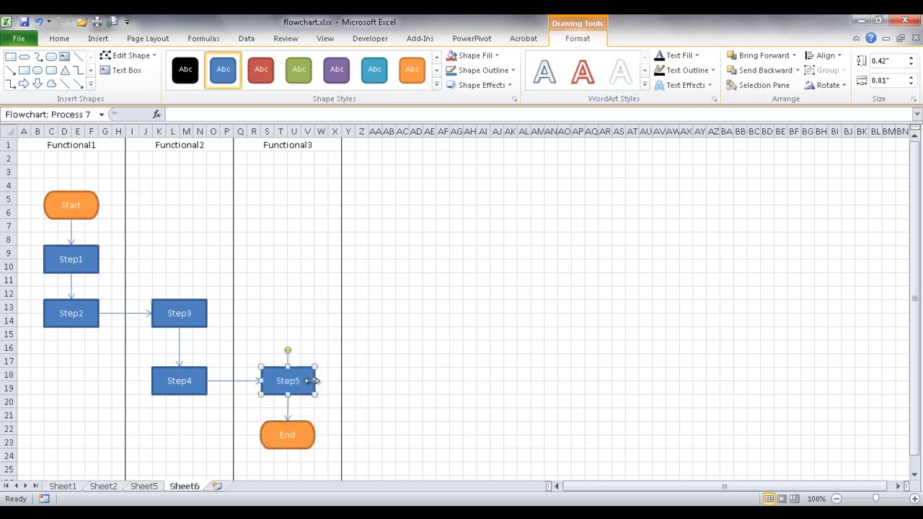
click(363, 377)
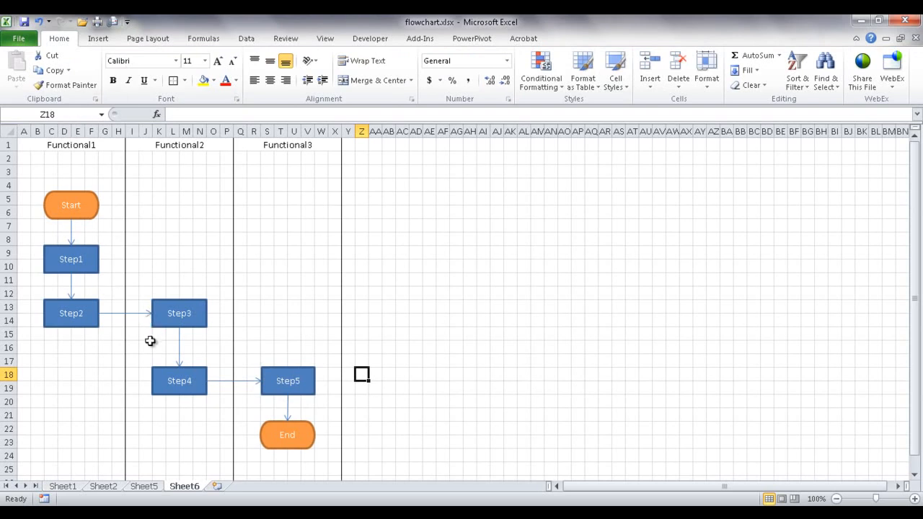
click(174, 301)
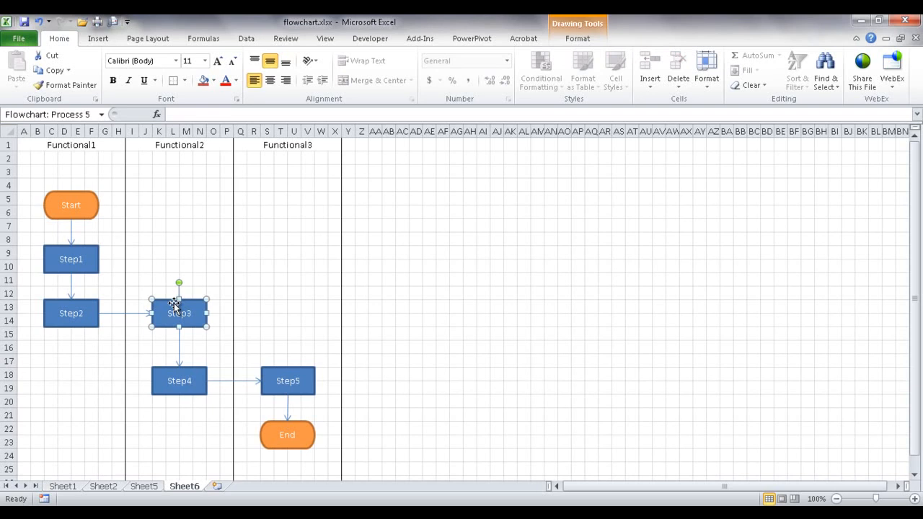
key(Delete)
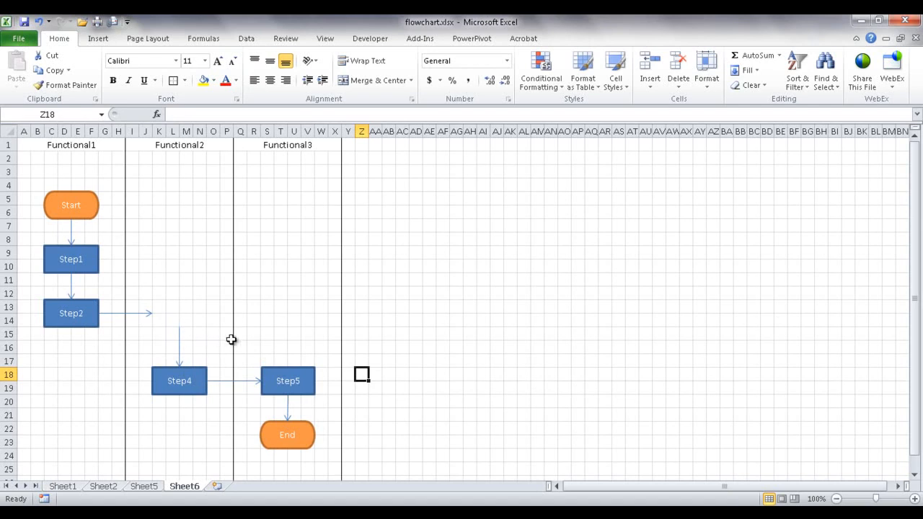
- Delete cells K13:W16 shifting cells up, raising Step4, Step5 and End
click(159, 307)
drag(159, 307, 303, 344)
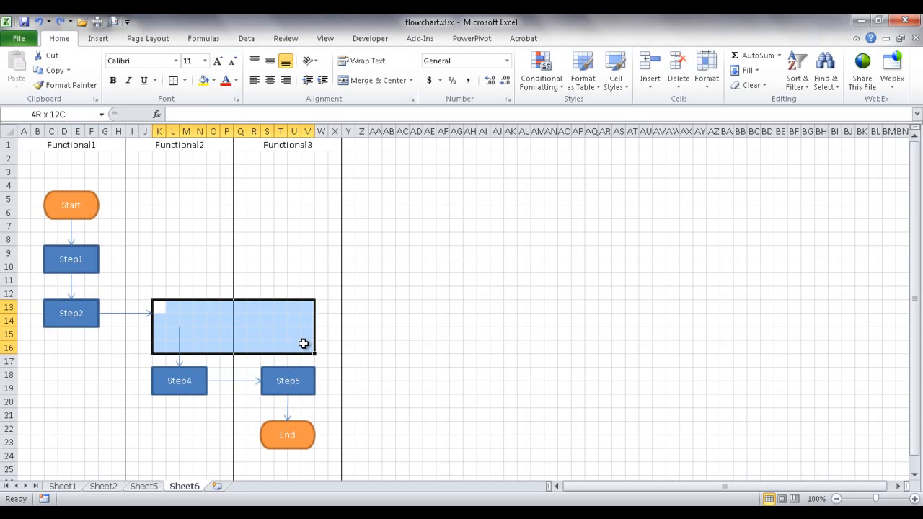
mouse_move(307, 344)
mouse_down()
mouse_move(317, 344)
mouse_move(314, 353)
mouse_up()
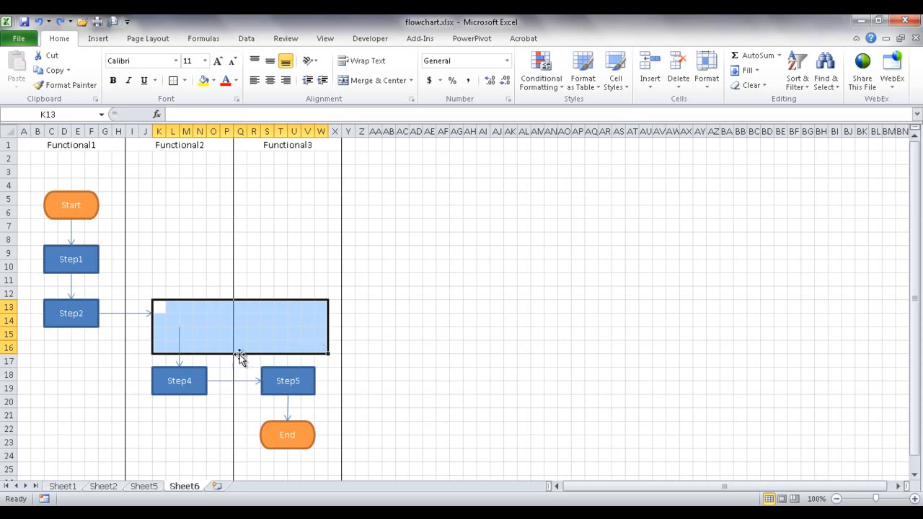
right_click(207, 324)
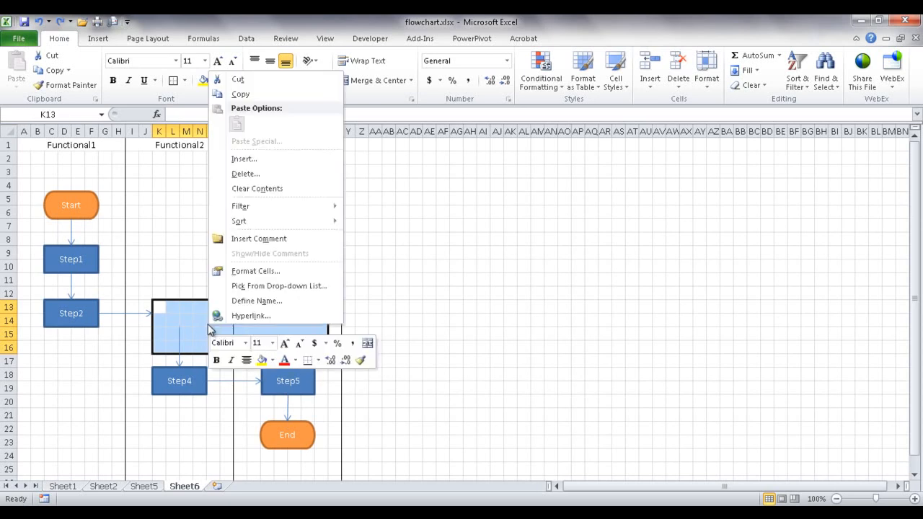
click(241, 180)
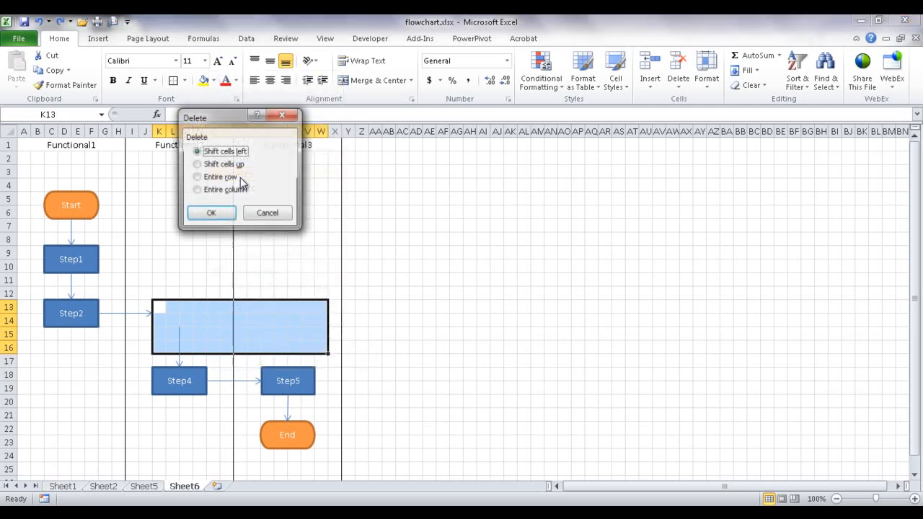
click(197, 166)
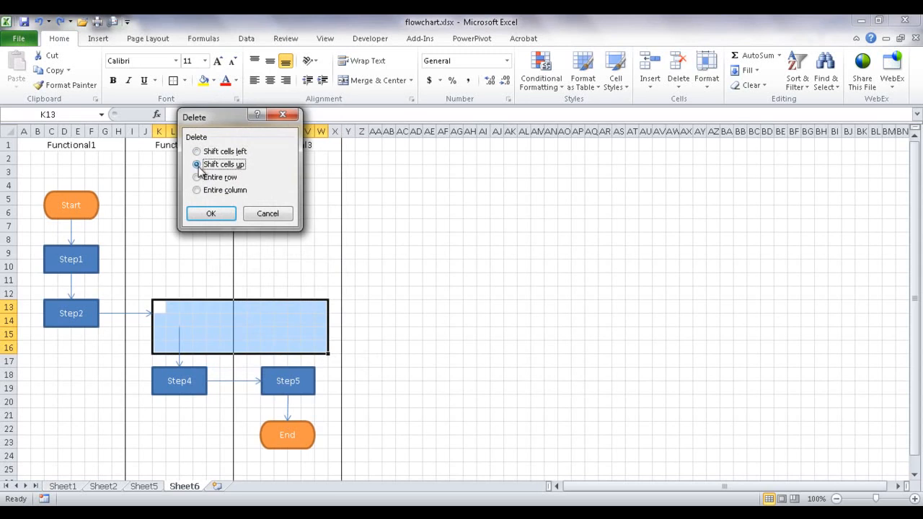
click(214, 214)
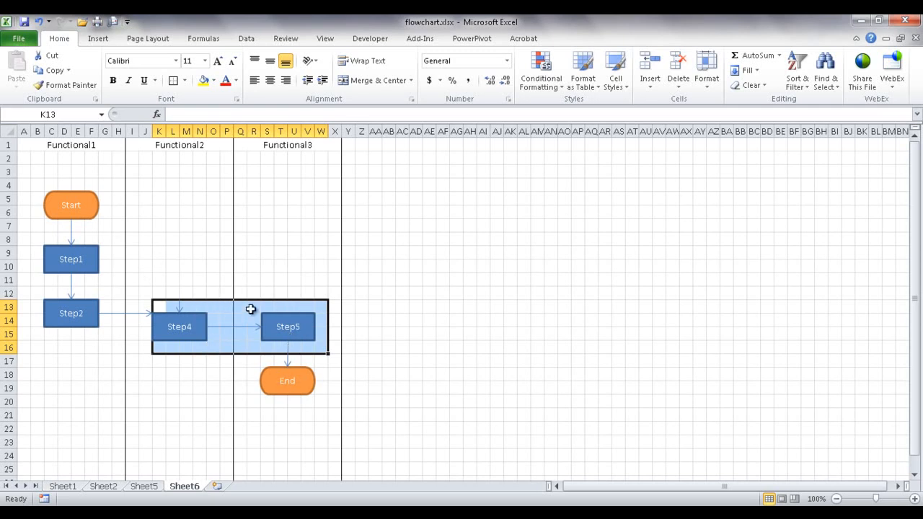
- Delete cells K12:V12 with shift up so the shapes rise one more row
click(179, 307)
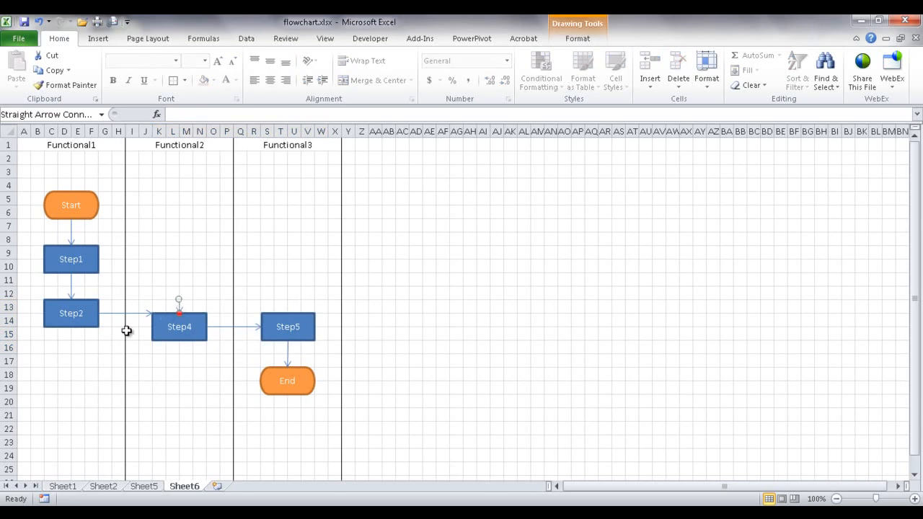
drag(161, 296, 307, 291)
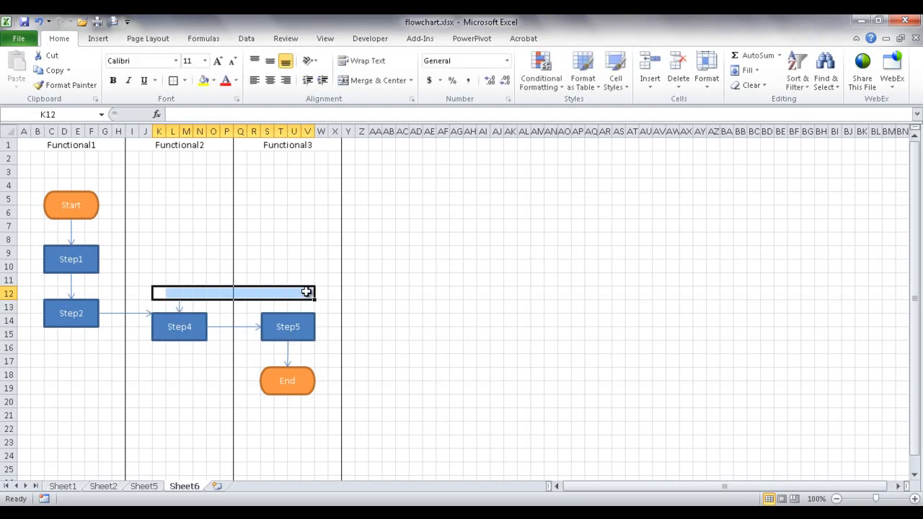
right_click(306, 291)
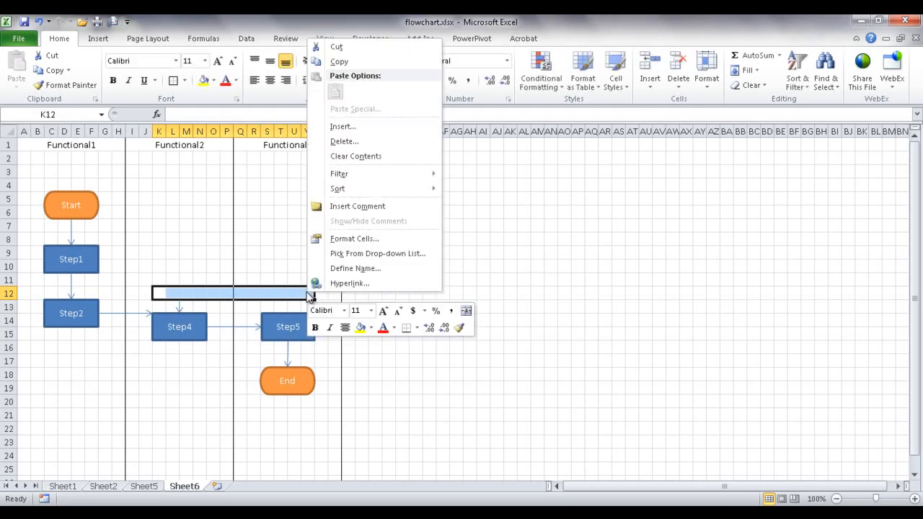
click(356, 140)
click(346, 121)
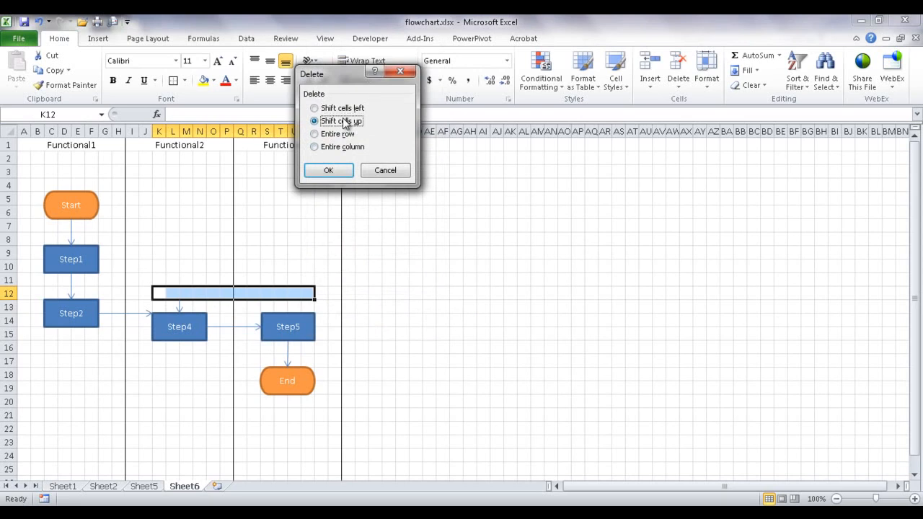
click(331, 169)
- Remove the leftover arrow stub and attach Step2's arrow to Step4's left side
click(442, 293)
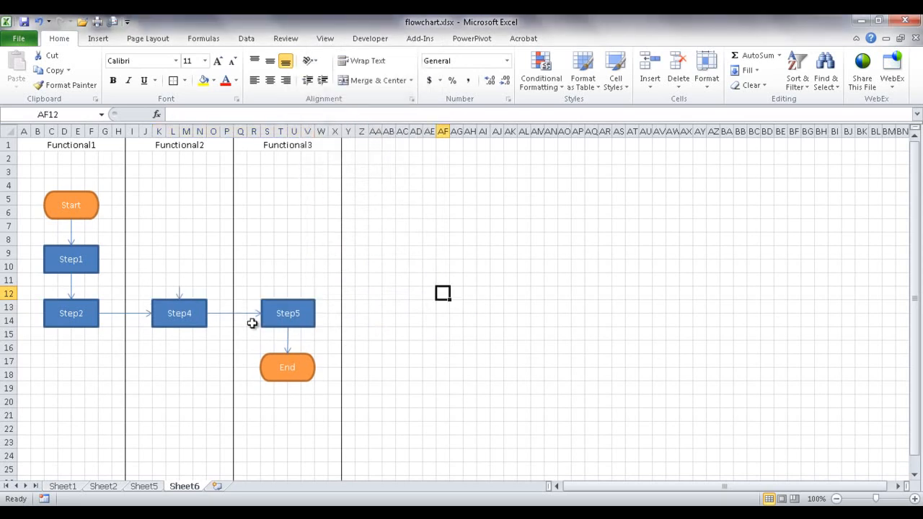
click(178, 291)
key(Delete)
click(138, 314)
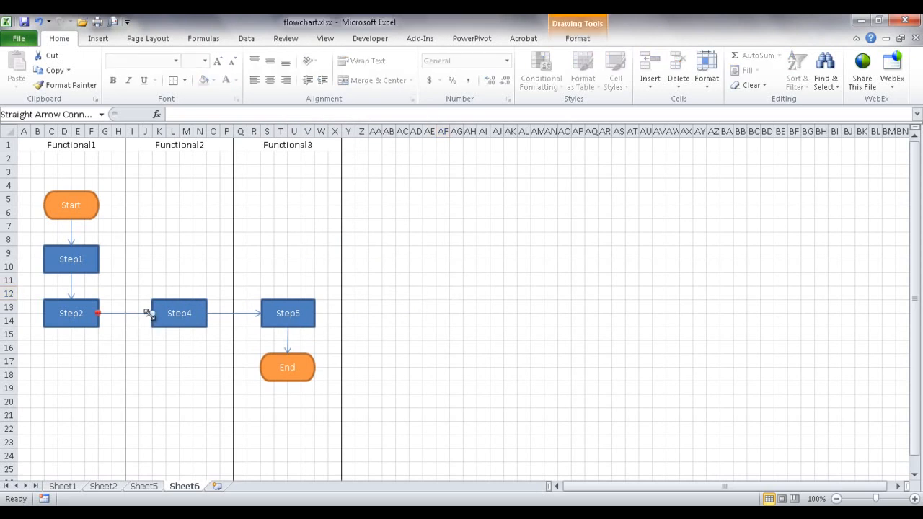
drag(155, 313, 152, 313)
click(239, 313)
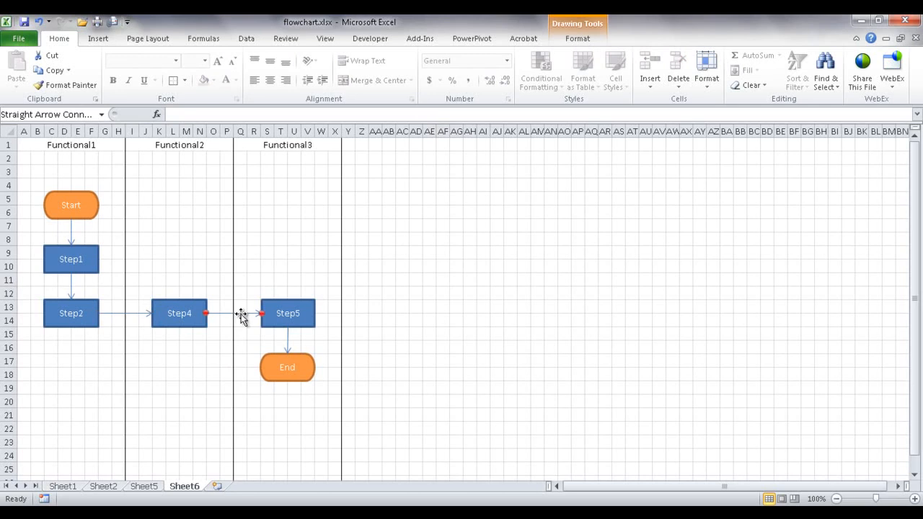
click(401, 308)
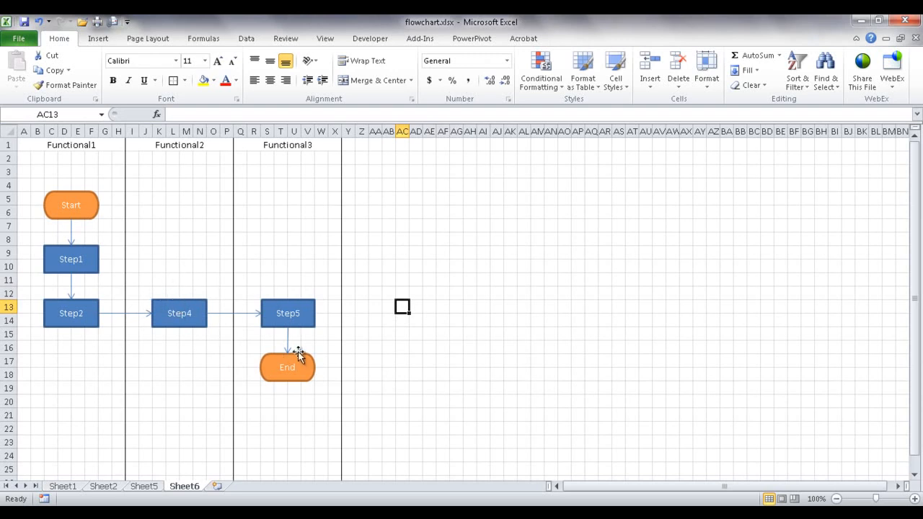
- Insert cells at K5:V9 shifting down, pushing Step4, Step5 and End lower
drag(184, 266, 288, 257)
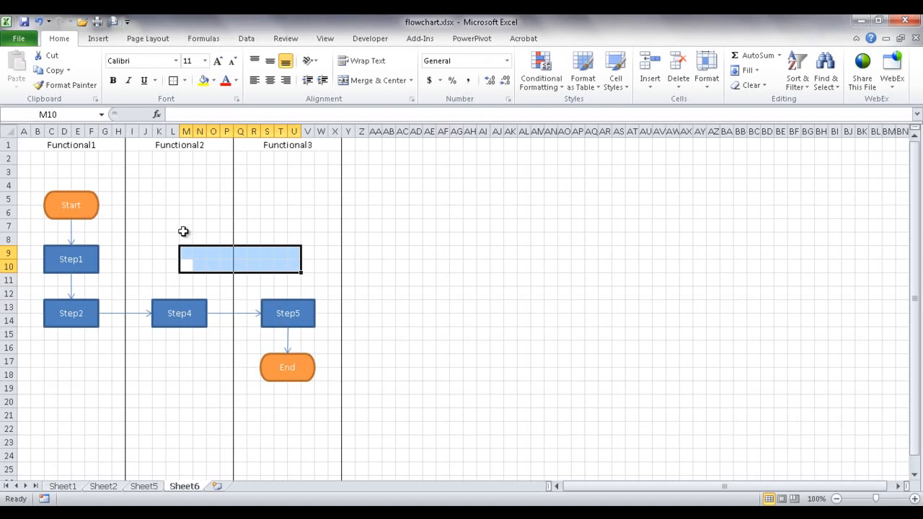
drag(200, 216, 252, 282)
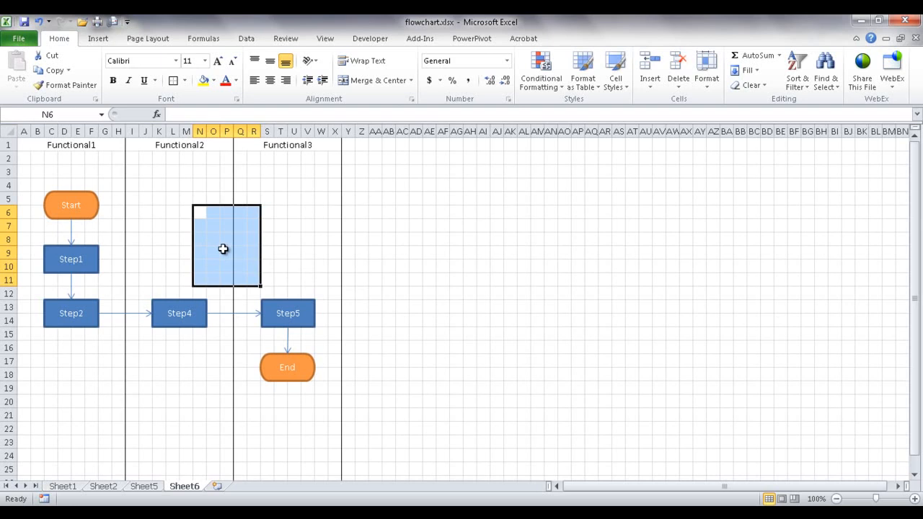
click(158, 252)
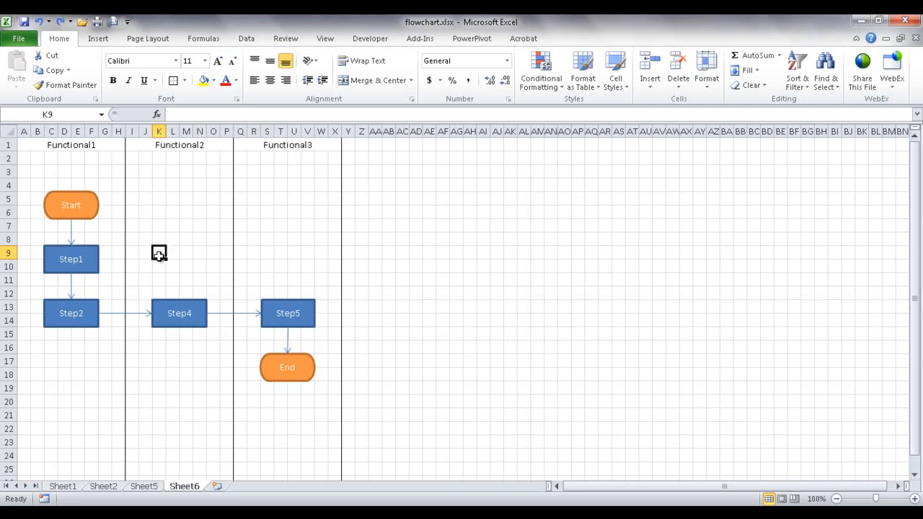
drag(158, 254, 296, 256)
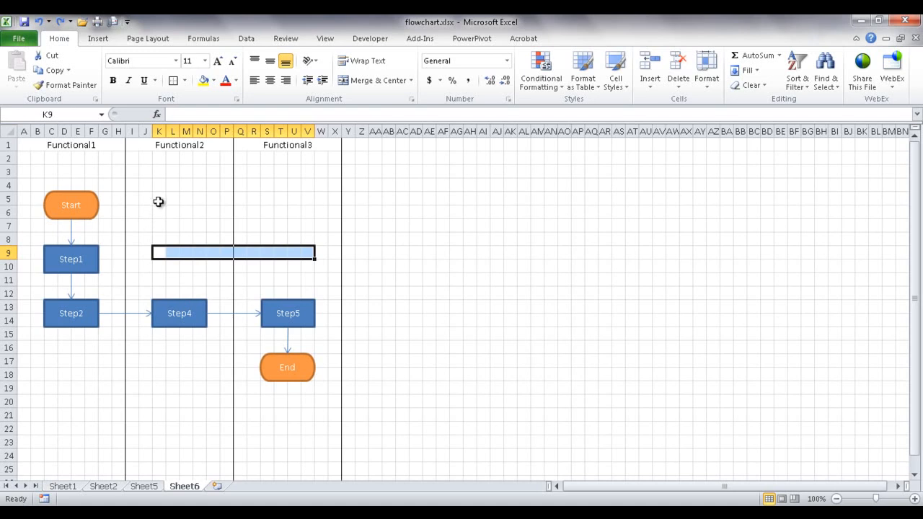
drag(158, 201, 303, 257)
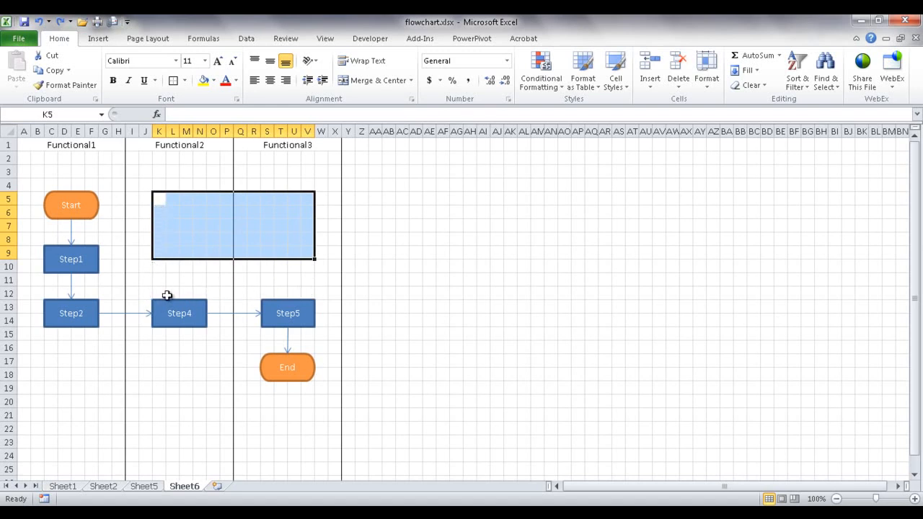
right_click(186, 224)
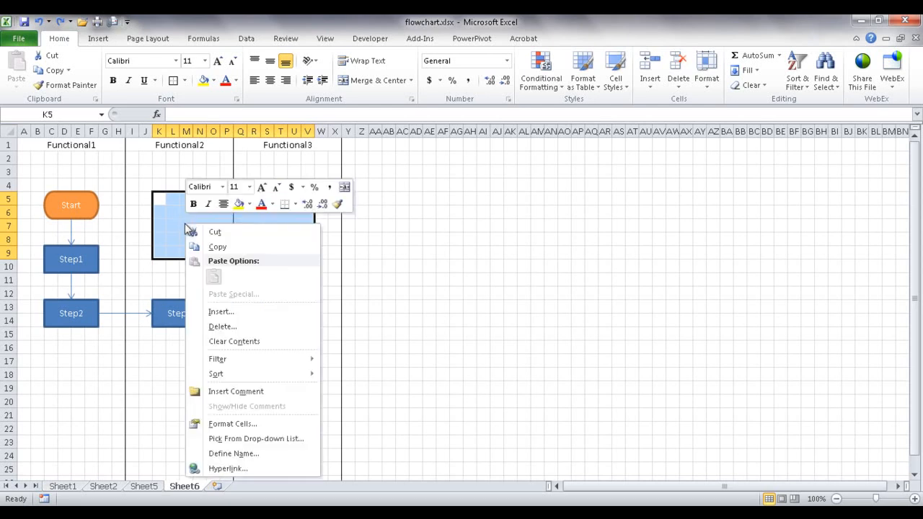
click(227, 313)
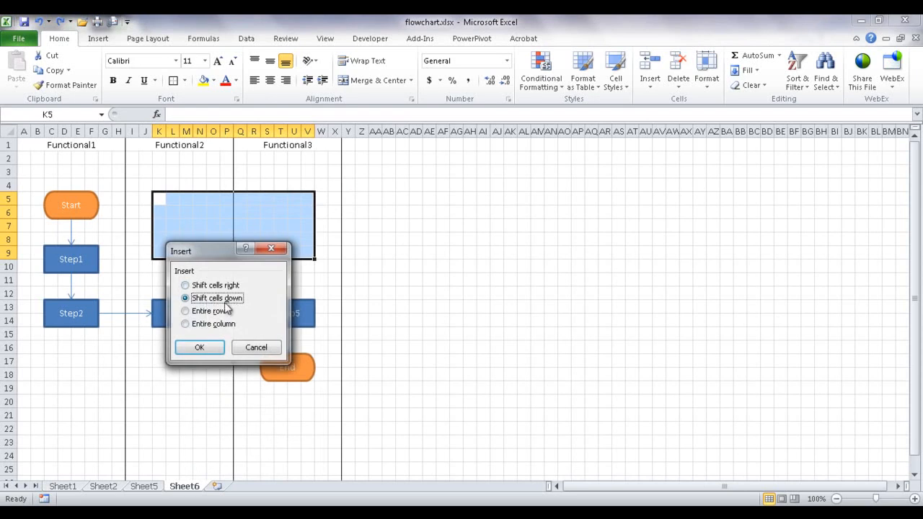
click(200, 346)
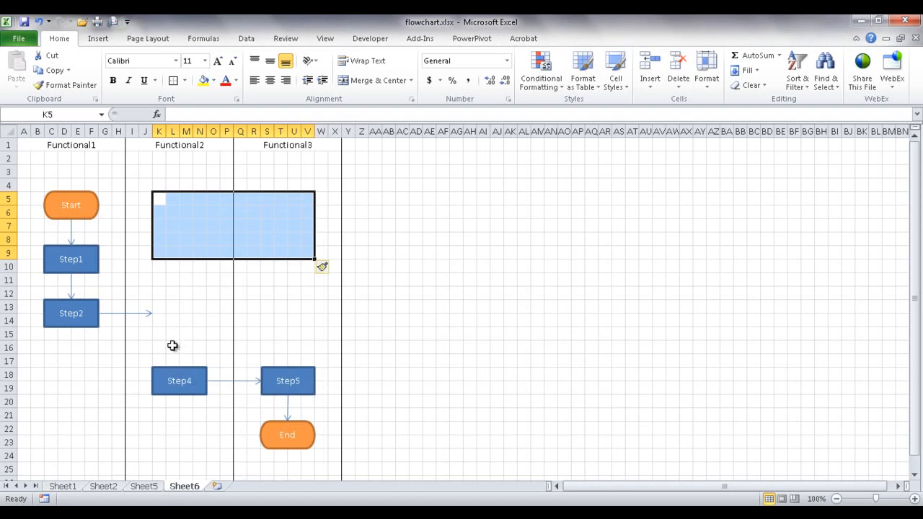
click(167, 369)
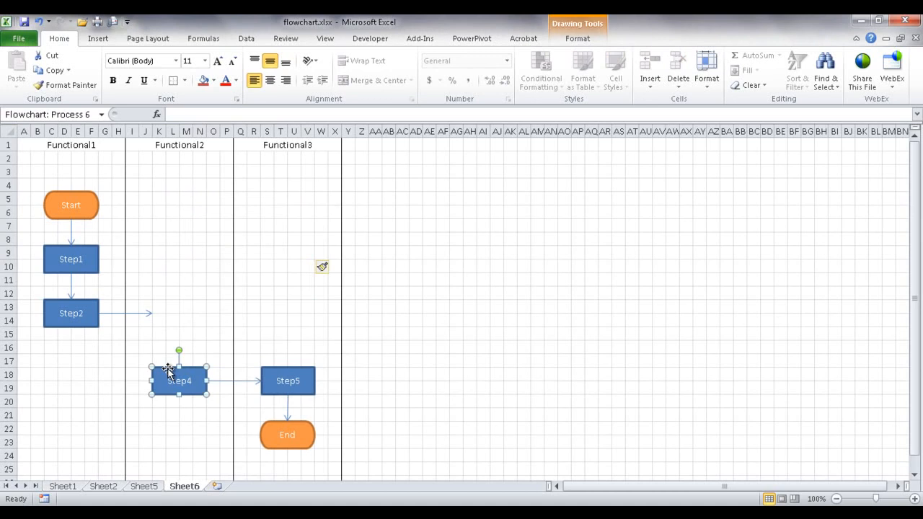
- Duplicate Step4 into a new Step3 beside Step2, with arrows Step2→Step3→Step4
key(ctrl+d)
drag(181, 382, 172, 301)
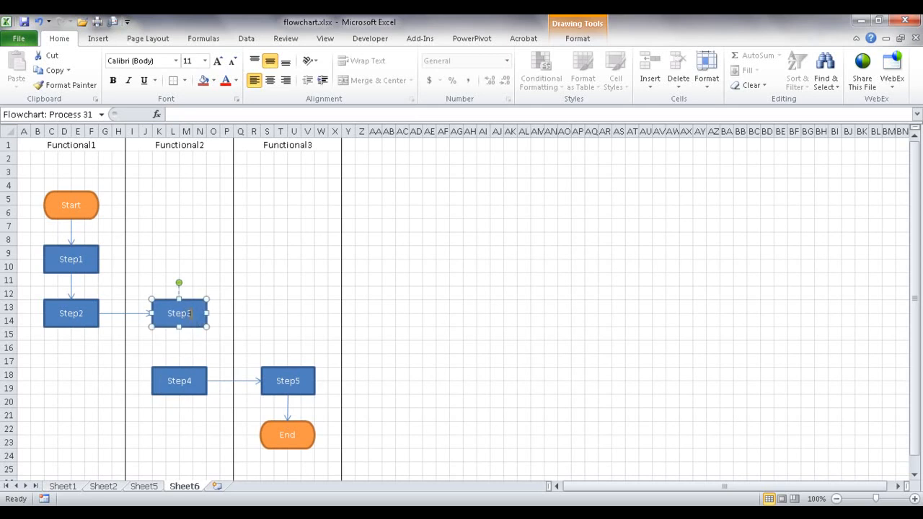
click(136, 314)
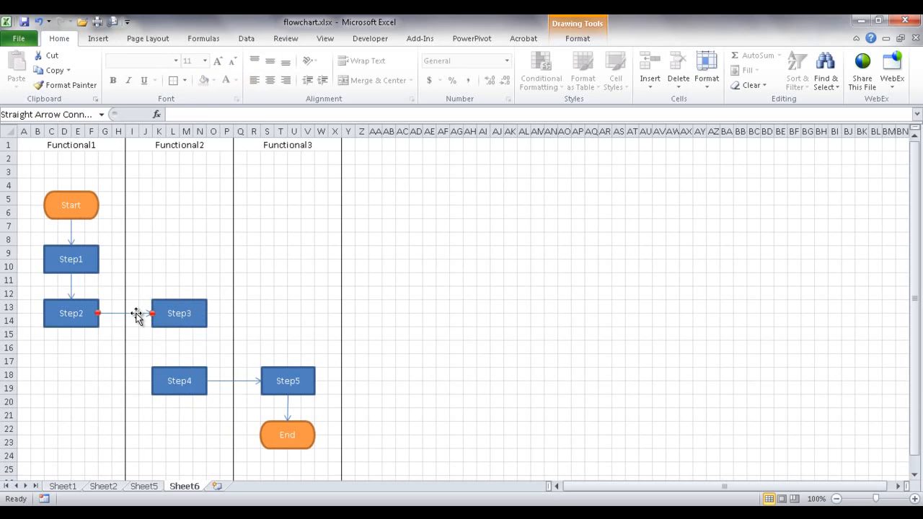
drag(136, 314, 180, 367)
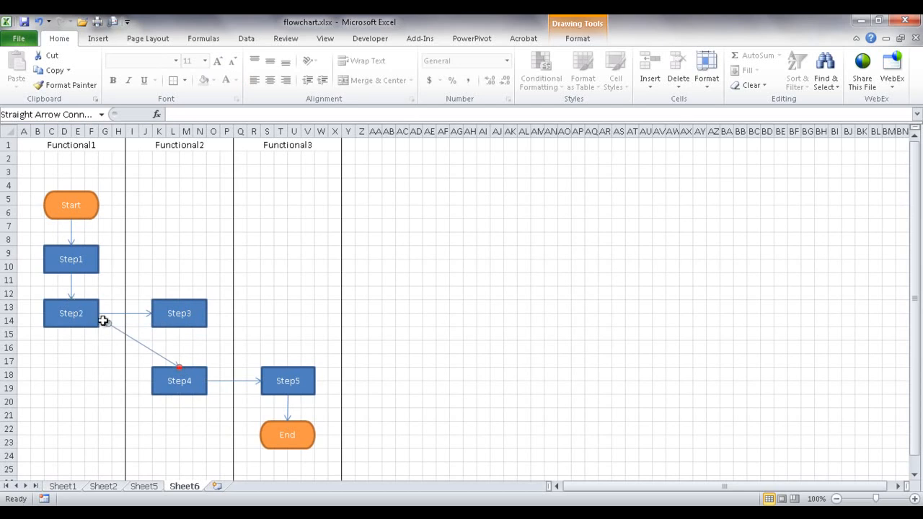
drag(108, 323, 180, 327)
click(484, 333)
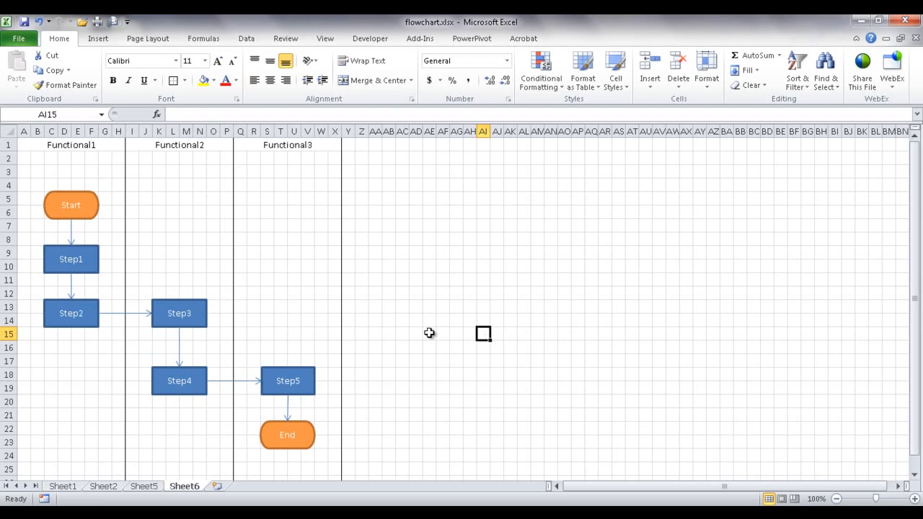
- Turn off the worksheet gridlines in the View settings
click(478, 245)
click(323, 39)
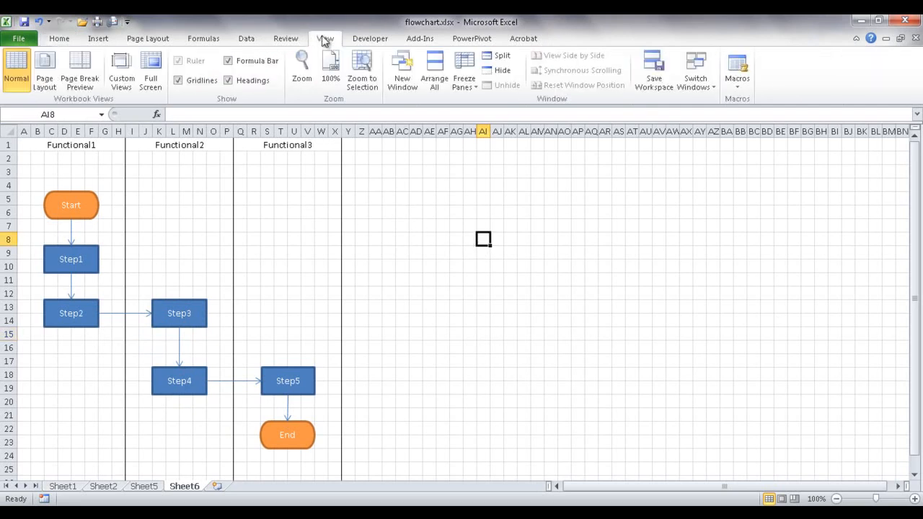
click(177, 80)
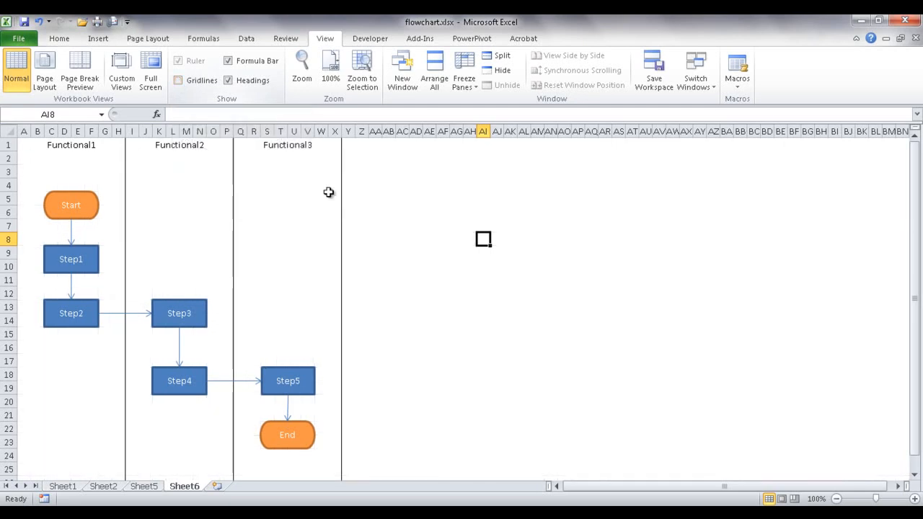
click(457, 295)
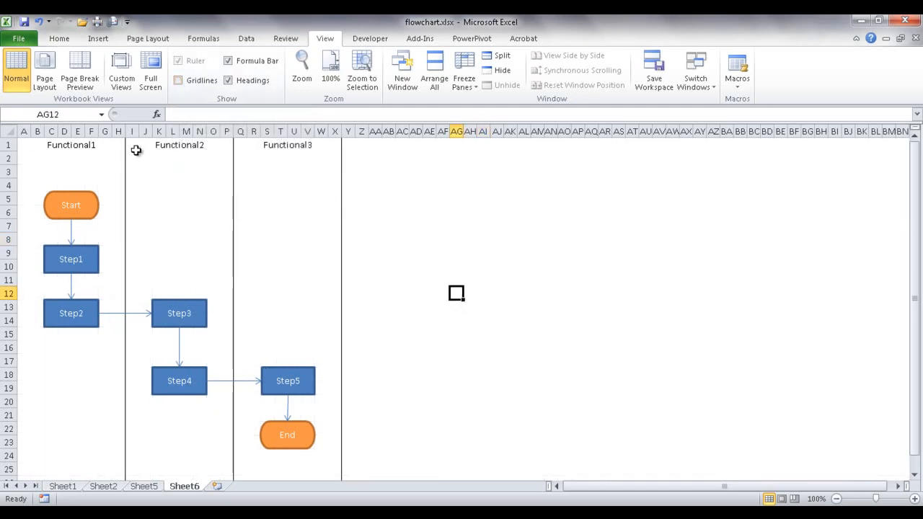
- Apply an Outside Border to the Functional1–Functional3 header row
click(34, 145)
drag(33, 145, 250, 128)
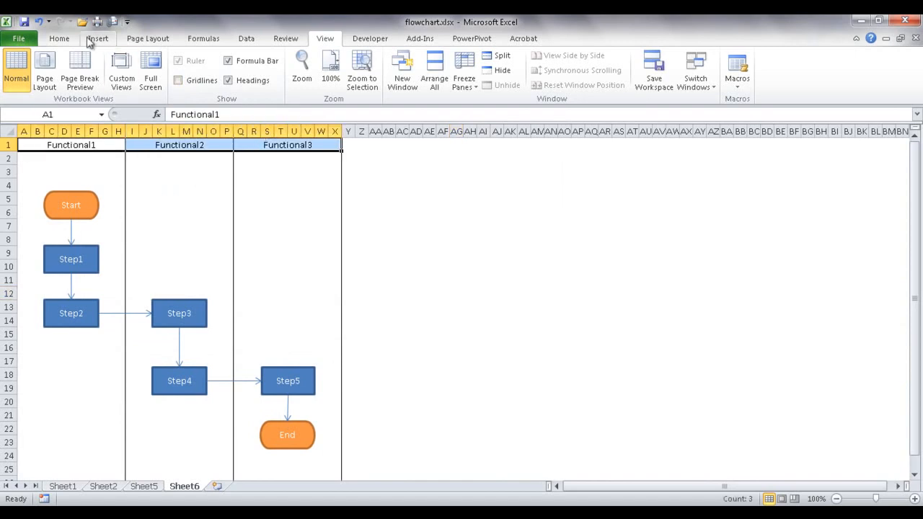
click(64, 38)
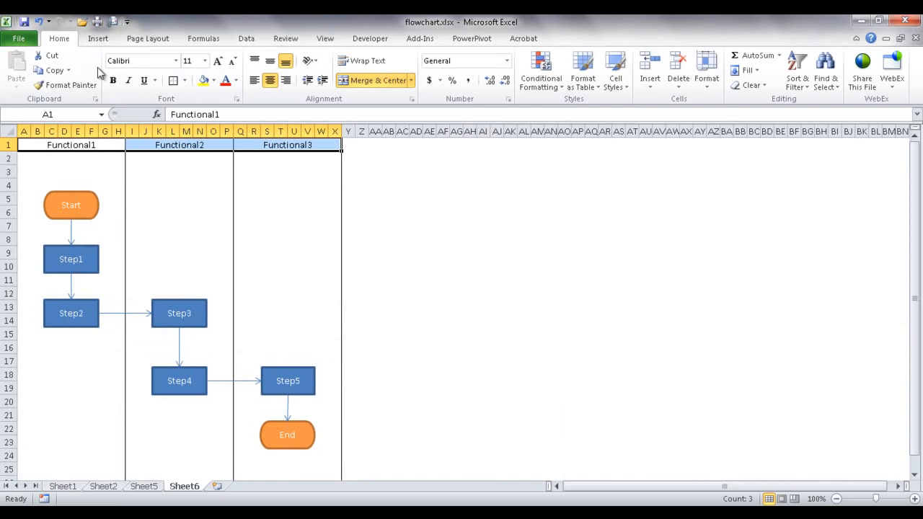
click(176, 81)
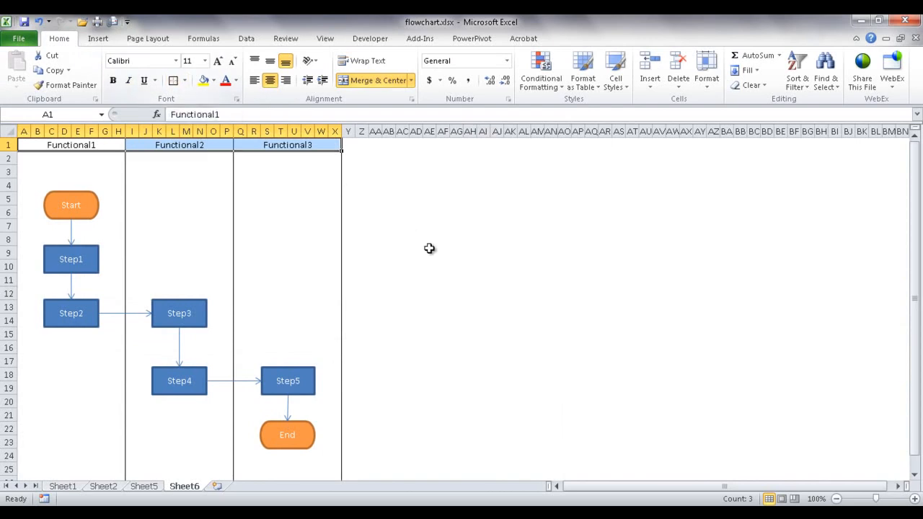
click(429, 253)
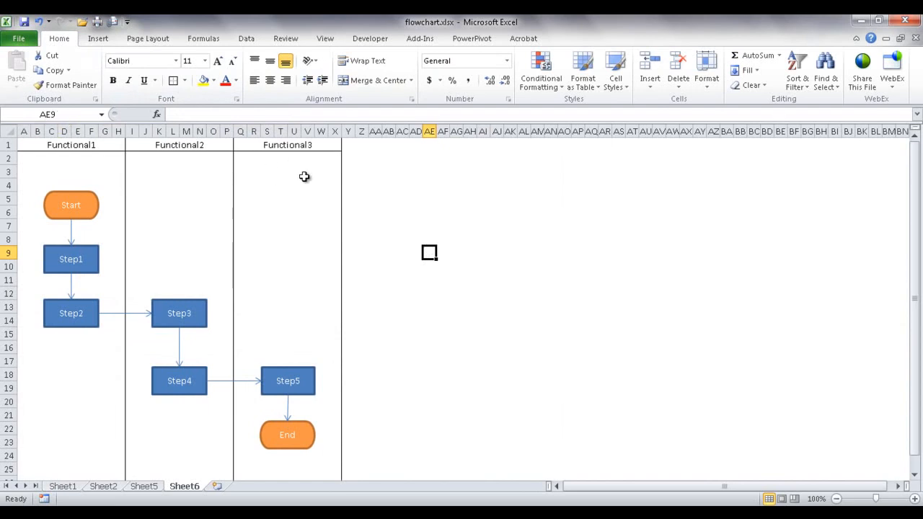
click(392, 279)
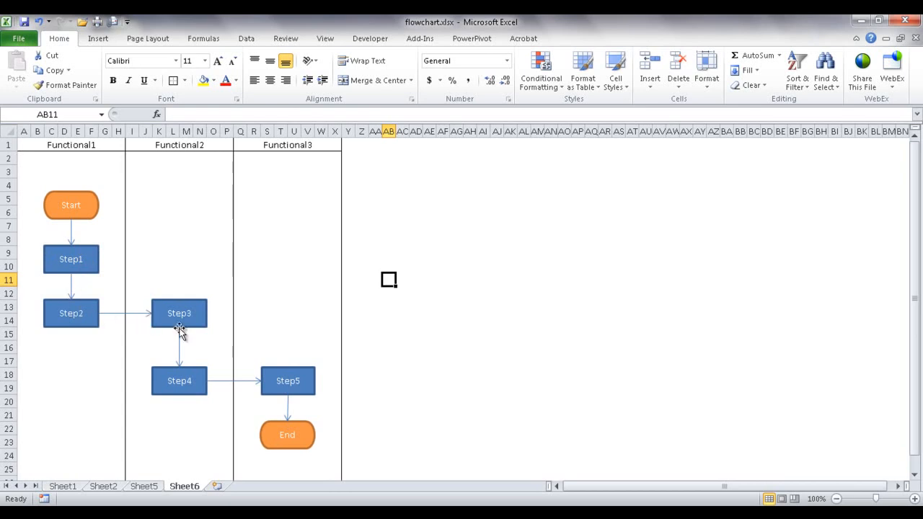
- Make the Step1 box's label text bold
click(80, 259)
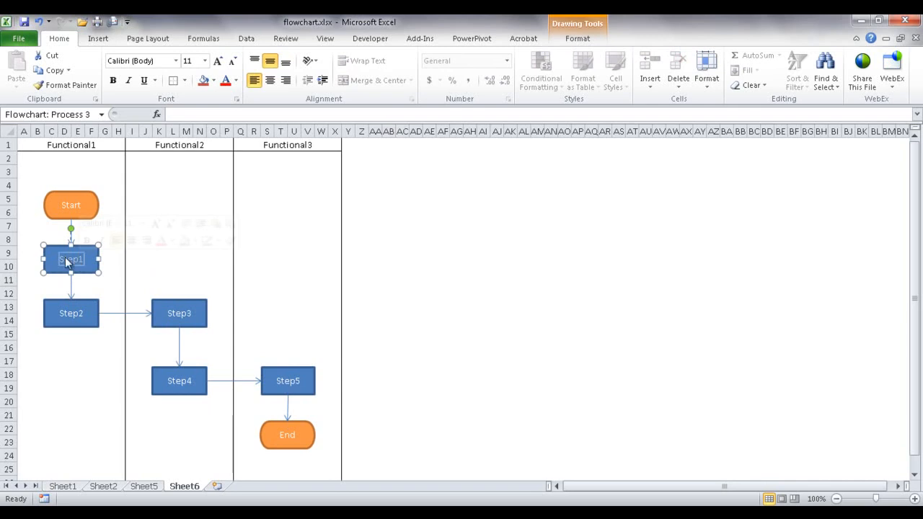
double_click(71, 261)
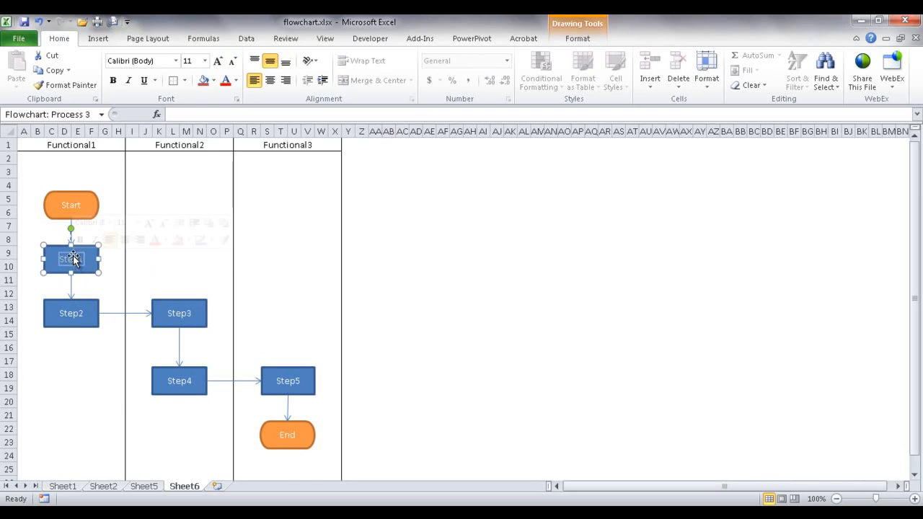
click(113, 81)
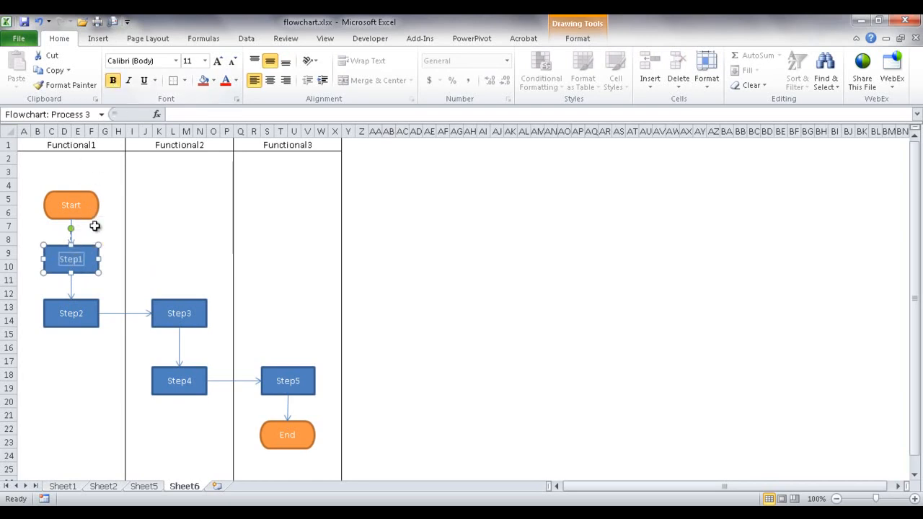
click(98, 253)
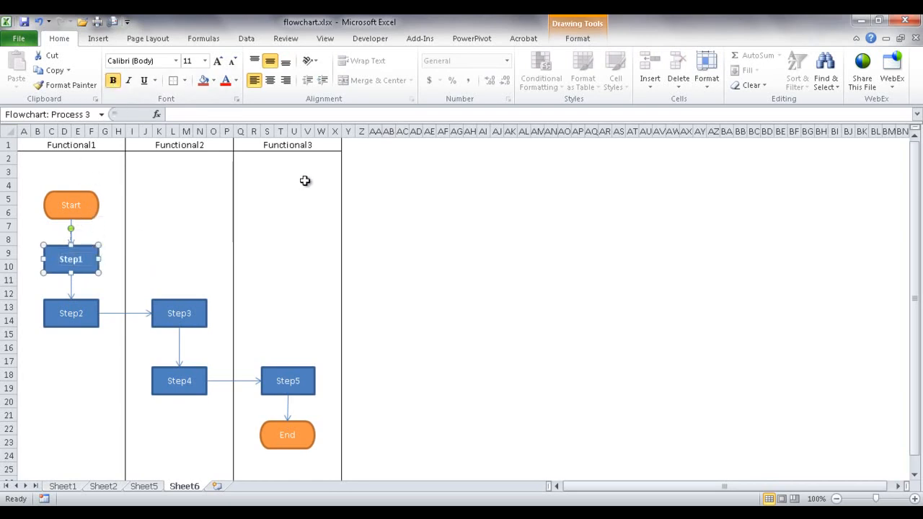
- Apply the purple shape style to the Step1 box
click(577, 39)
click(336, 75)
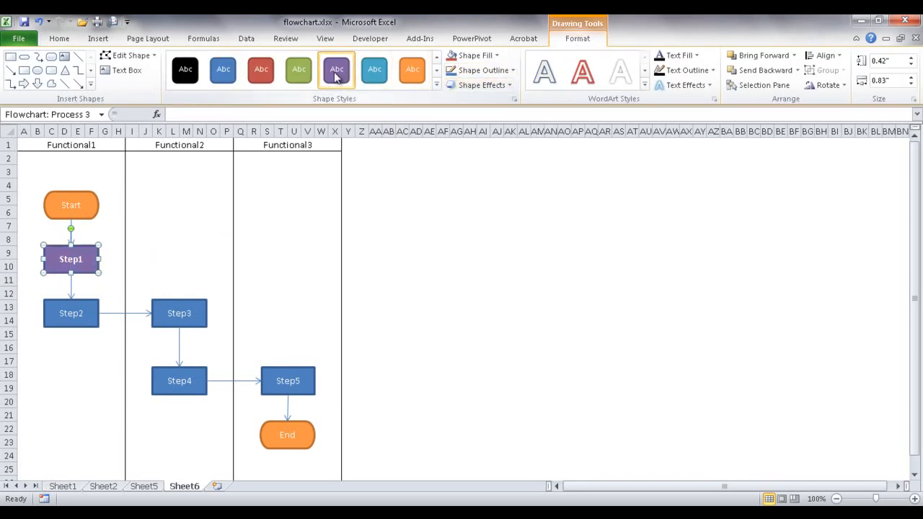
click(442, 211)
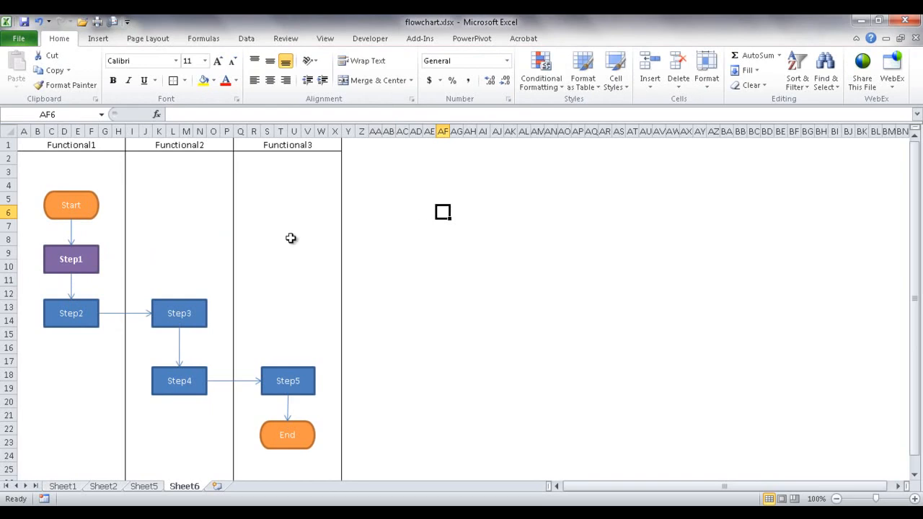
double_click(88, 258)
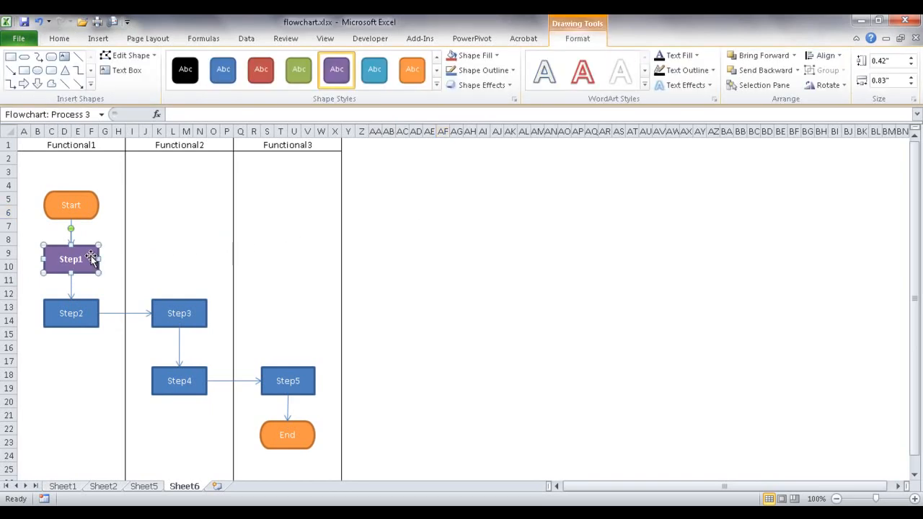
click(61, 40)
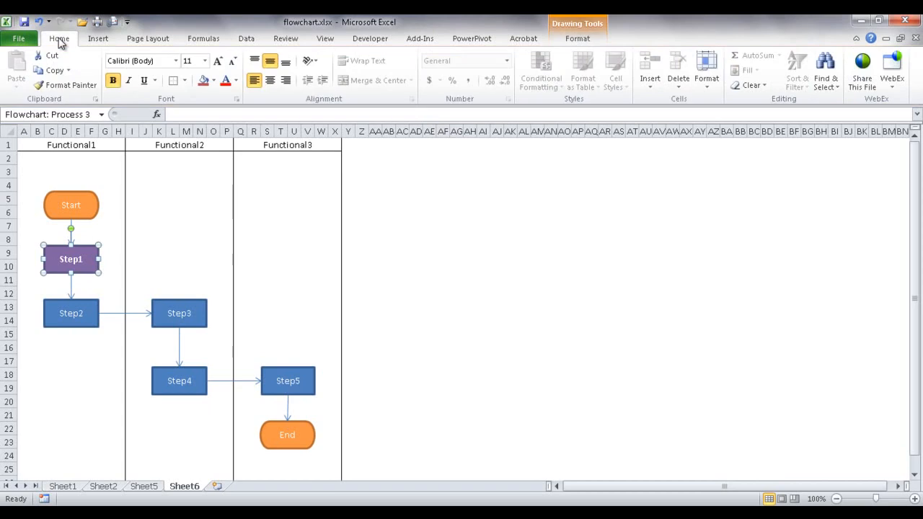
- Copy Step1's bold purple formatting onto Step2 and Step3 with Format Painter
click(62, 86)
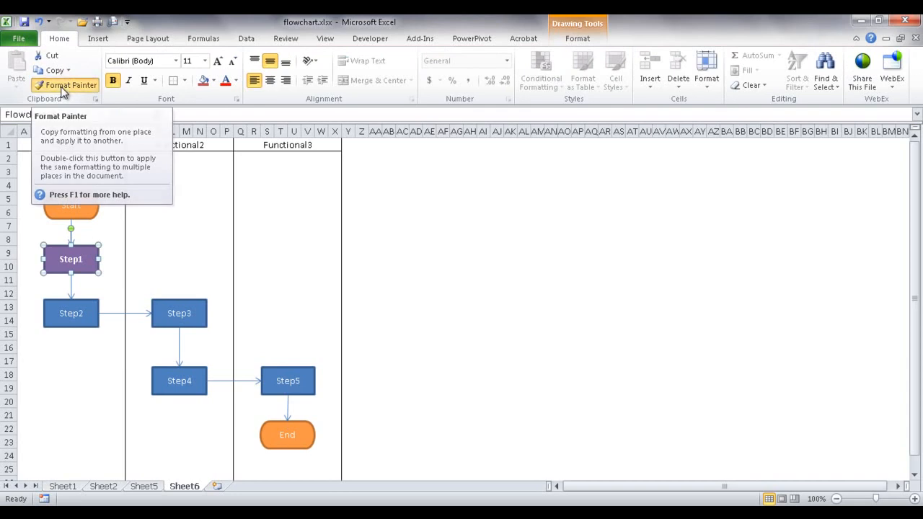
click(88, 313)
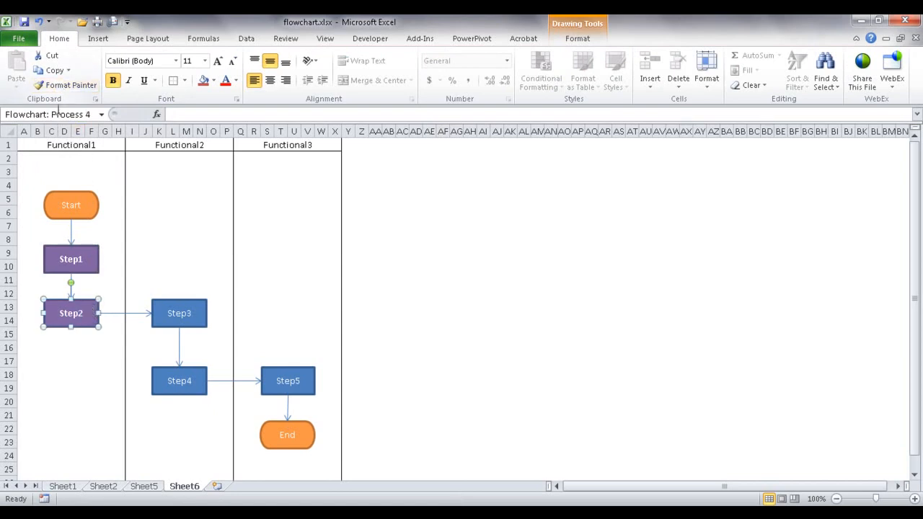
click(73, 86)
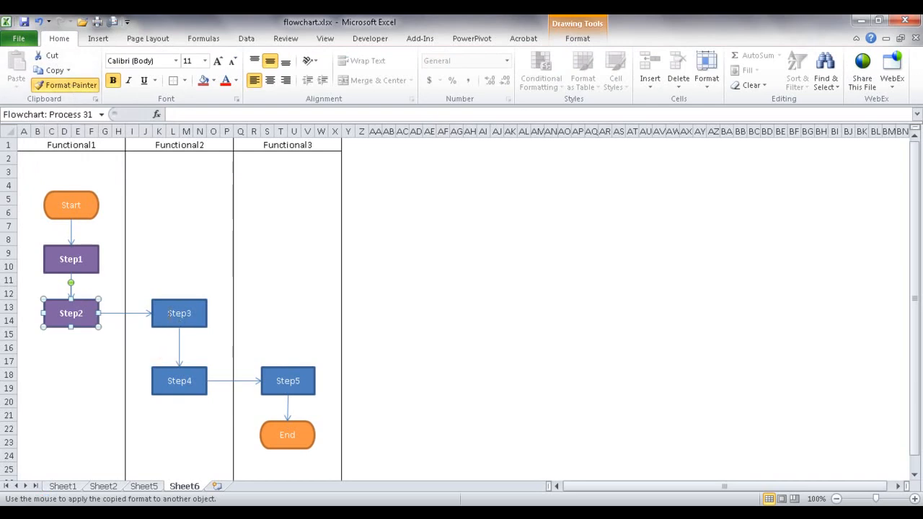
click(169, 313)
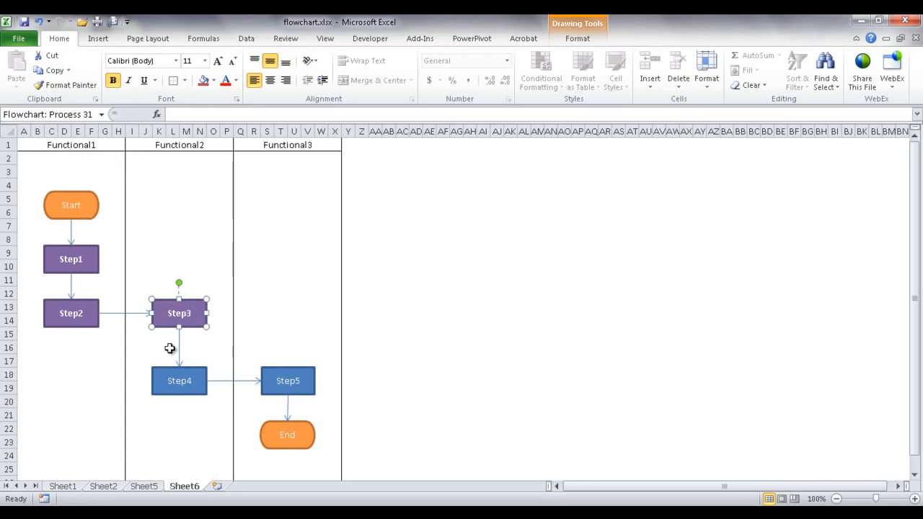
- Paint the bold purple formatting onto Step4 and Step5
click(82, 87)
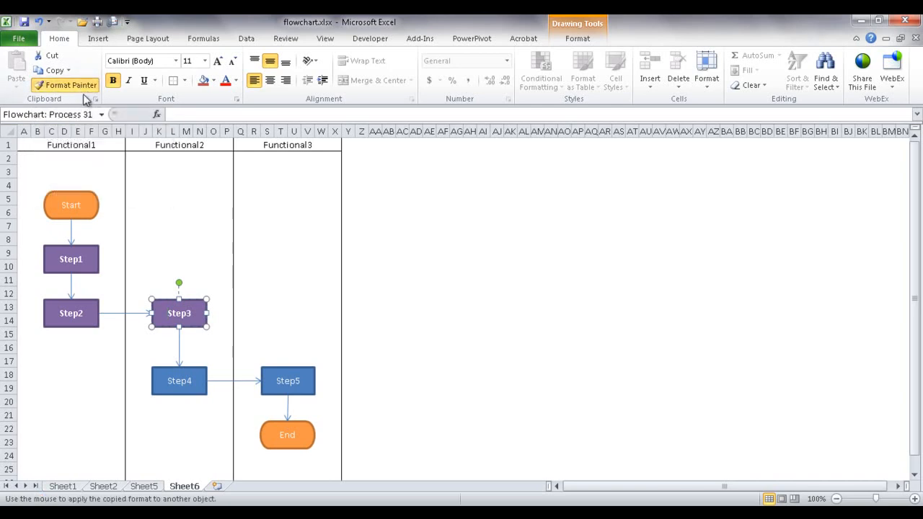
click(179, 380)
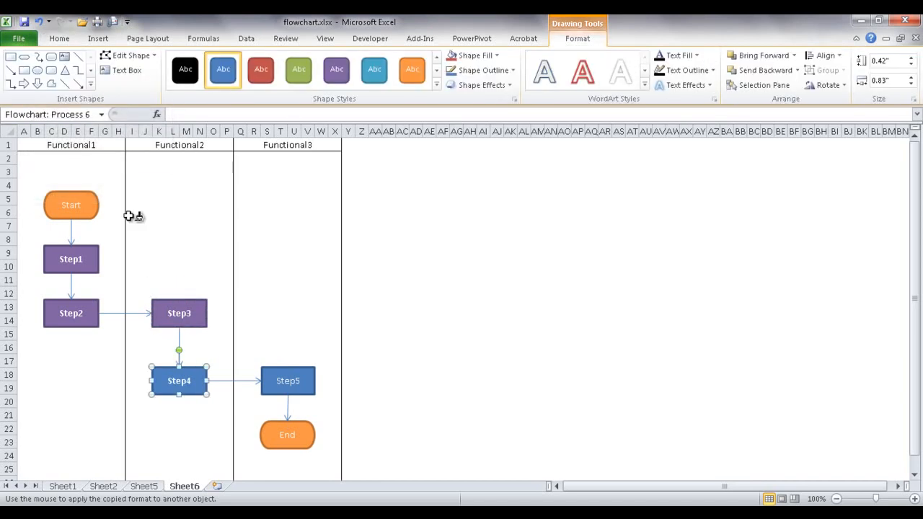
click(39, 22)
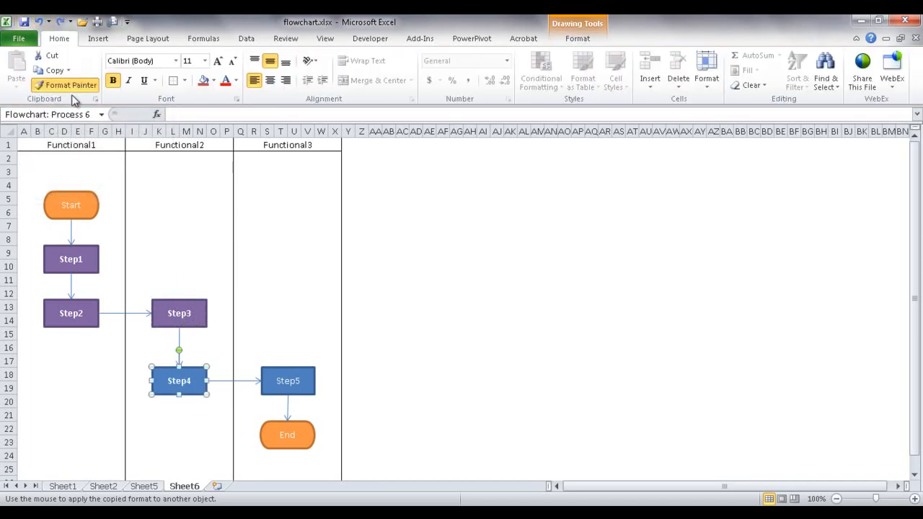
click(192, 381)
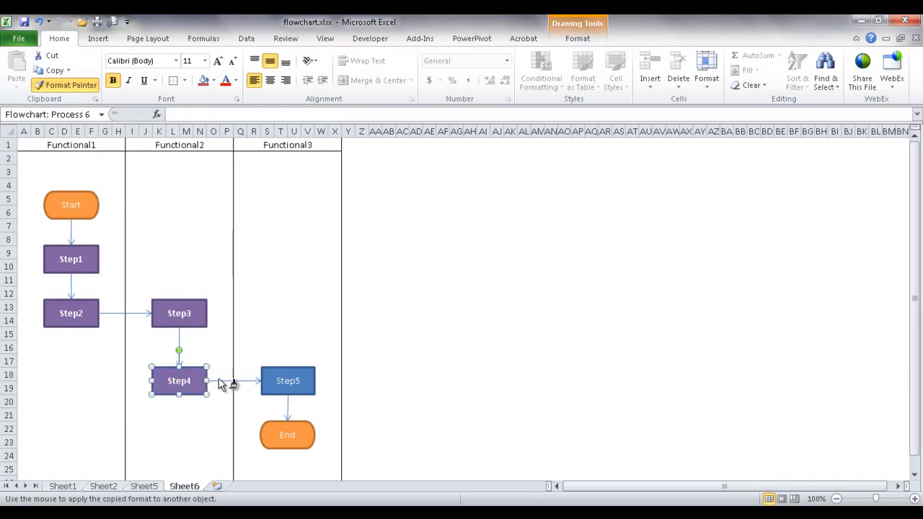
click(278, 382)
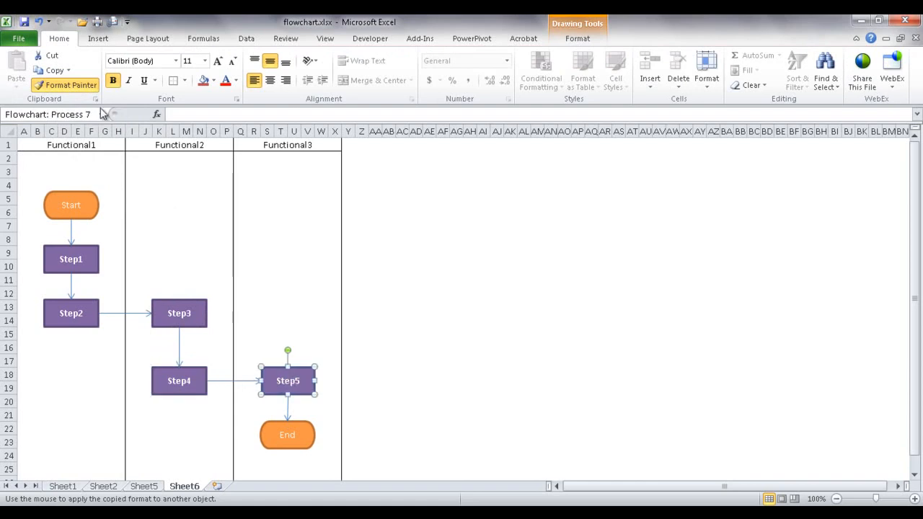
key(Escape)
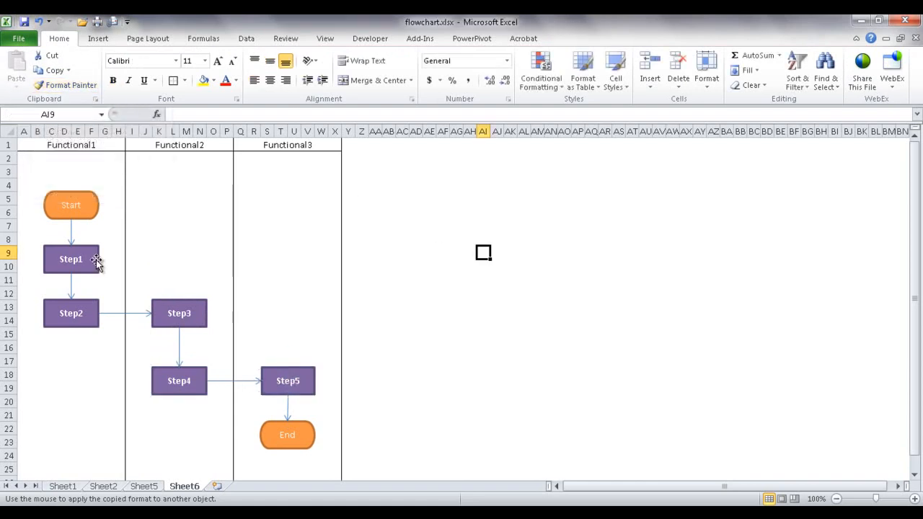